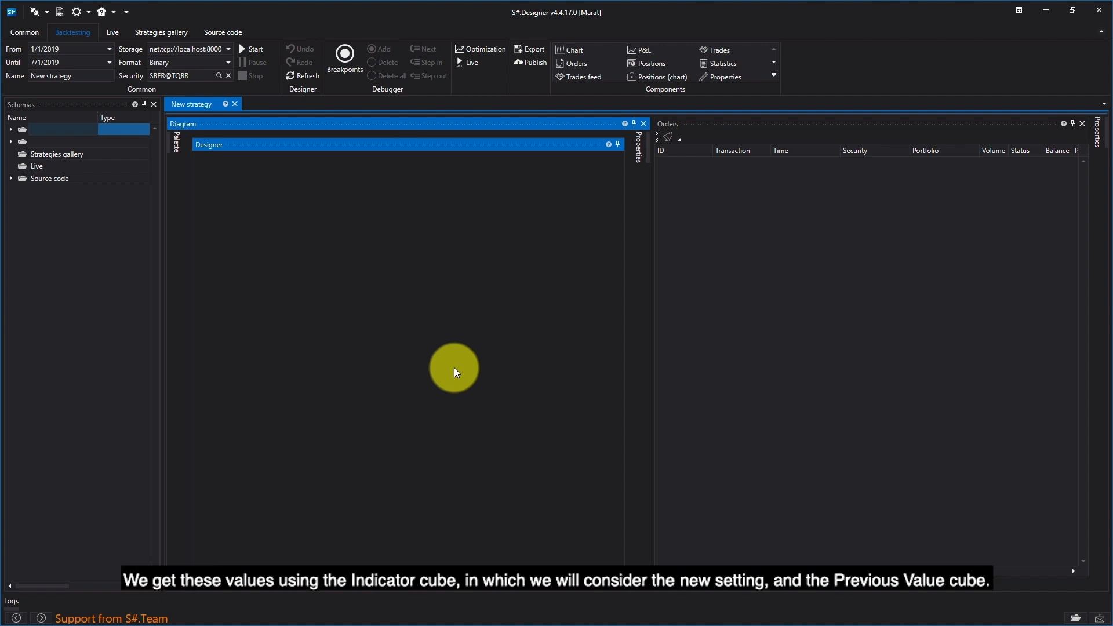
# Add a Variable cube, two Candles cubes and a Chart panel cube to the strategy diagram
pyautogui.click(167, 142)
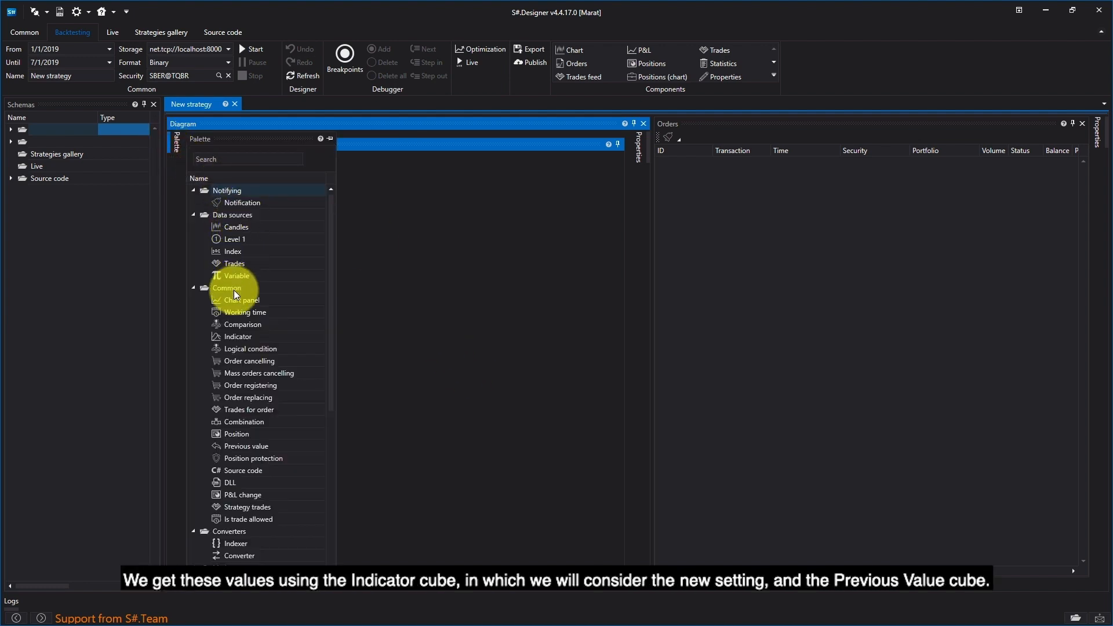
pyautogui.moveTo(235, 280); pyautogui.dragTo(378, 183)
pyautogui.moveTo(237, 227); pyautogui.dragTo(512, 198)
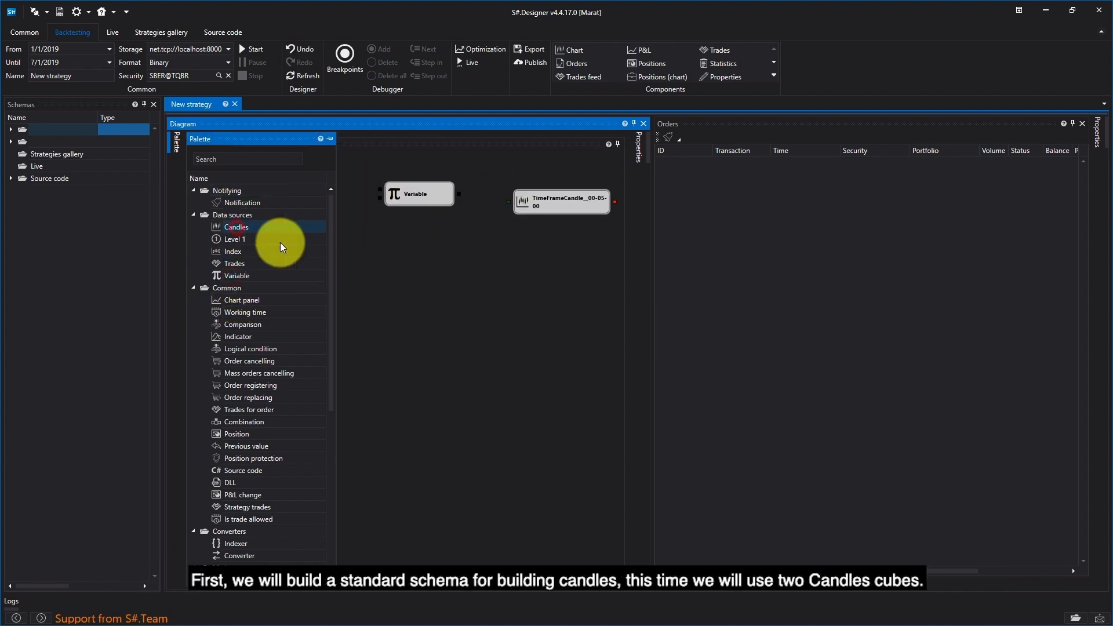
pyautogui.moveTo(241, 300); pyautogui.dragTo(537, 245)
pyautogui.moveTo(236, 227); pyautogui.dragTo(380, 243)
# Arrange the four cubes, then connect the Variable to the upper Candles cube and that Candles cube to the Chart panel
pyautogui.moveTo(414, 195); pyautogui.dragTo(275, 186)
pyautogui.moveTo(557, 199); pyautogui.dragTo(374, 182)
pyautogui.moveTo(577, 254); pyautogui.dragTo(481, 182)
pyautogui.moveTo(457, 259); pyautogui.dragTo(295, 233)
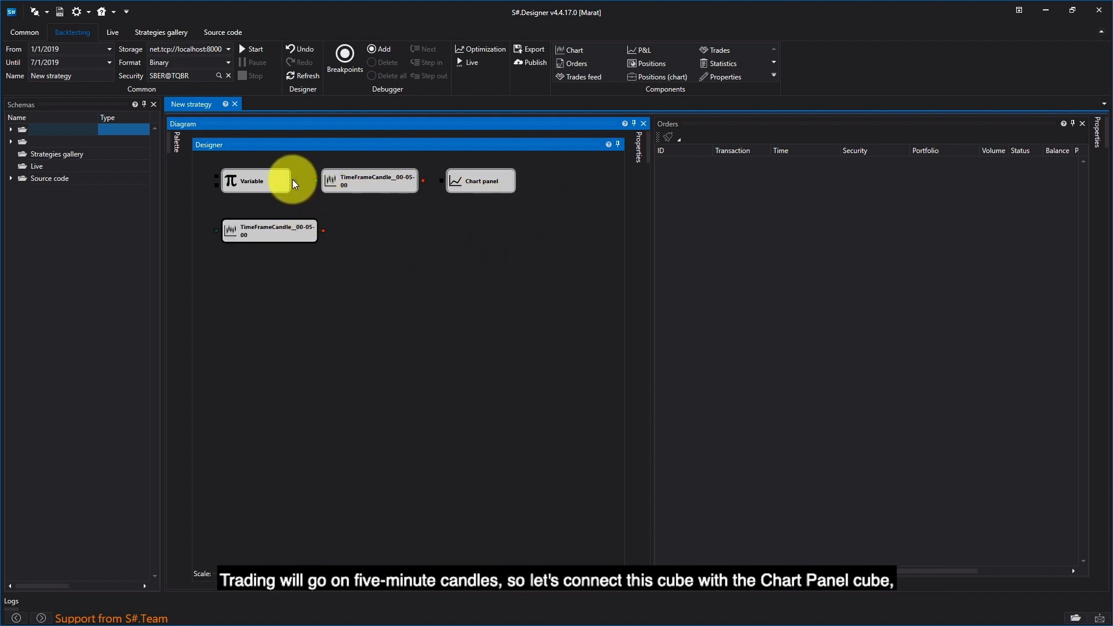
pyautogui.moveTo(294, 179); pyautogui.dragTo(316, 181)
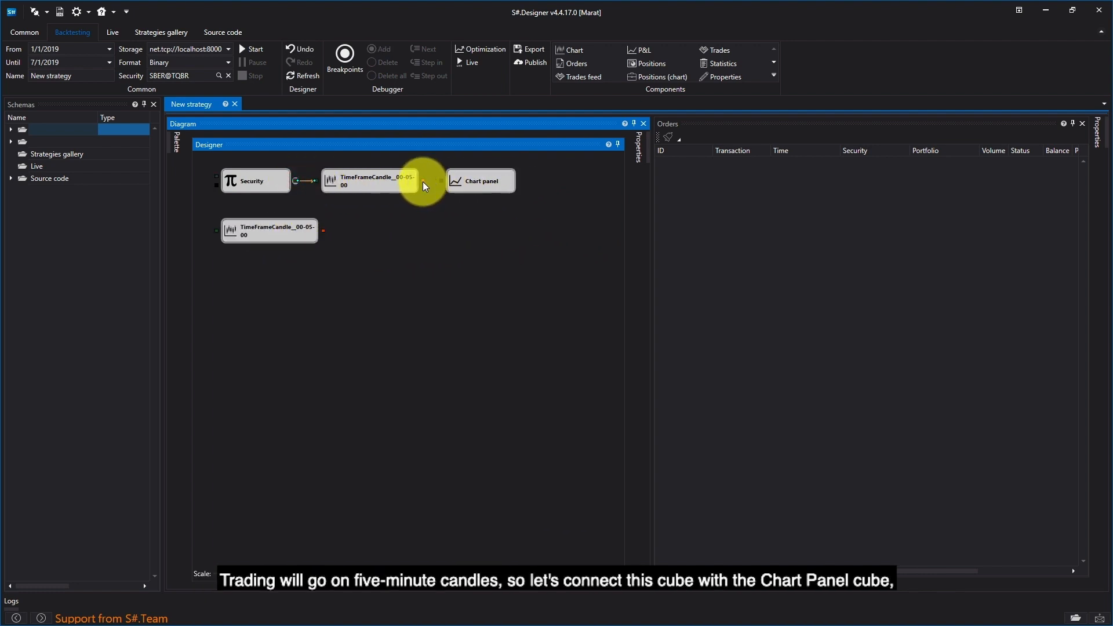
pyautogui.moveTo(423, 181); pyautogui.dragTo(441, 183)
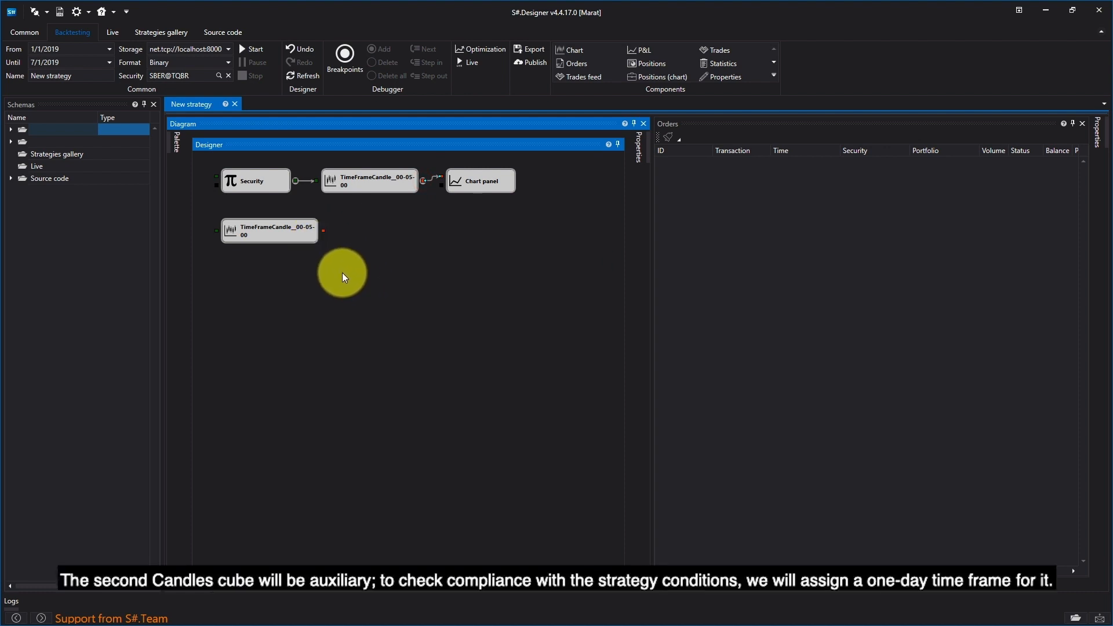
# Set the second Candles cube's time frame to one day and connect the Security cube to its input
pyautogui.moveTo(279, 233); pyautogui.dragTo(276, 219)
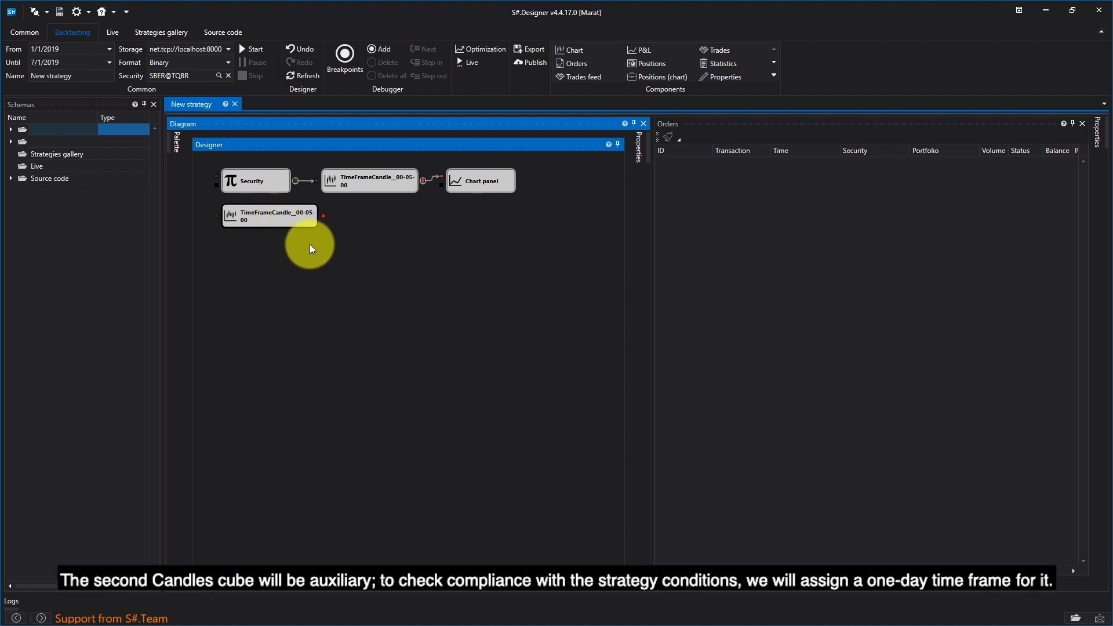
pyautogui.rightClick(300, 221)
pyautogui.click(367, 320)
pyautogui.click(608, 249)
pyautogui.click(570, 274)
pyautogui.write('1 : 0 : 5 : 0')
pyautogui.click(592, 276)
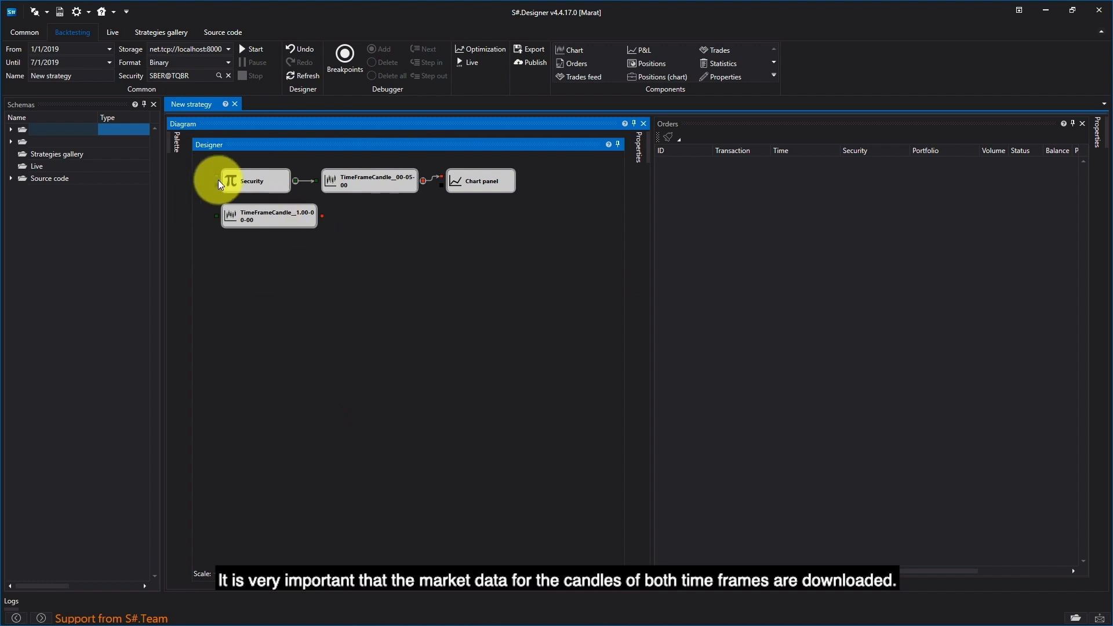
pyautogui.moveTo(294, 180); pyautogui.dragTo(216, 216)
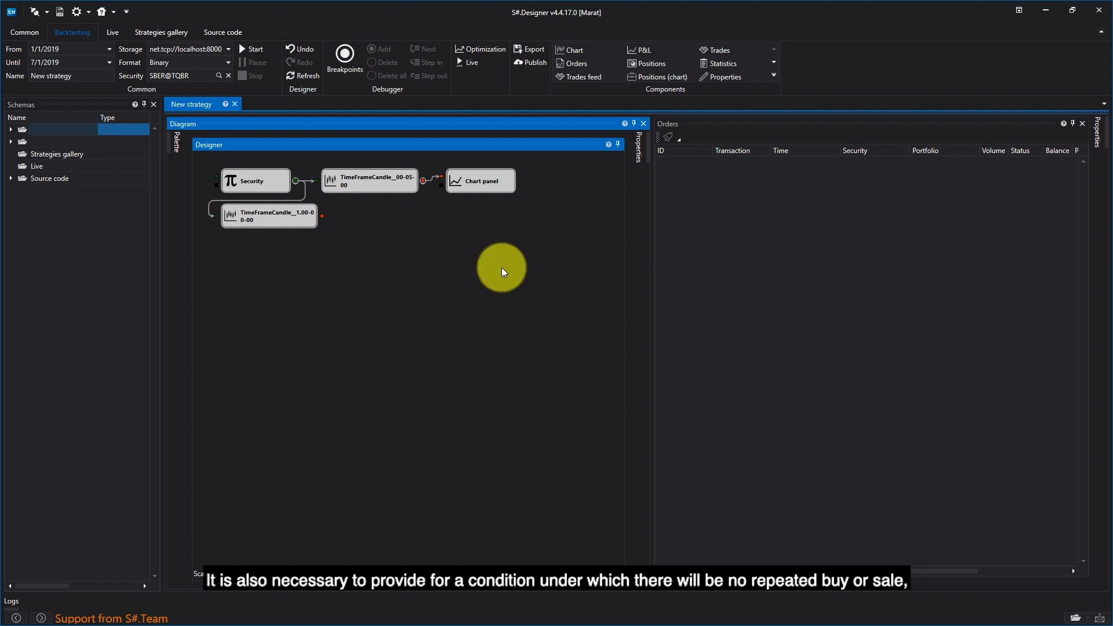
# Add an Indicator cube below the one-day Candles cube and set its indicator type to Highest
pyautogui.click(174, 144)
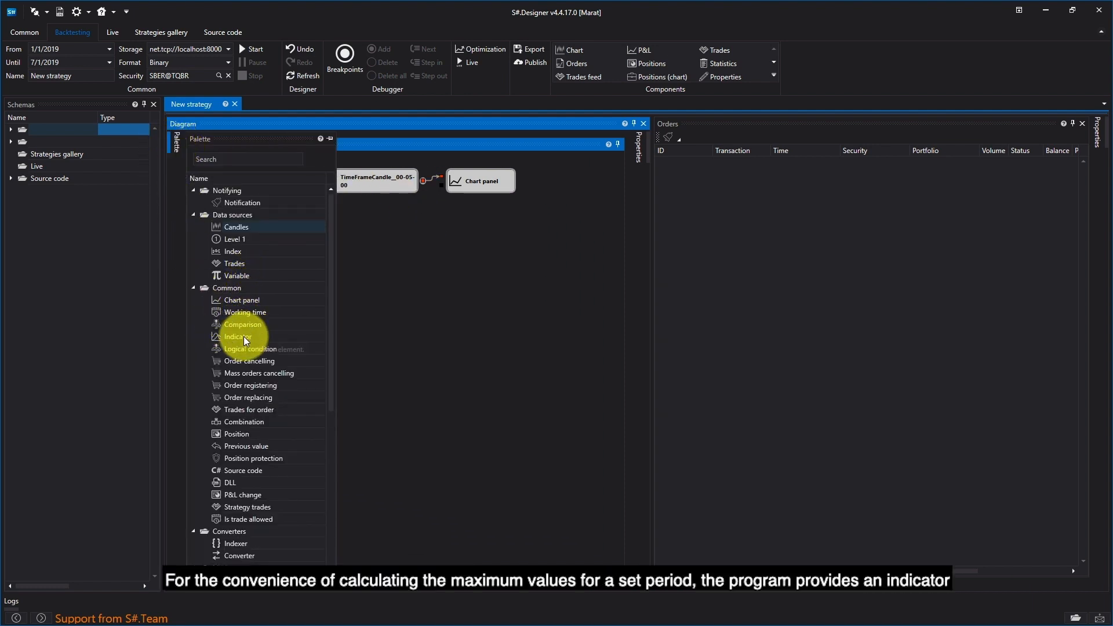
pyautogui.moveTo(242, 336); pyautogui.dragTo(277, 261)
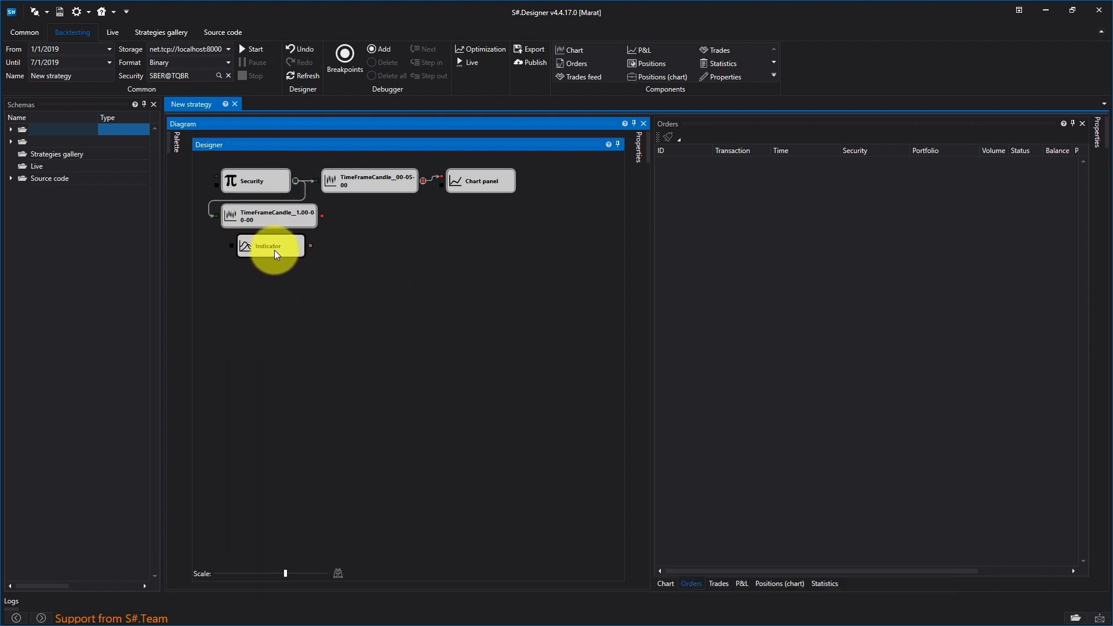
pyautogui.rightClick(269, 242)
pyautogui.click(307, 348)
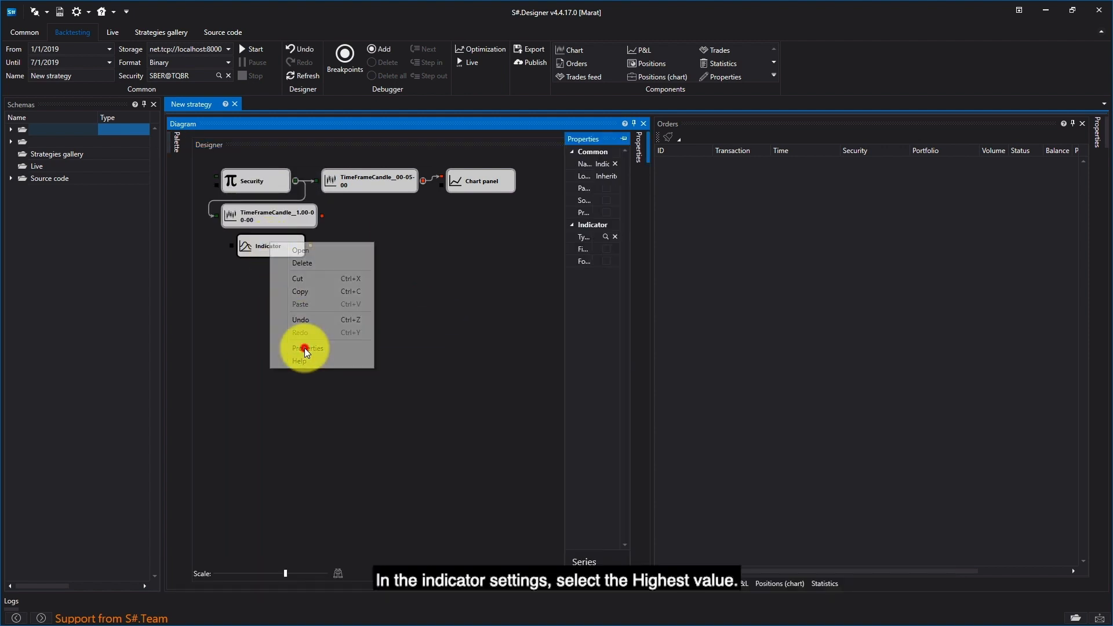
pyautogui.click(605, 239)
pyautogui.click(541, 221)
pyautogui.write('highe')
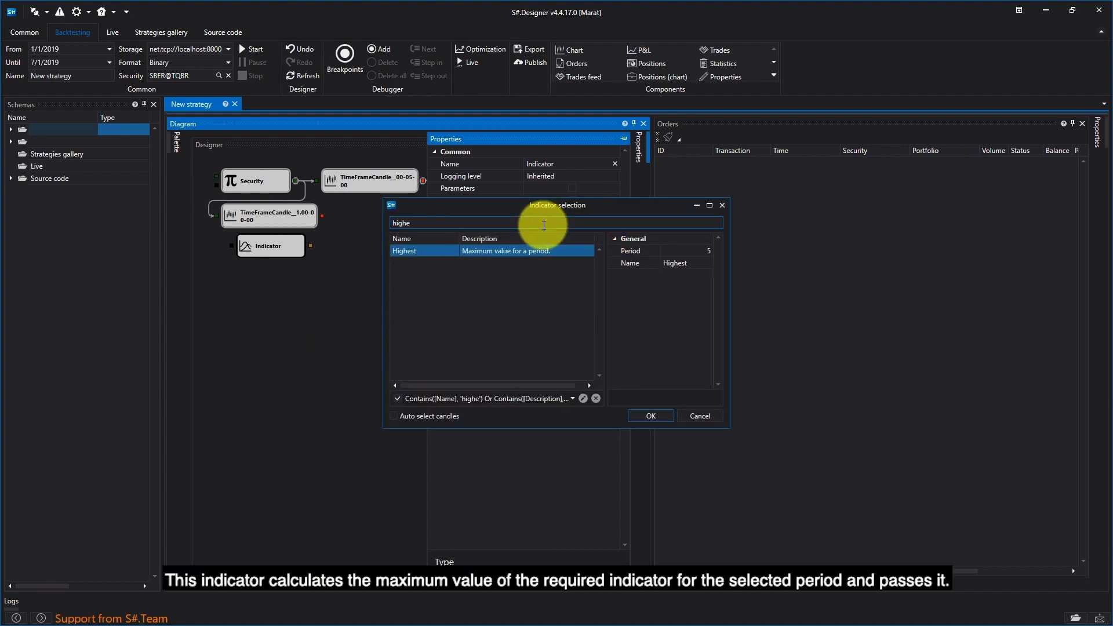
pyautogui.click(447, 251)
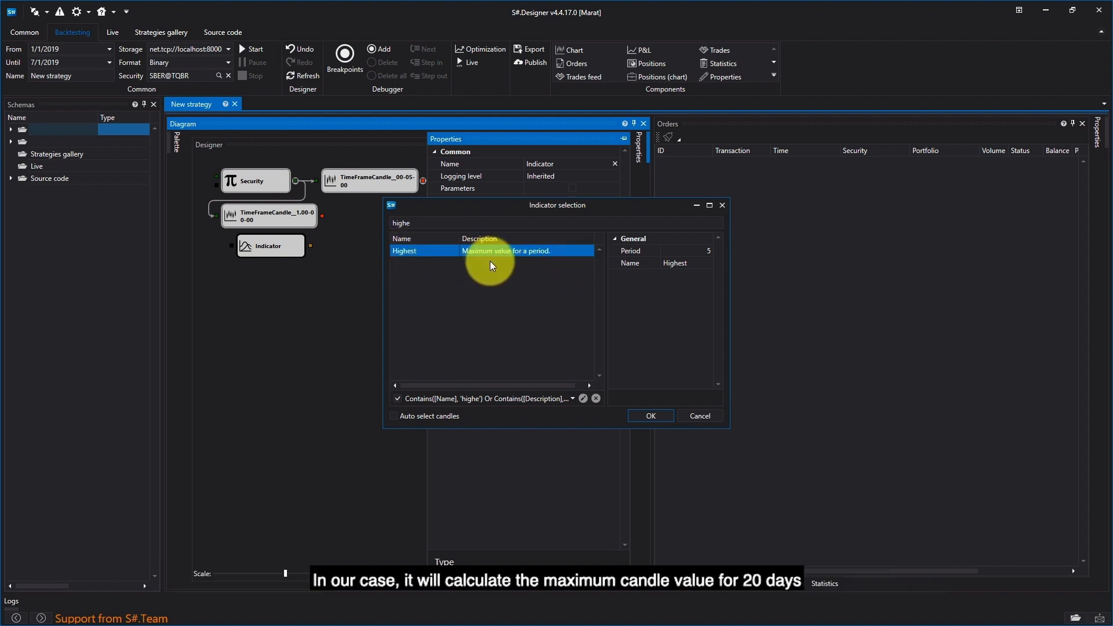
pyautogui.doubleClick(444, 251)
# Set the Highest indicator's period to 20 and connect the one-day Candles cube to its input
pyautogui.click(603, 249)
pyautogui.write('20')
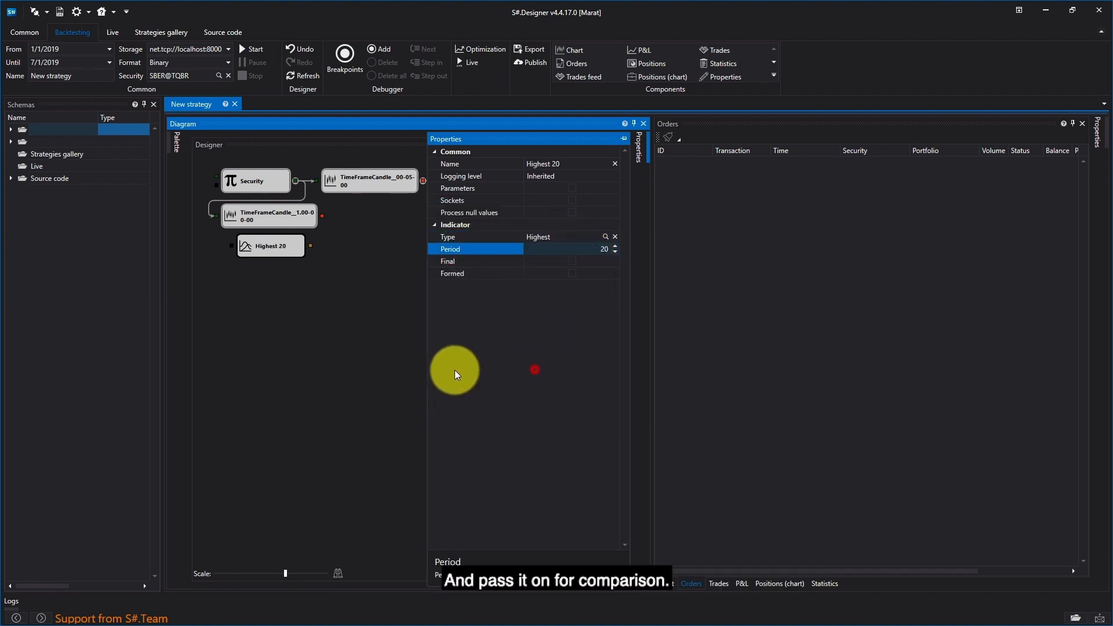
pyautogui.click(394, 327)
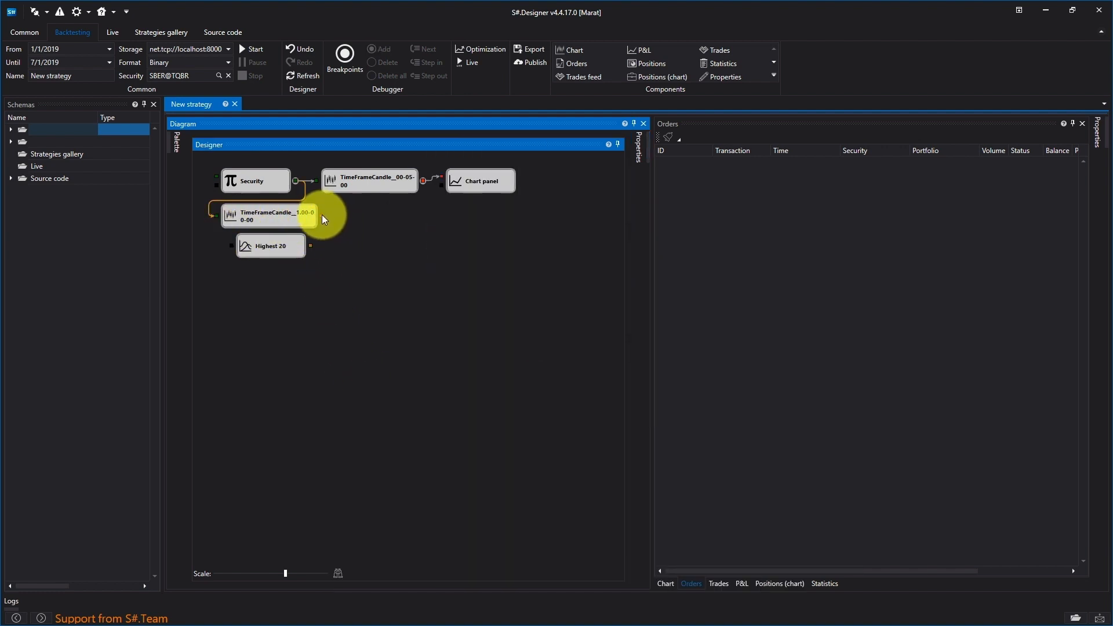
pyautogui.moveTo(322, 215); pyautogui.dragTo(257, 238)
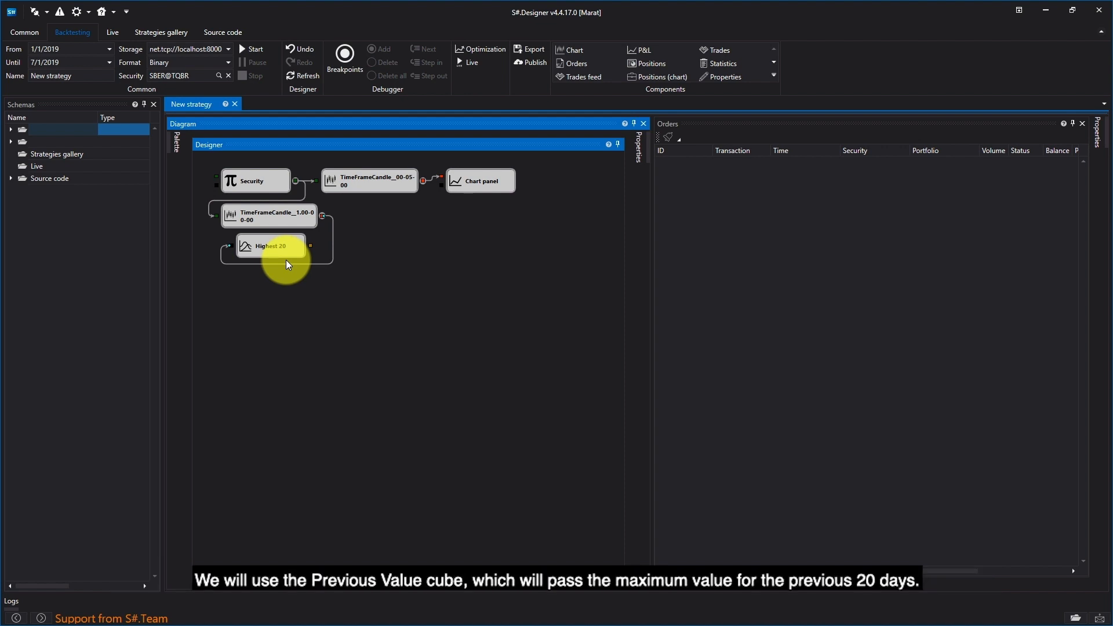
# Add a Previous value cube below the Highest 20 cube and connect the indicator's output to it
pyautogui.click(178, 142)
pyautogui.moveTo(257, 452); pyautogui.dragTo(259, 272)
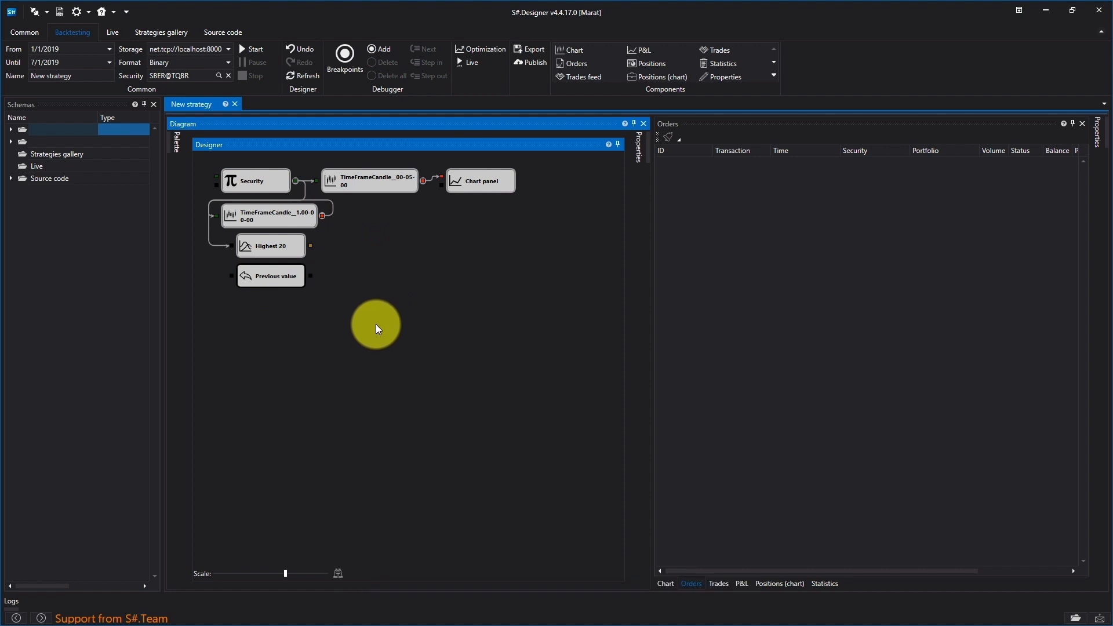
pyautogui.moveTo(311, 246); pyautogui.dragTo(231, 276)
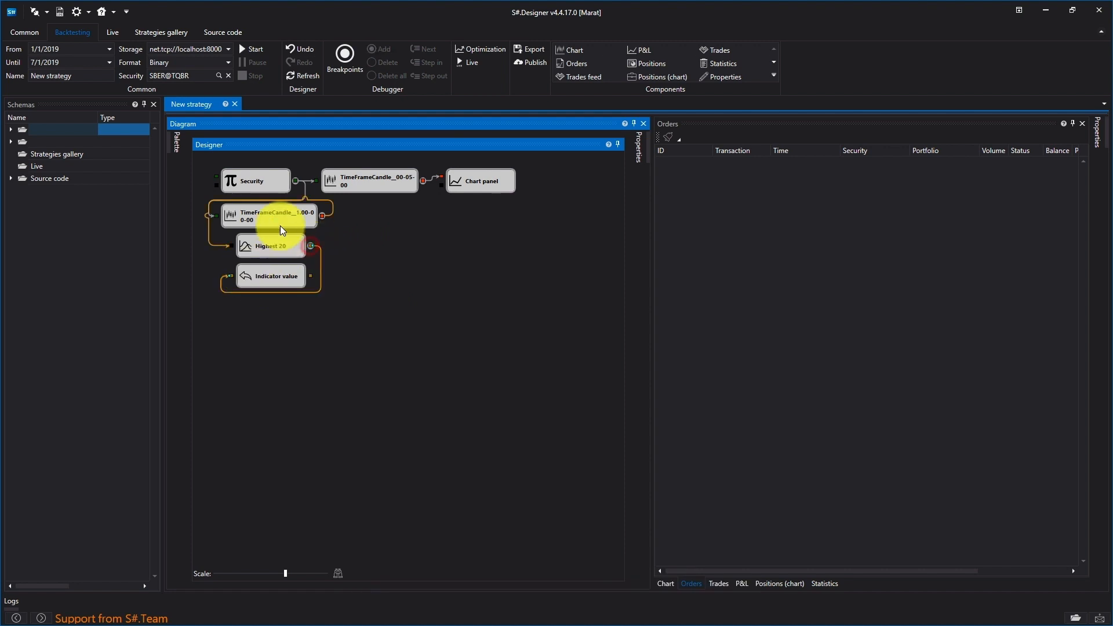
# Set the Previous value cube's data type to Numeric value and its shift to 1
pyautogui.rightClick(272, 276)
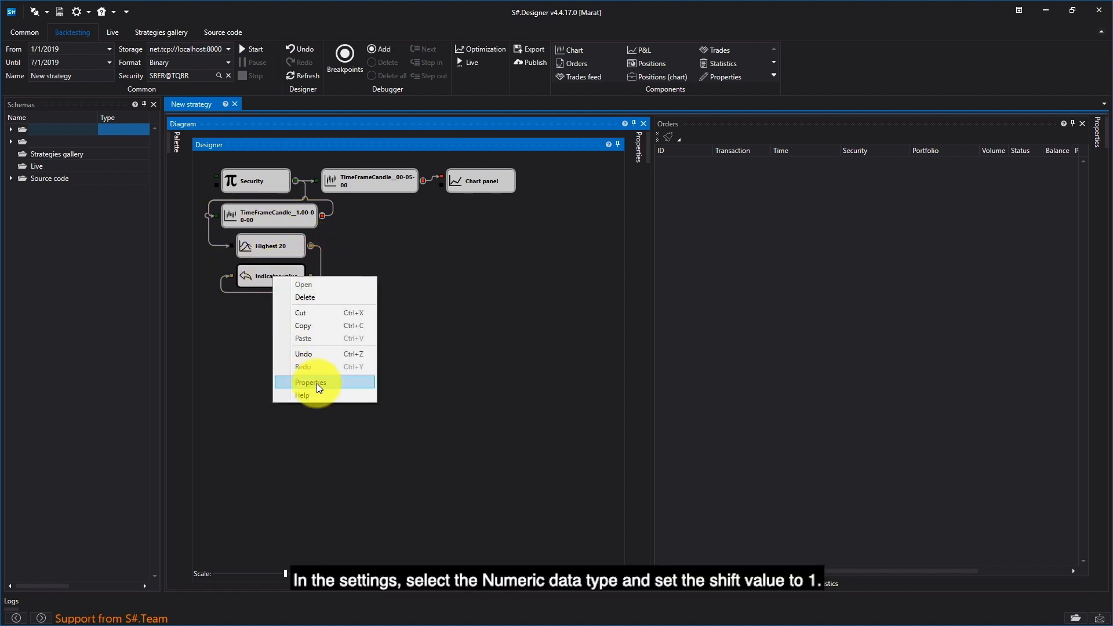
pyautogui.click(317, 381)
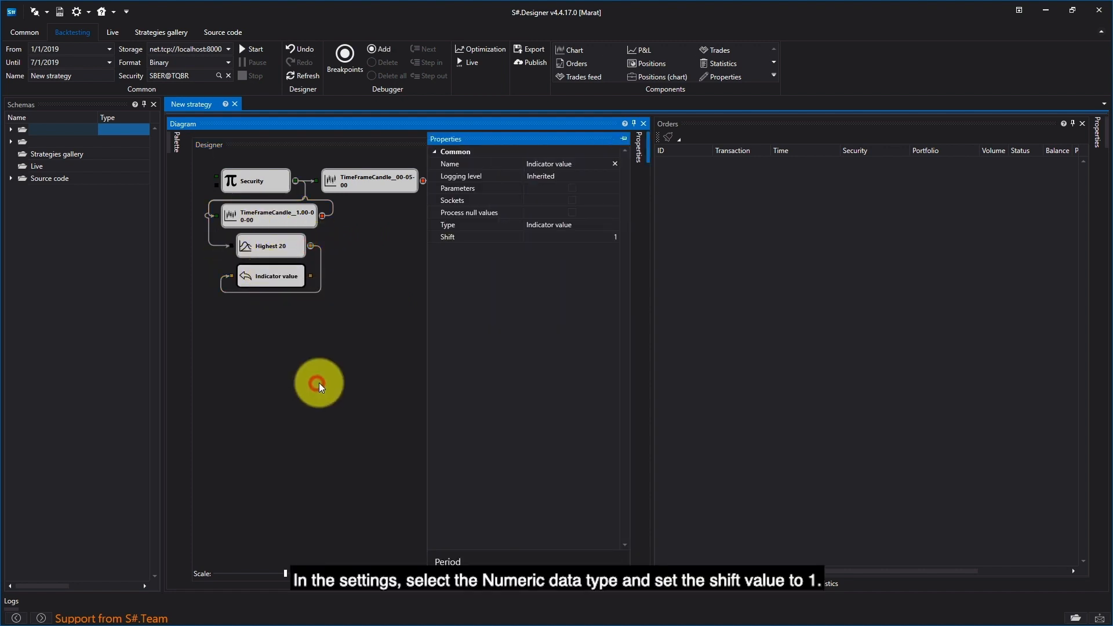
pyautogui.click(613, 224)
pyautogui.click(574, 365)
pyautogui.click(603, 238)
pyautogui.write('1')
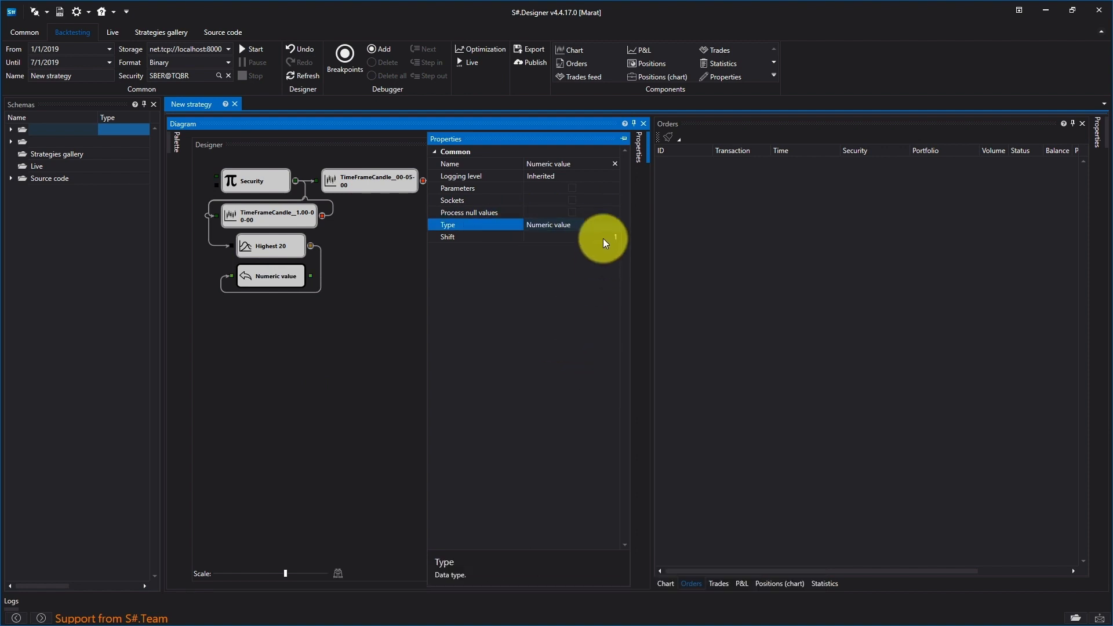
pyautogui.click(344, 334)
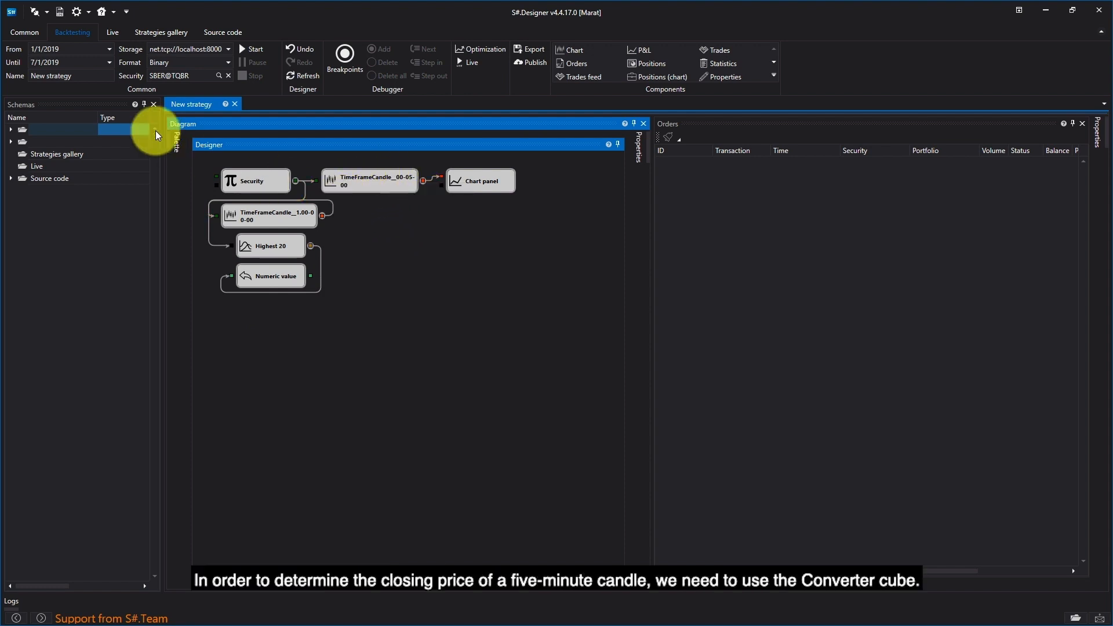
# Add a Converter cube below the five-minute Candles cube and connect the five-minute candles to its input
pyautogui.moveTo(176, 140)
pyautogui.click(244, 555)
pyautogui.moveTo(243, 556); pyautogui.dragTo(416, 209)
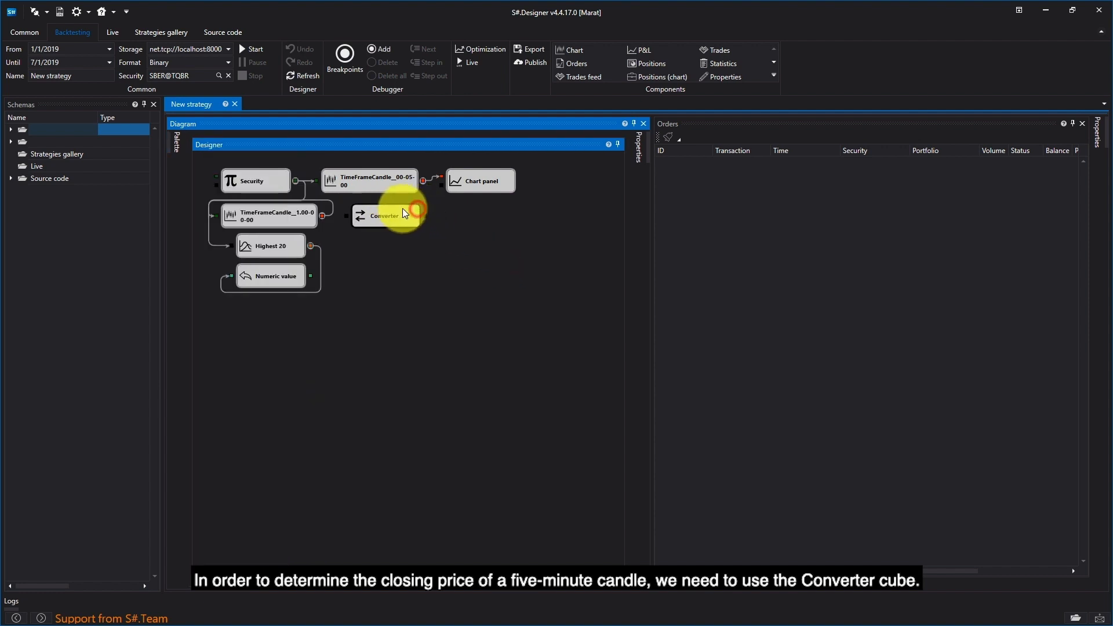
pyautogui.moveTo(425, 183); pyautogui.dragTo(441, 180)
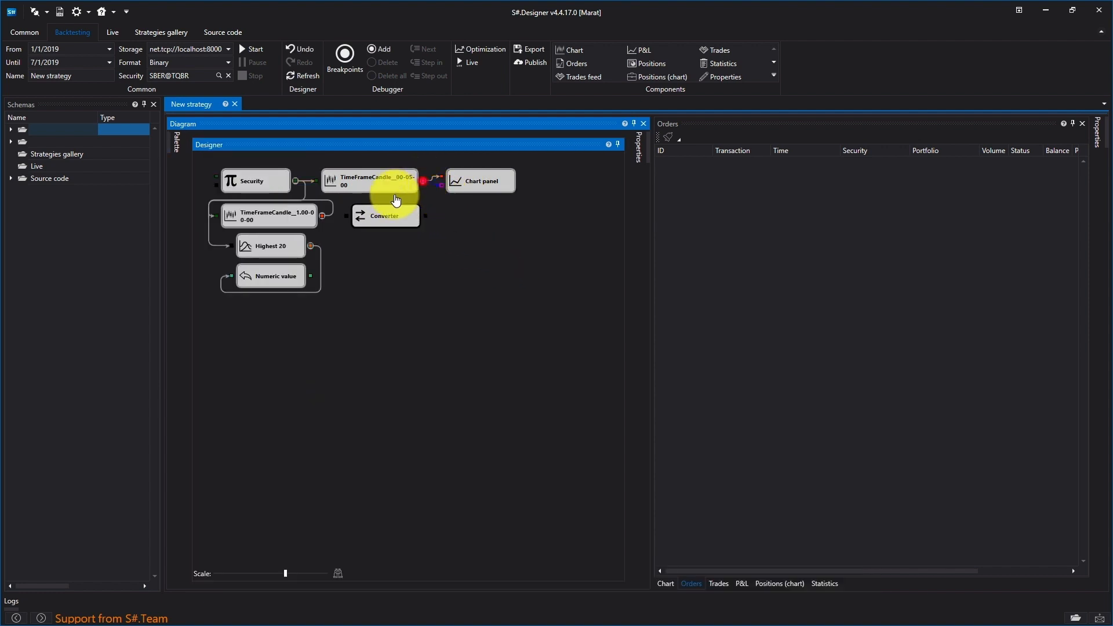
pyautogui.click(389, 213)
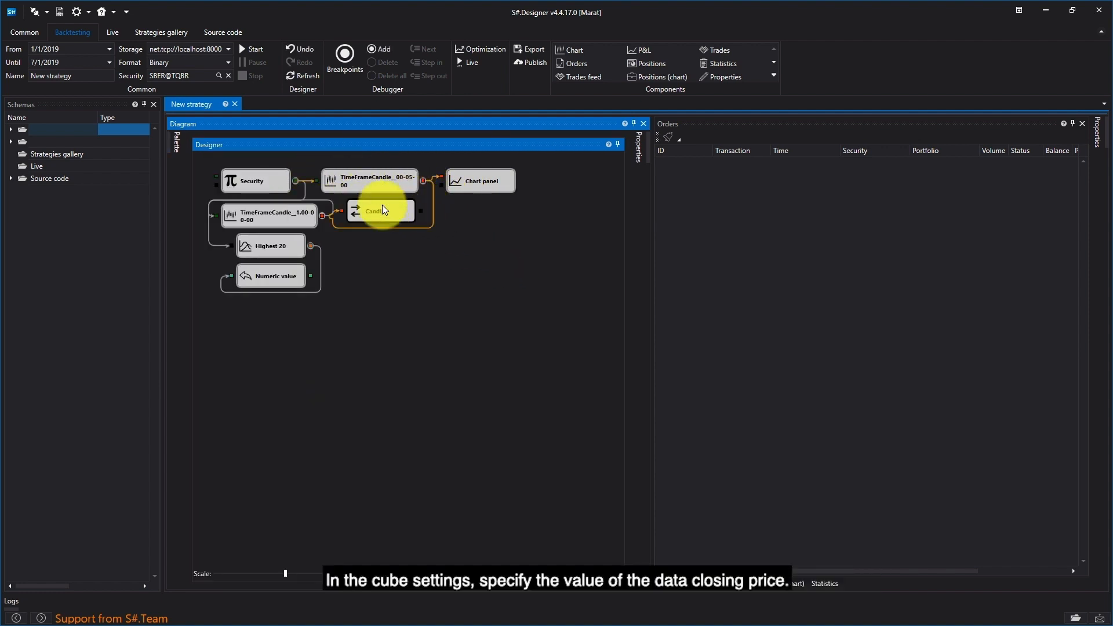
# Set the Converter cube's property to Closing price and reposition the cube slightly lower
pyautogui.rightClick(392, 209)
pyautogui.click(436, 316)
pyautogui.click(582, 249)
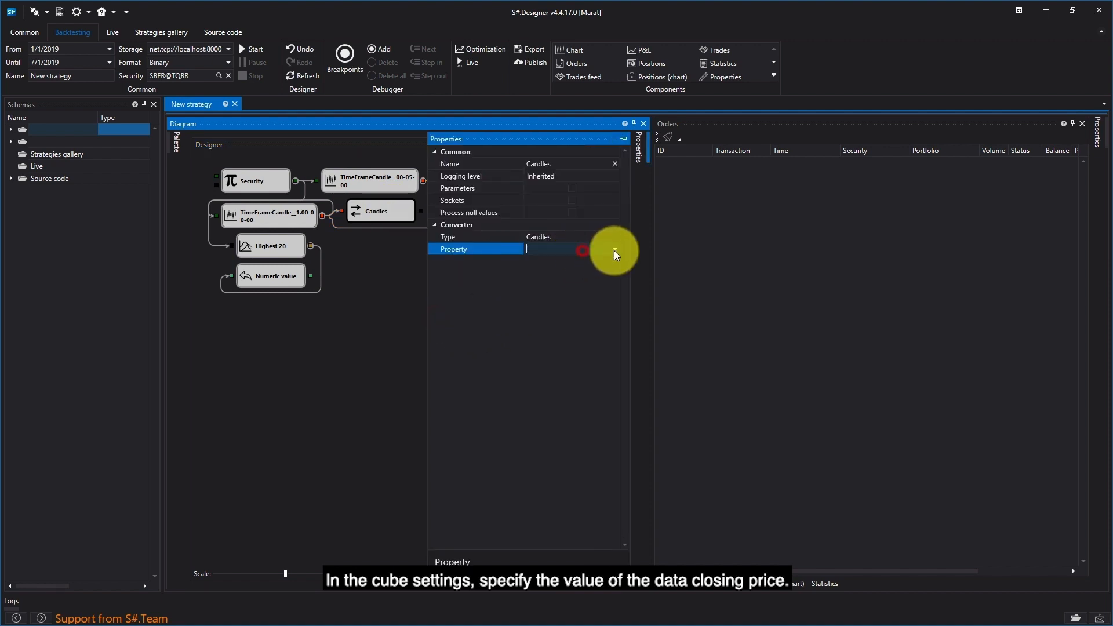
pyautogui.click(594, 301)
pyautogui.click(368, 322)
pyautogui.click(380, 215)
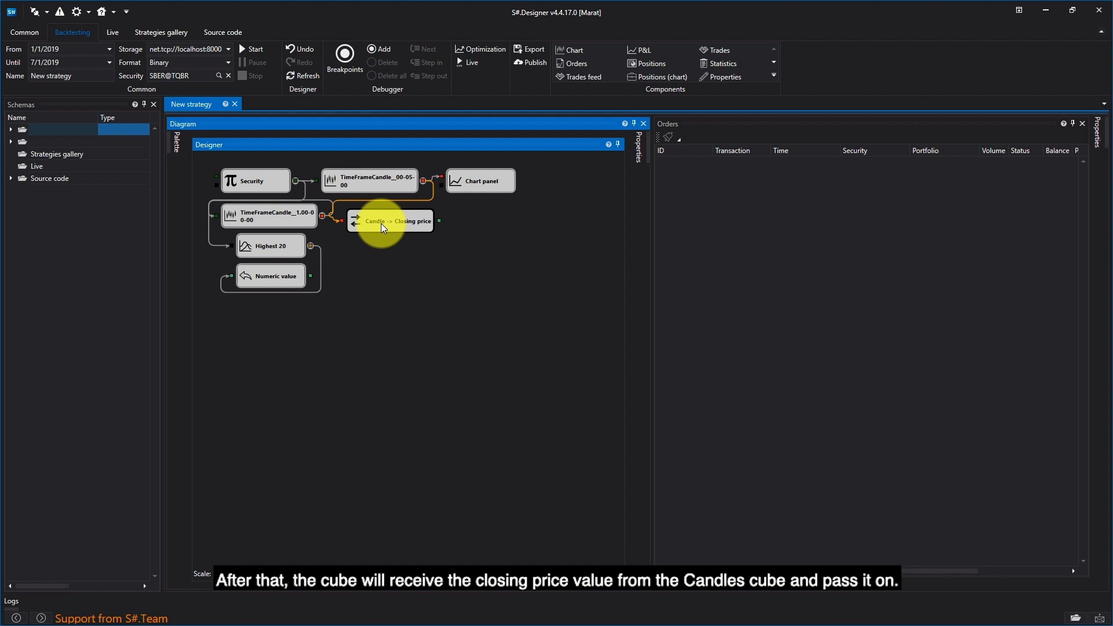
pyautogui.click(321, 276)
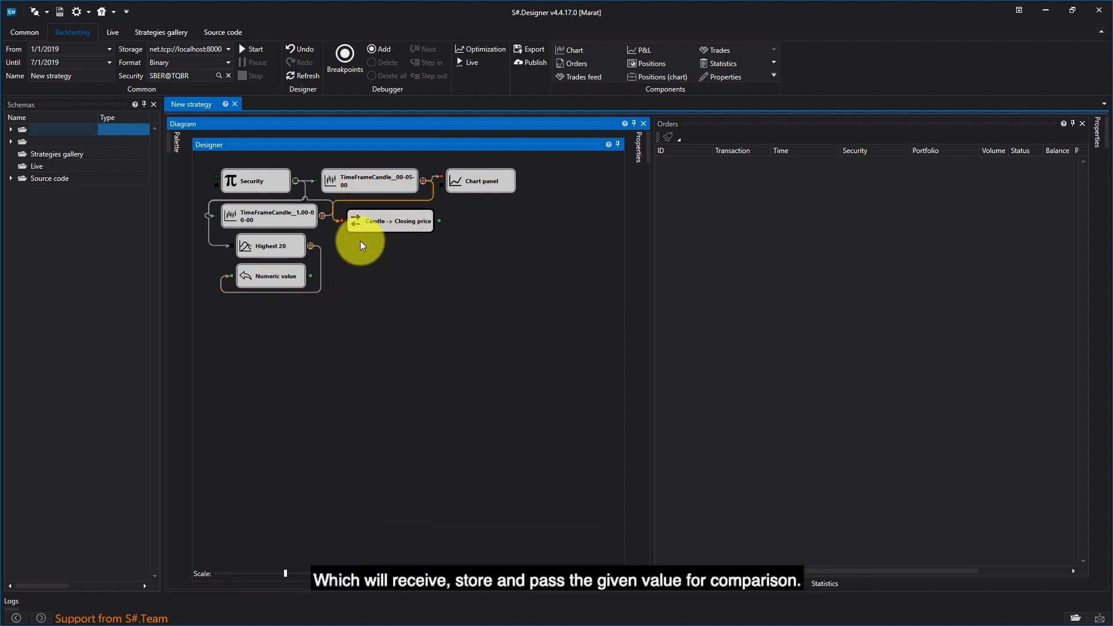
# Add a Variable cube below the Previous value cube and connect the previous value's output to its input
pyautogui.click(177, 142)
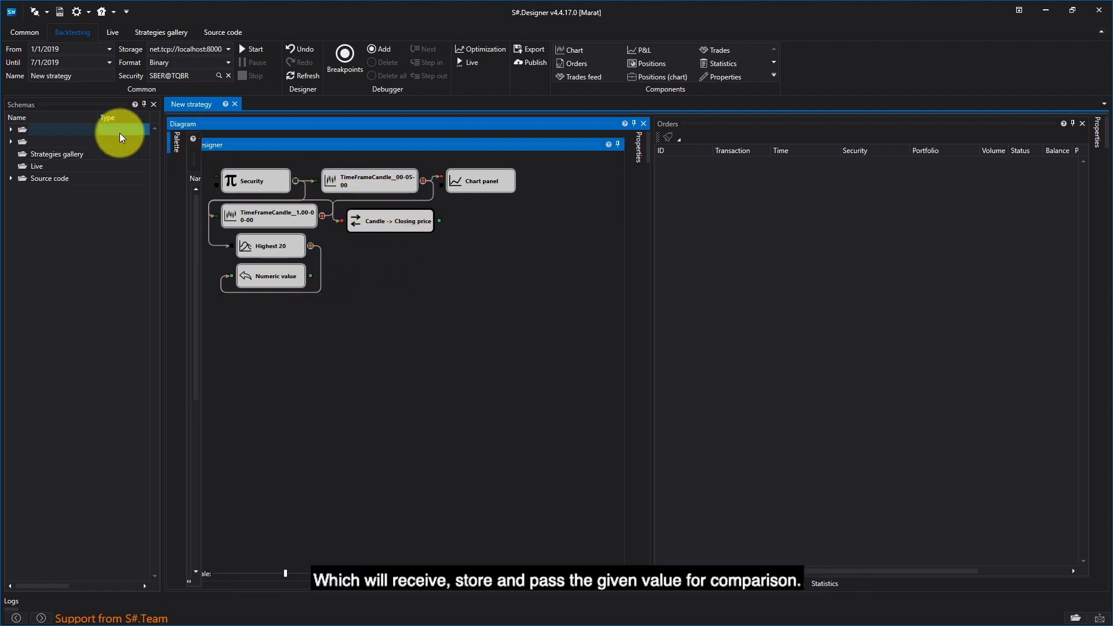
pyautogui.click(235, 273)
pyautogui.moveTo(258, 282); pyautogui.dragTo(277, 302)
pyautogui.click(293, 305)
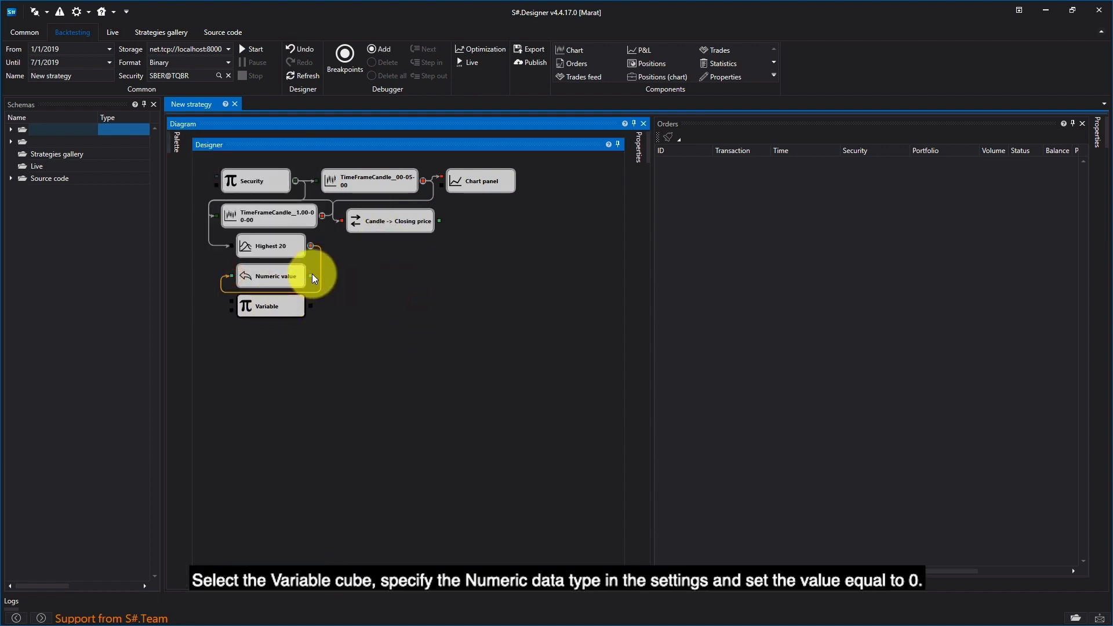
pyautogui.moveTo(310, 276); pyautogui.dragTo(230, 302)
# Set the new numeric Variable cube's value to 0
pyautogui.rightClick(269, 308)
pyautogui.click(306, 413)
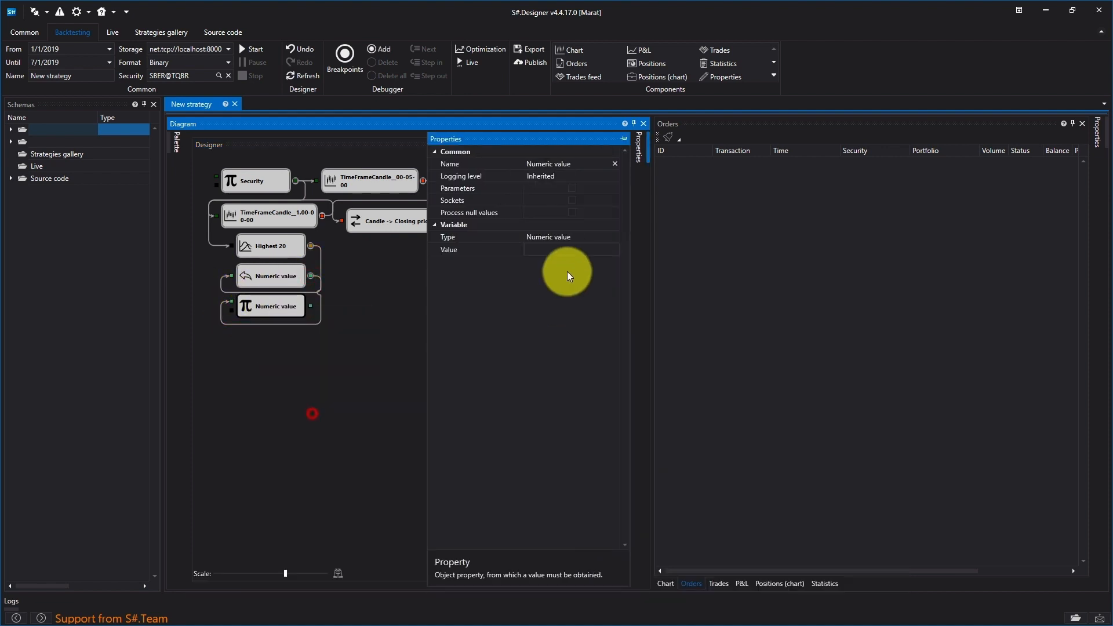
pyautogui.click(577, 250)
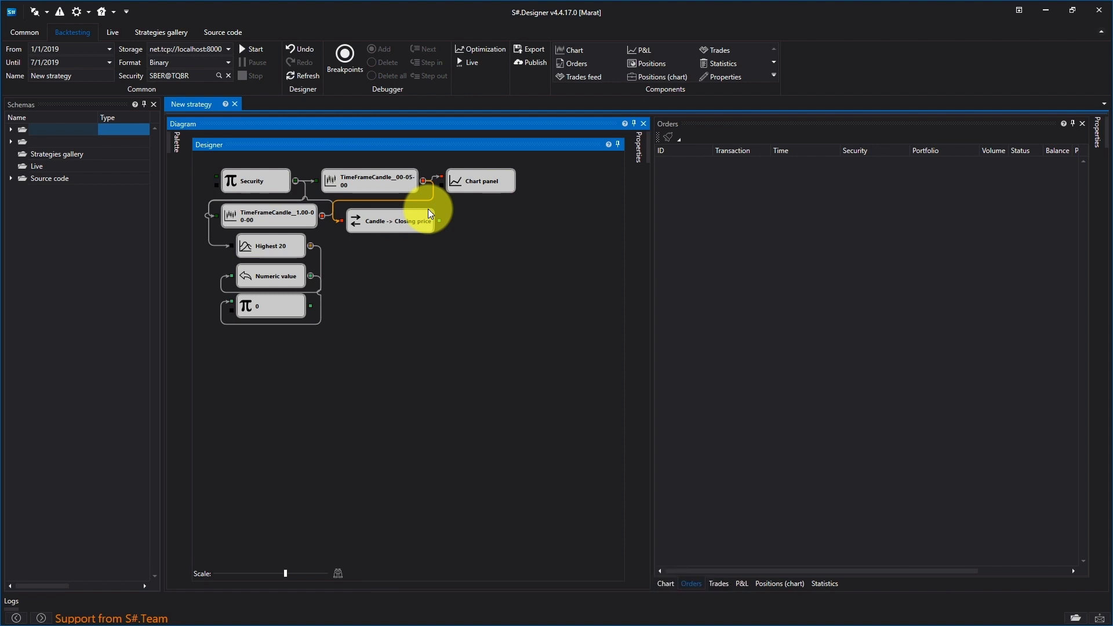
# Add a Comparison cube and connect the closing price to its first input and the 0 variable to its second
pyautogui.moveTo(181, 142)
pyautogui.moveTo(238, 323); pyautogui.dragTo(377, 296)
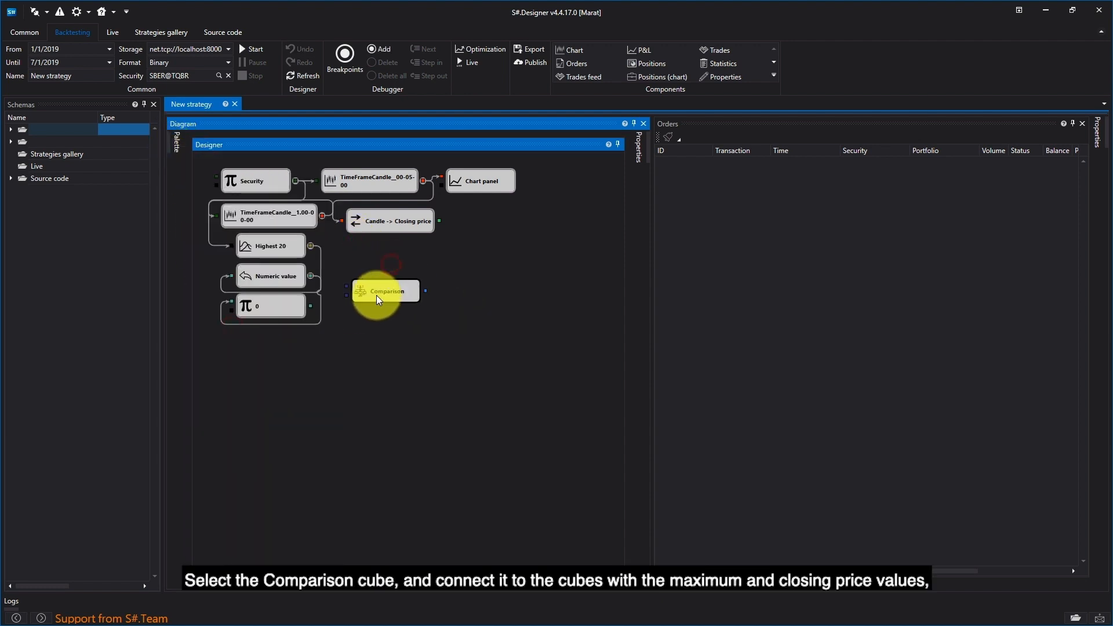
pyautogui.moveTo(440, 221); pyautogui.dragTo(345, 295)
# Set the Comparison cube's operator to greater than (>)
pyautogui.rightClick(378, 297)
pyautogui.click(416, 396)
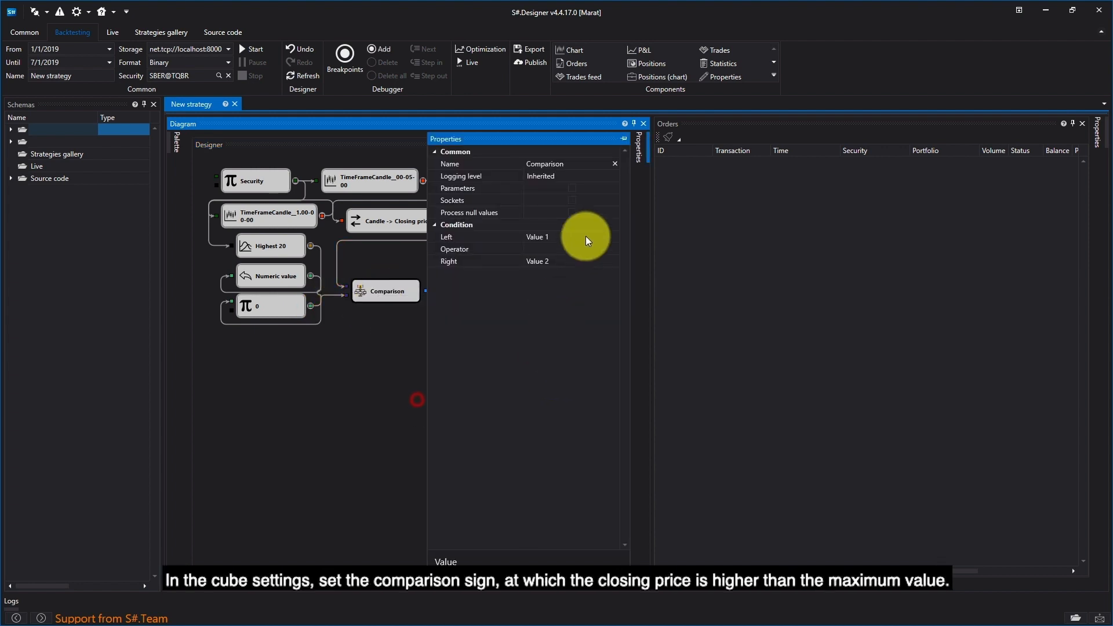
pyautogui.click(591, 249)
pyautogui.click(538, 286)
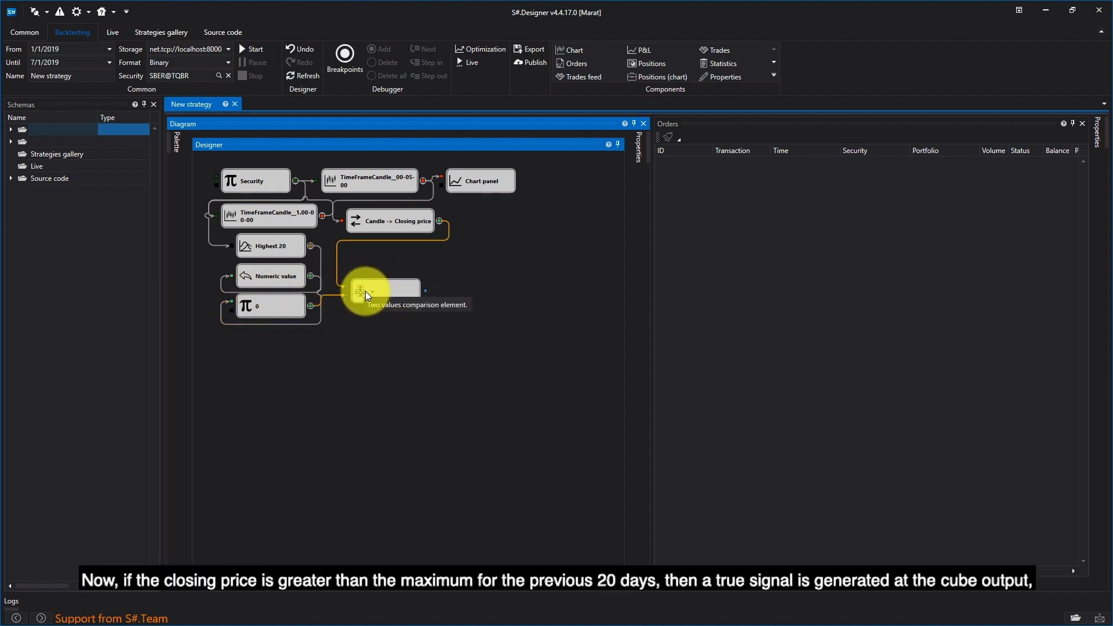
# Add a flag cube directly above the greater-than comparison cube and connect the comparison's output to the flag's first input
pyautogui.moveTo(369, 289); pyautogui.dragTo(357, 300)
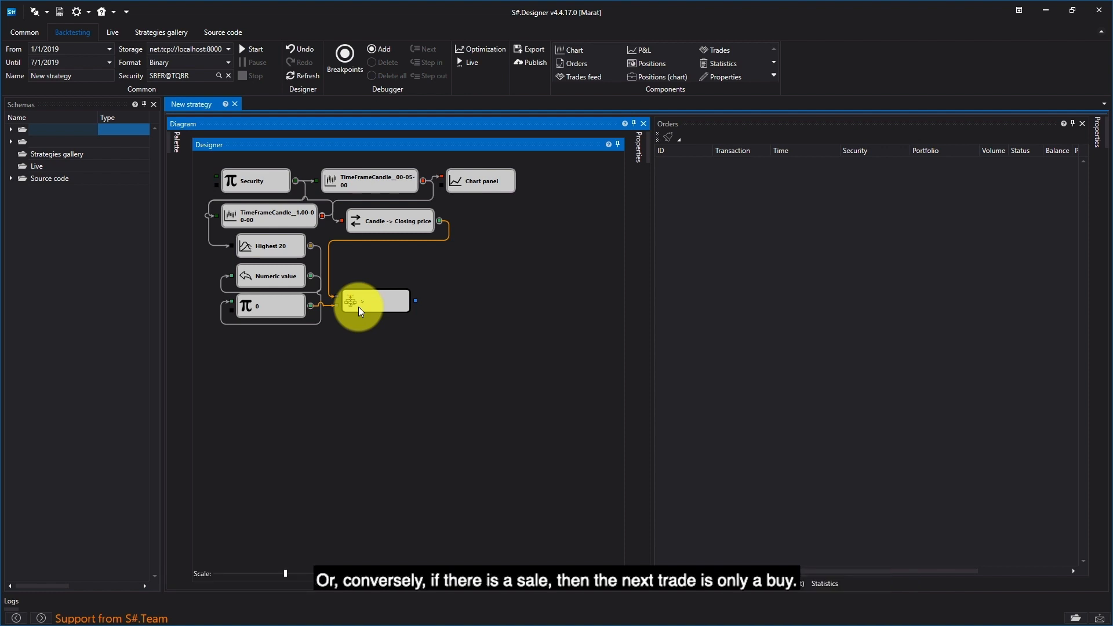
pyautogui.moveTo(359, 307); pyautogui.dragTo(370, 311)
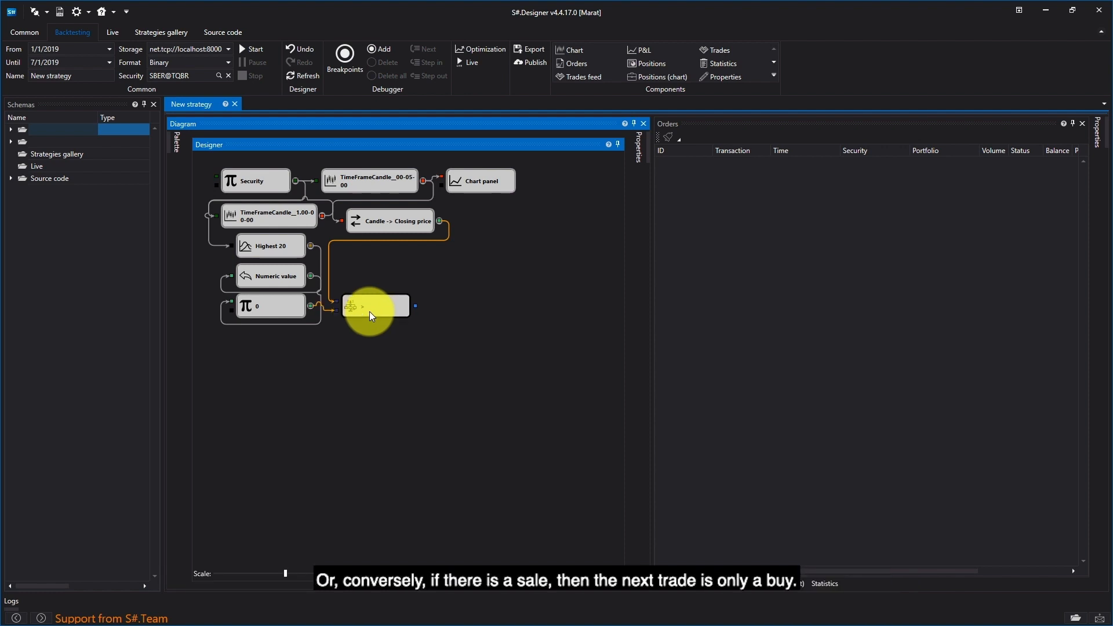
pyautogui.click(174, 150)
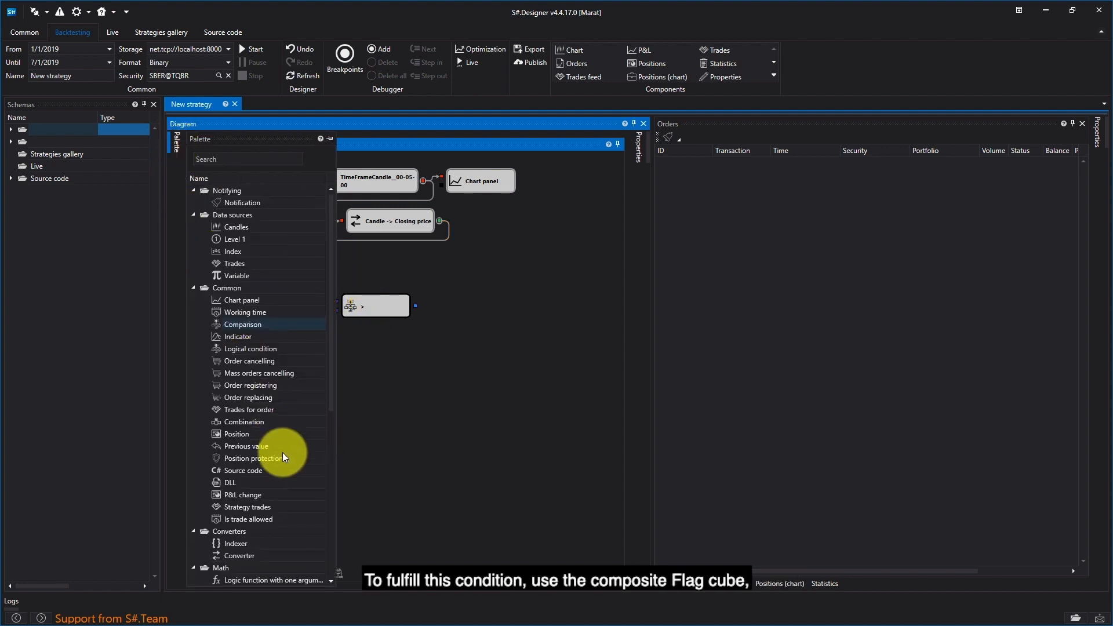
pyautogui.scroll(-10, 283, 507)
pyautogui.moveTo(238, 535); pyautogui.dragTo(381, 274)
pyautogui.click(444, 334)
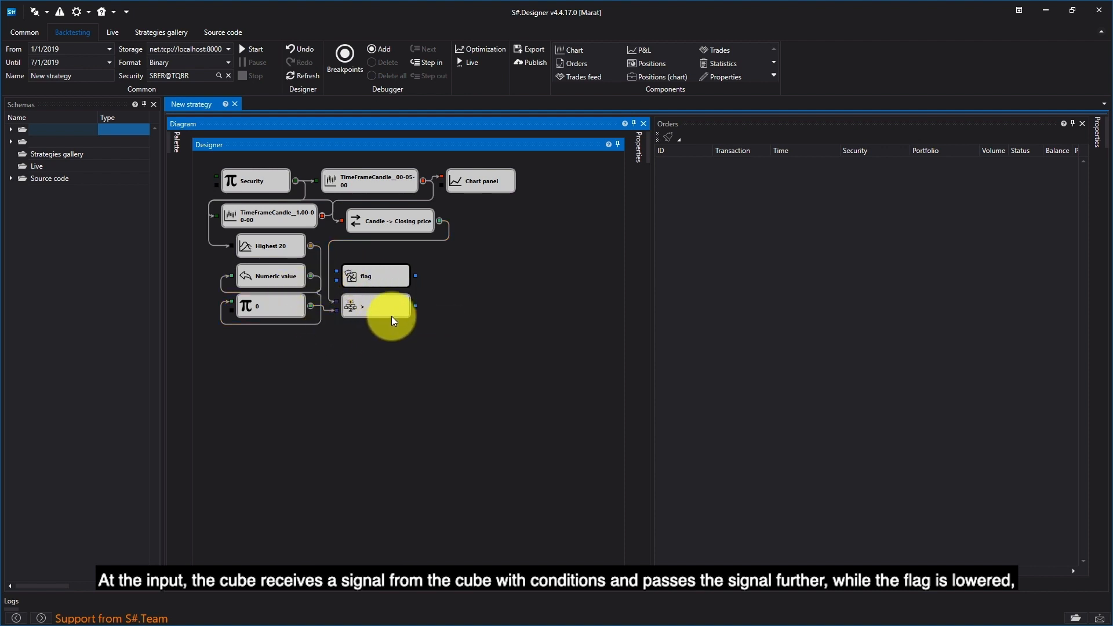
pyautogui.moveTo(415, 305); pyautogui.dragTo(339, 270)
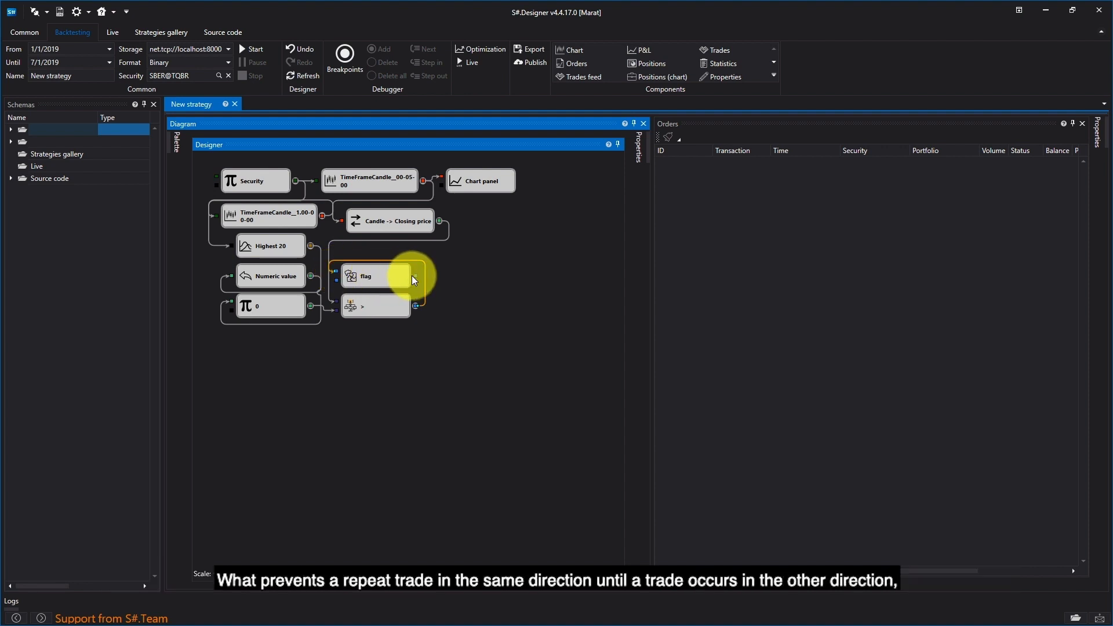
pyautogui.moveTo(398, 301); pyautogui.dragTo(376, 322)
pyautogui.moveTo(374, 274); pyautogui.dragTo(374, 292)
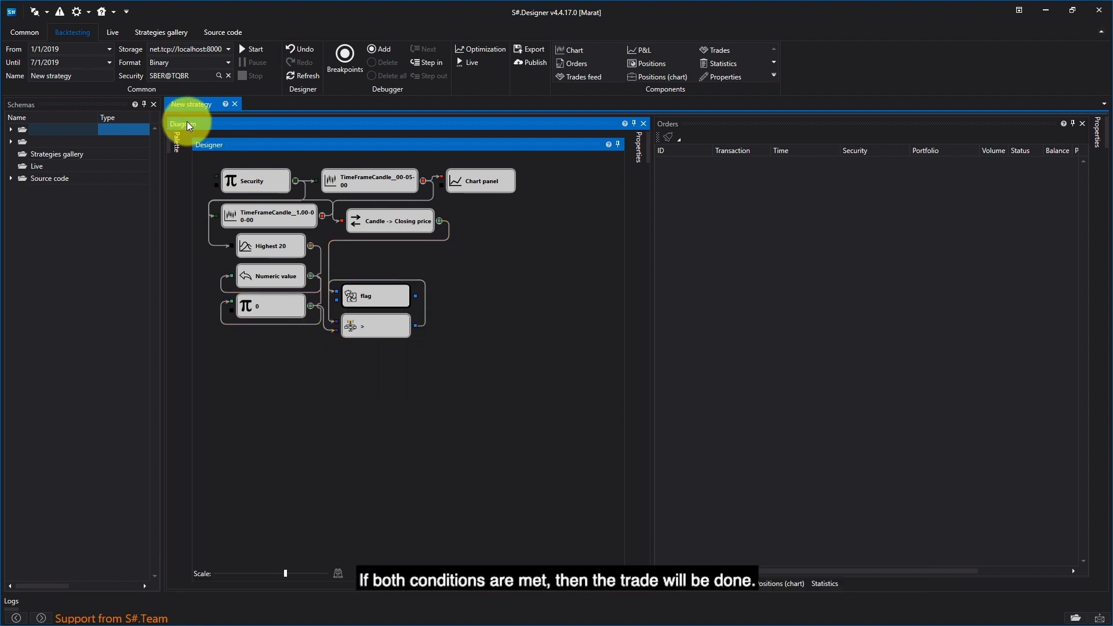
# Add a Logical condition cube above the flag cube and connect the outputs of the flag and the greater-than comparison to its inputs
pyautogui.click(176, 141)
pyautogui.scroll(7, 257, 357)
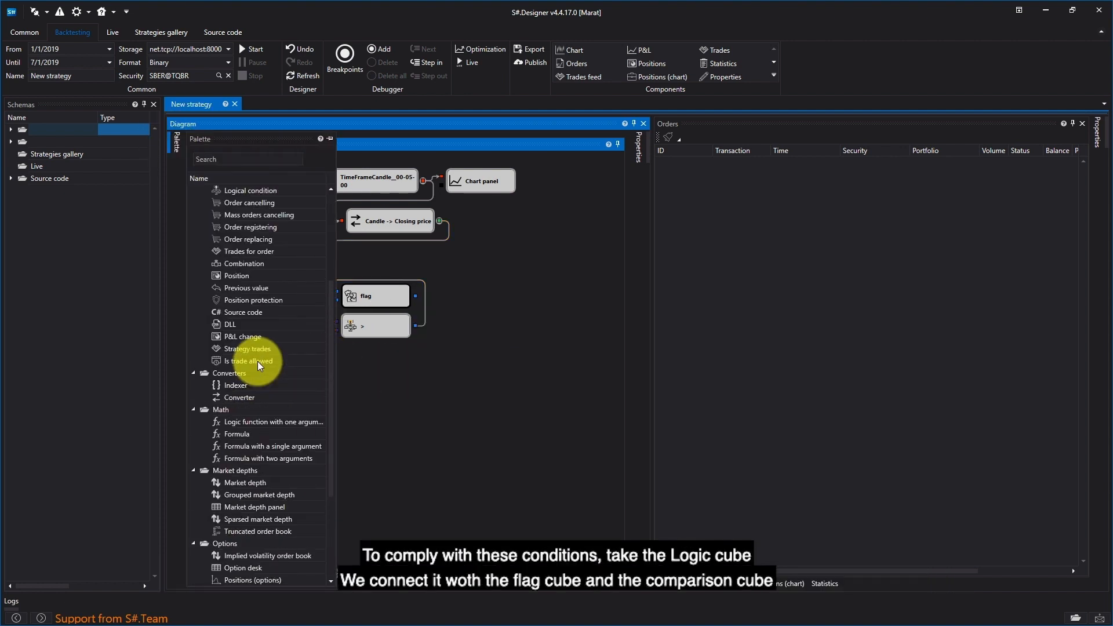
pyautogui.click(245, 300)
pyautogui.moveTo(245, 300); pyautogui.dragTo(345, 289)
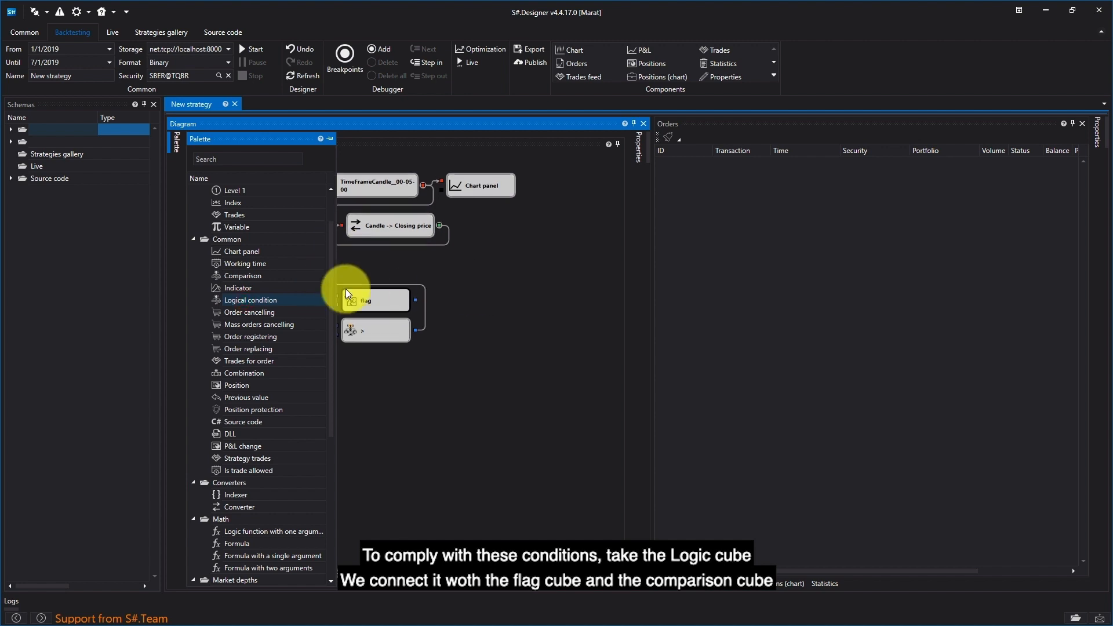
pyautogui.click(522, 438)
pyautogui.moveTo(278, 173); pyautogui.dragTo(384, 265)
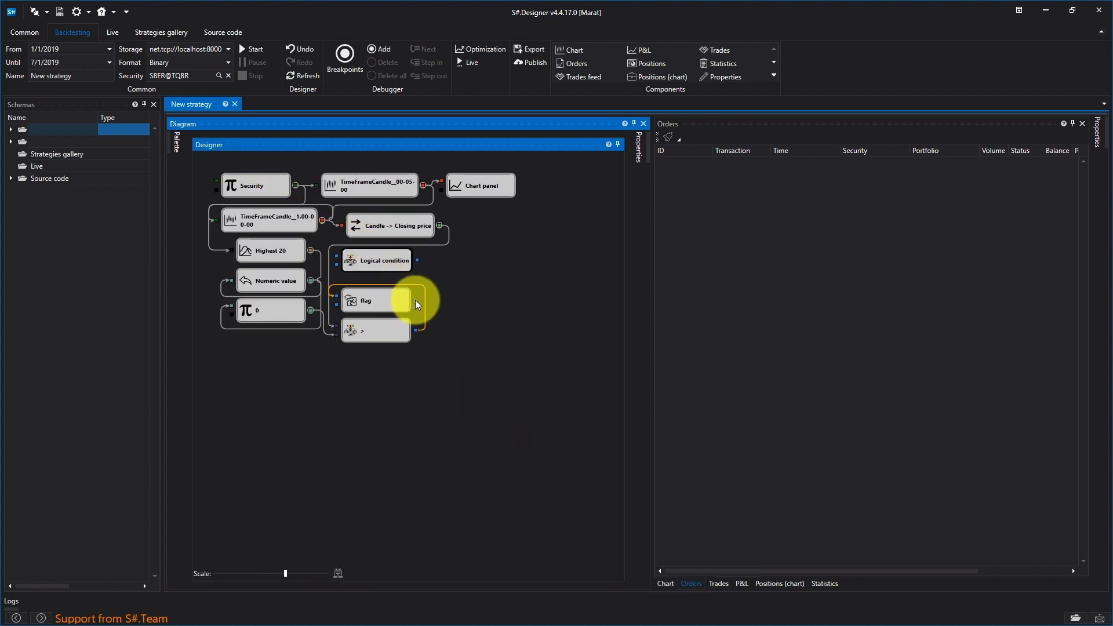
pyautogui.moveTo(415, 300); pyautogui.dragTo(337, 261)
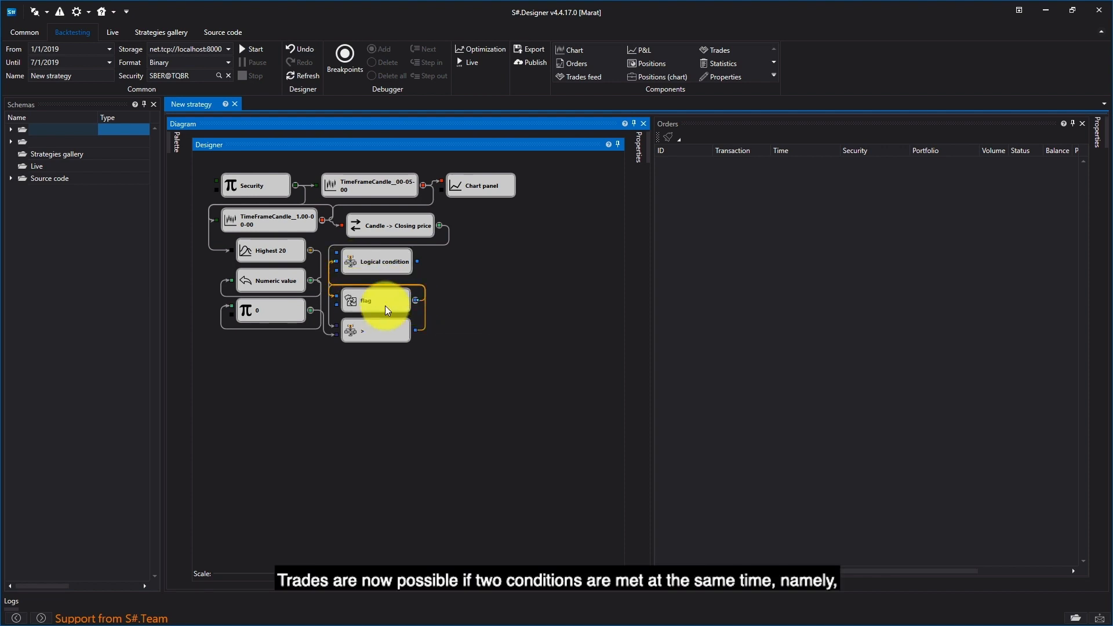
pyautogui.moveTo(416, 330); pyautogui.dragTo(336, 252)
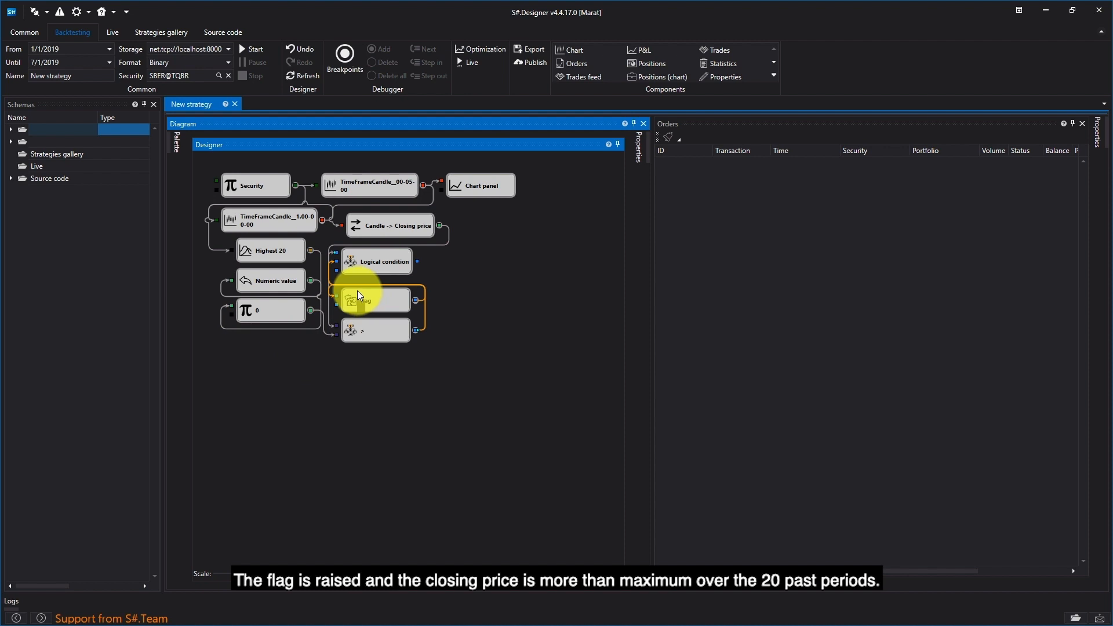
# Set the Logical condition cube's operator to AND and place the cube just above the flag cube
pyautogui.rightClick(373, 261)
pyautogui.click(412, 367)
pyautogui.click(590, 238)
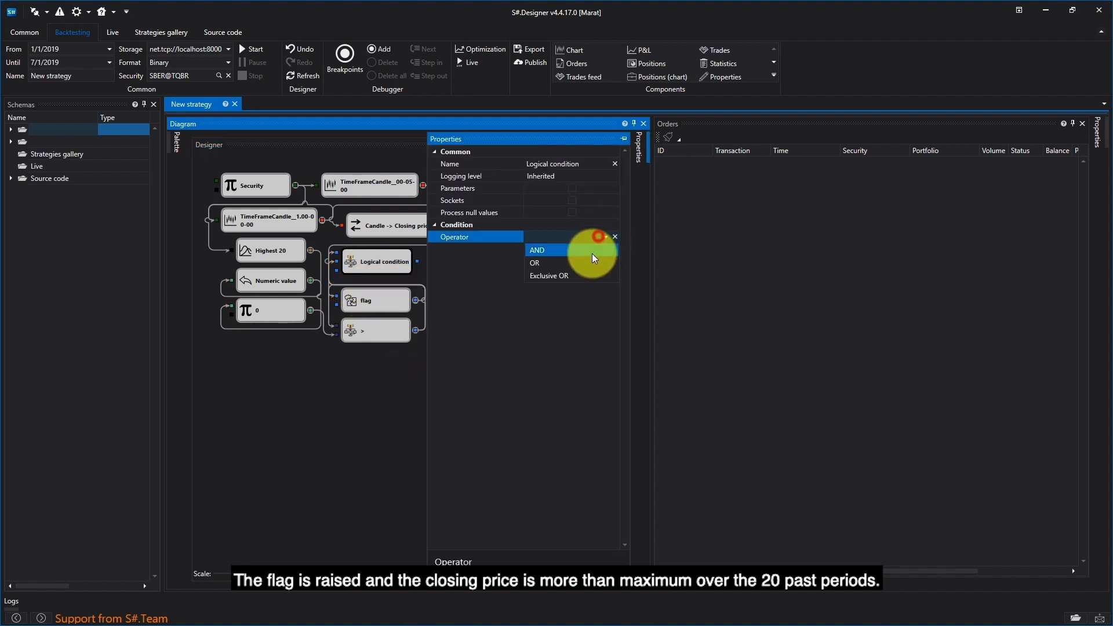
pyautogui.click(593, 253)
pyautogui.click(313, 415)
pyautogui.click(381, 266)
pyautogui.moveTo(381, 269); pyautogui.dragTo(381, 273)
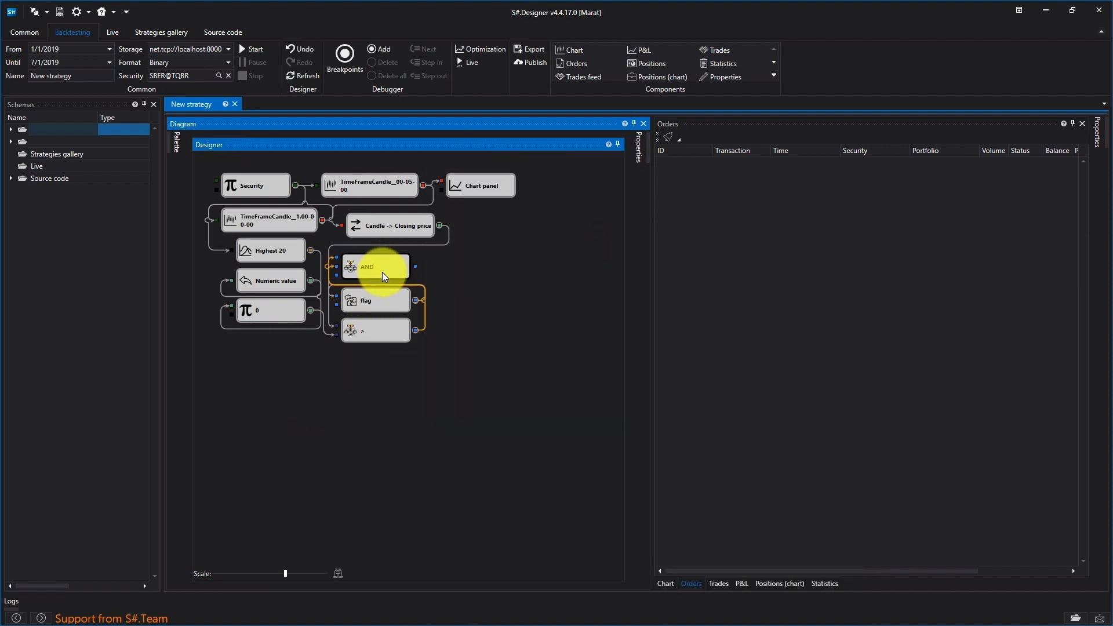
# Widen the diagram area and add an Order registering cube in the free space beyond the comparison branch
pyautogui.moveTo(653, 351); pyautogui.dragTo(833, 373)
pyautogui.click(177, 142)
pyautogui.moveTo(257, 338); pyautogui.dragTo(656, 360)
pyautogui.rightClick(657, 360)
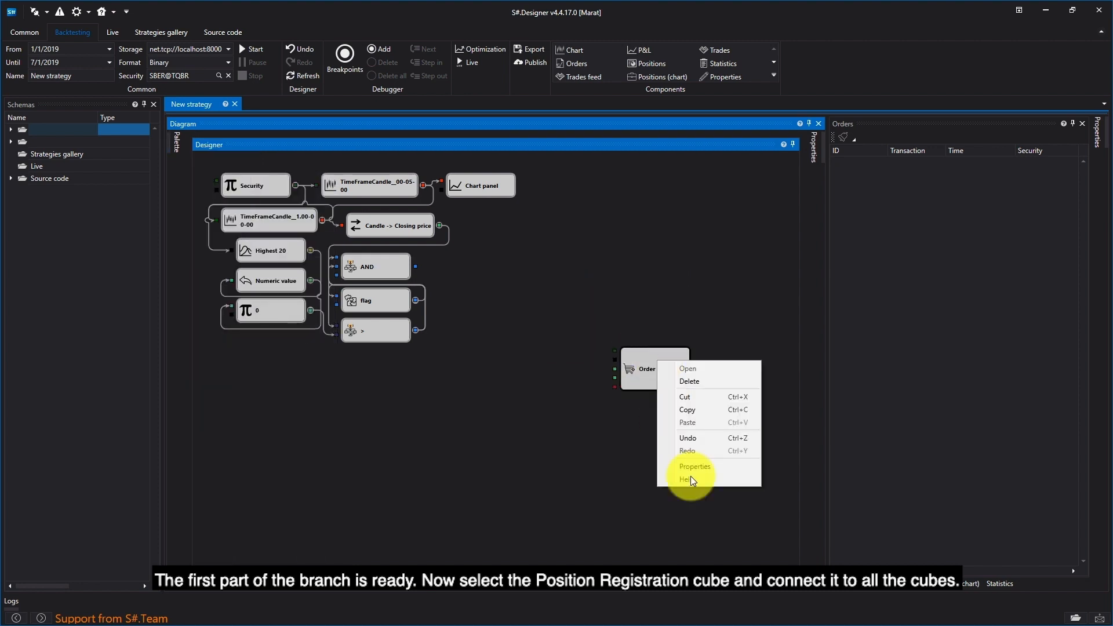
# Set the order cube's direction to Buy and connect the AND output to its trigger and the Security output to its security input
pyautogui.click(708, 464)
pyautogui.click(749, 248)
pyautogui.click(780, 237)
pyautogui.click(767, 252)
pyautogui.click(580, 319)
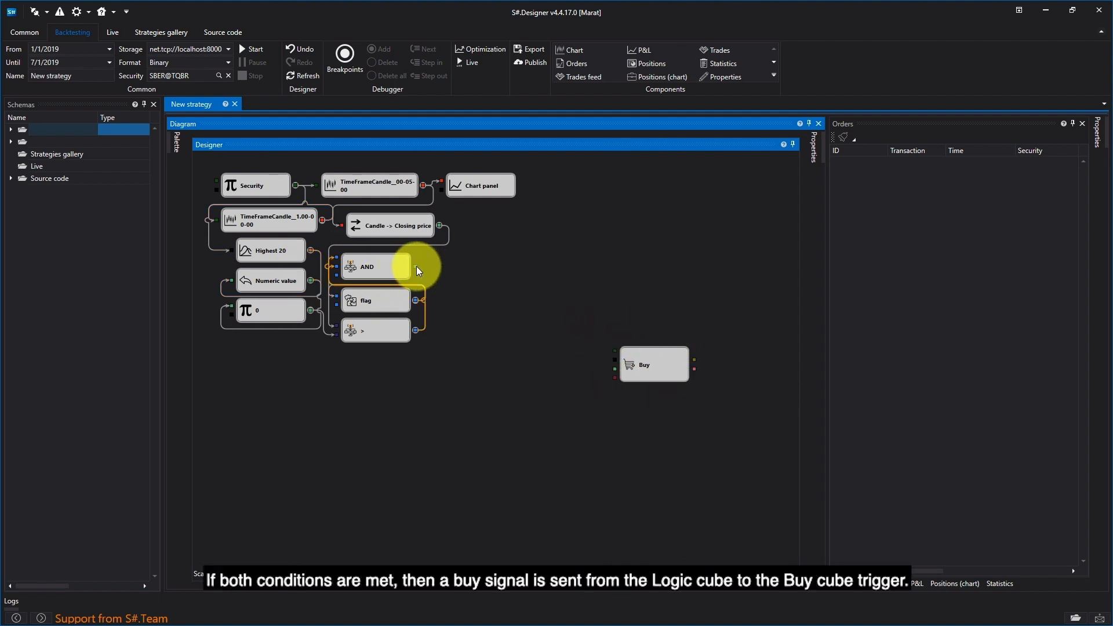
pyautogui.moveTo(416, 267); pyautogui.dragTo(629, 380)
pyautogui.moveTo(296, 185); pyautogui.dragTo(634, 356)
# Add two Variable cubes below the Buy cube and connect them to its portfolio and volume inputs
pyautogui.moveTo(177, 148)
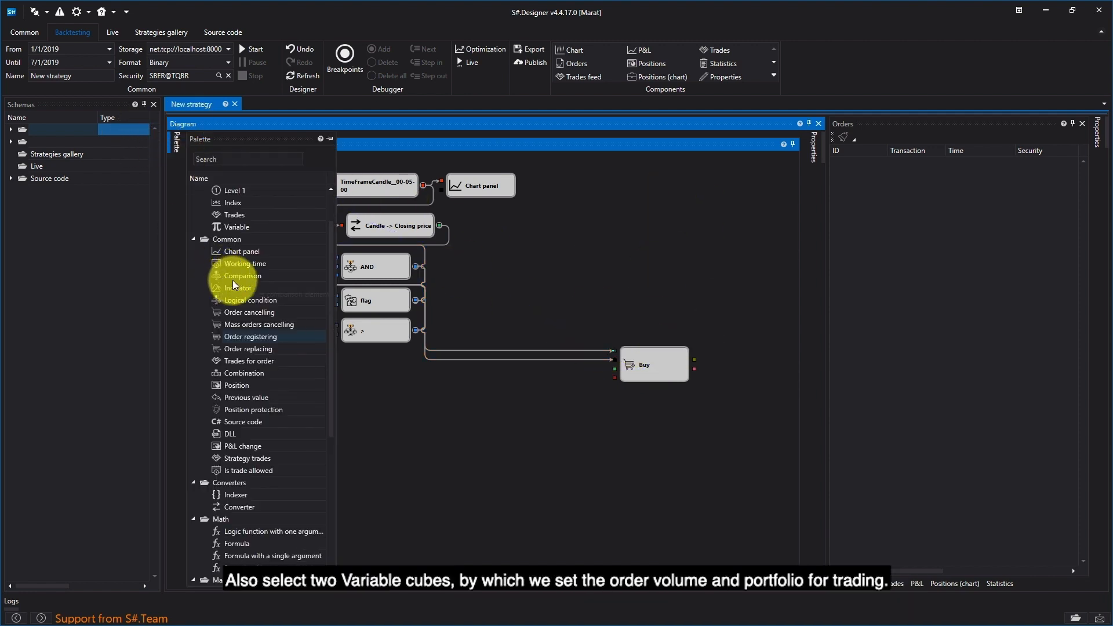
pyautogui.moveTo(235, 226); pyautogui.dragTo(643, 394)
pyautogui.moveTo(260, 228); pyautogui.dragTo(614, 378)
# Set the Portfolio variable's value to Simulator
pyautogui.click(639, 398)
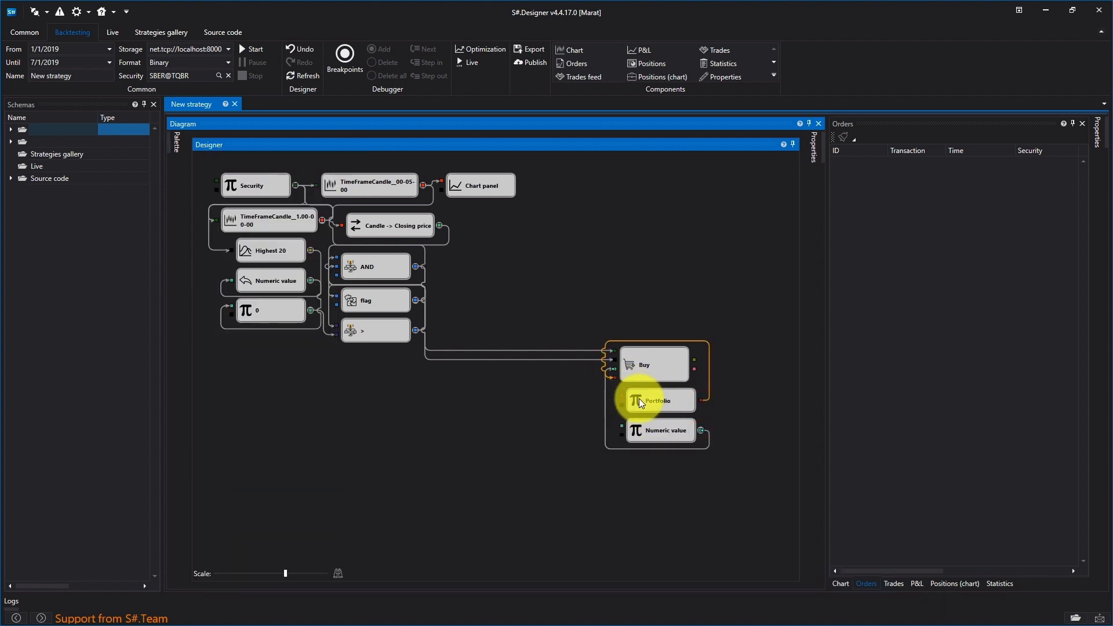
pyautogui.rightClick(639, 398)
pyautogui.click(676, 504)
pyautogui.click(781, 250)
pyautogui.doubleClick(548, 279)
# Set the value of the numeric Variable cube that feeds the Buy cube's volume to 1
pyautogui.click(680, 429)
pyautogui.rightClick(681, 430)
pyautogui.click(730, 532)
pyautogui.click(784, 249)
pyautogui.write('1')
pyautogui.click(483, 519)
pyautogui.click(304, 412)
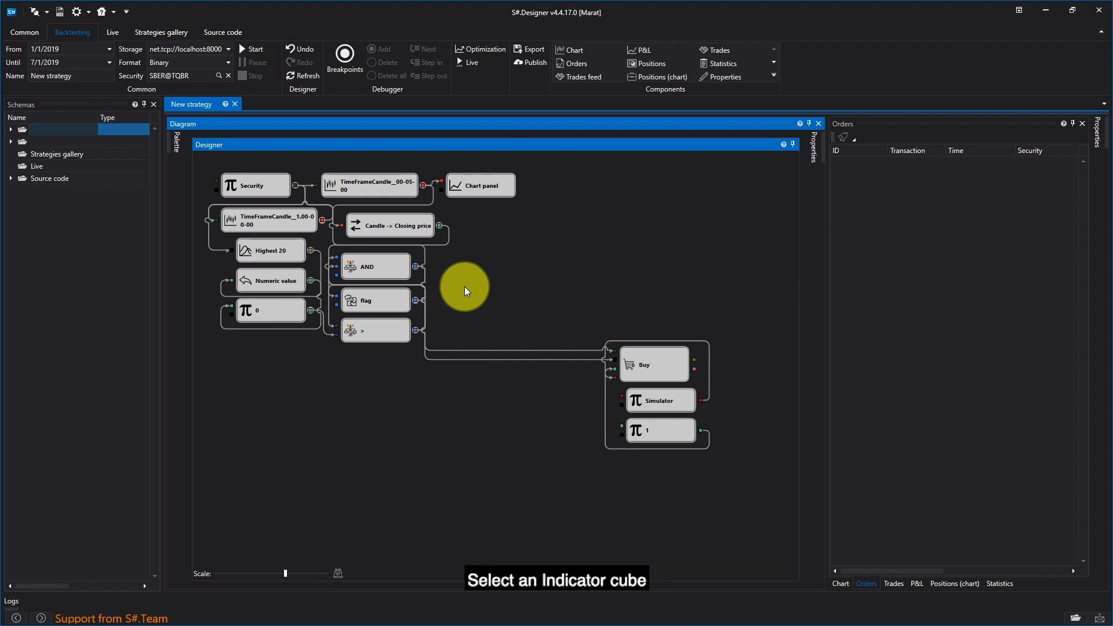
# Add an Indicator cube beside the AND cube and connect the daily candle output to its input
pyautogui.click(176, 140)
pyautogui.moveTo(248, 290); pyautogui.dragTo(495, 255)
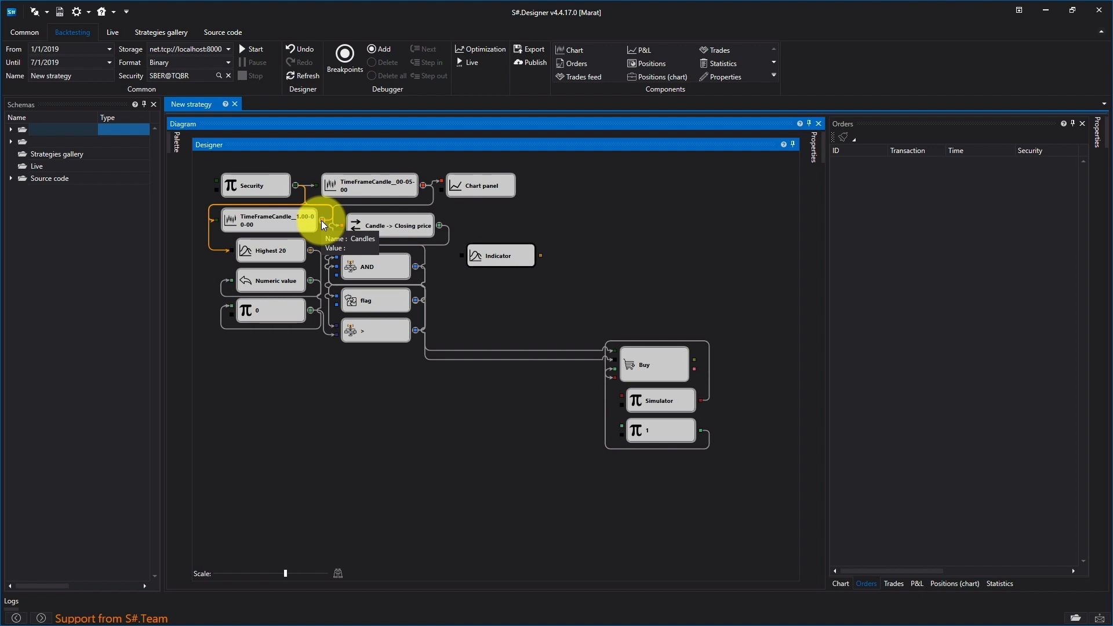
pyautogui.moveTo(322, 221); pyautogui.dragTo(463, 256)
# Set the new Indicator cube's type to Lowest, searching the indicator list for "low"
pyautogui.rightClick(504, 256)
pyautogui.click(540, 364)
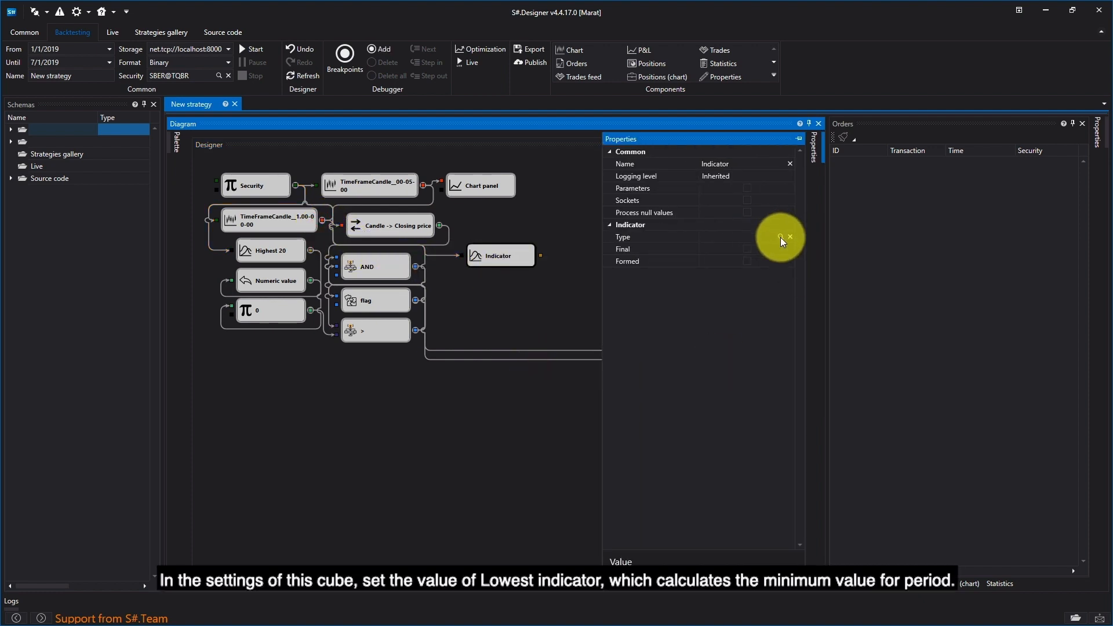
pyautogui.click(780, 236)
pyautogui.click(516, 224)
pyautogui.write('low')
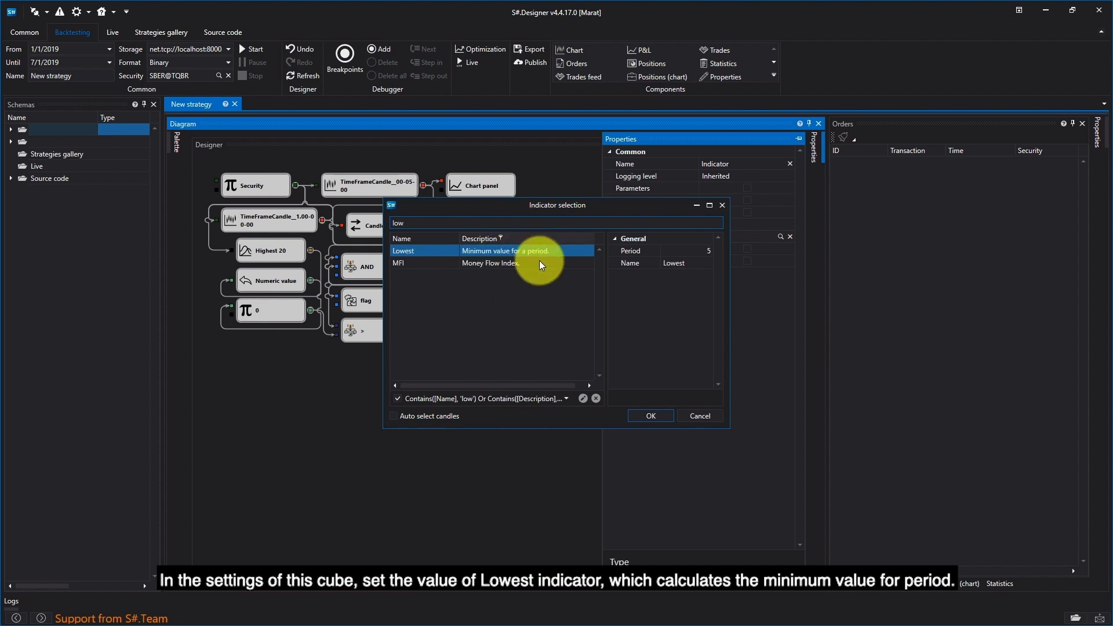
pyautogui.click(494, 252)
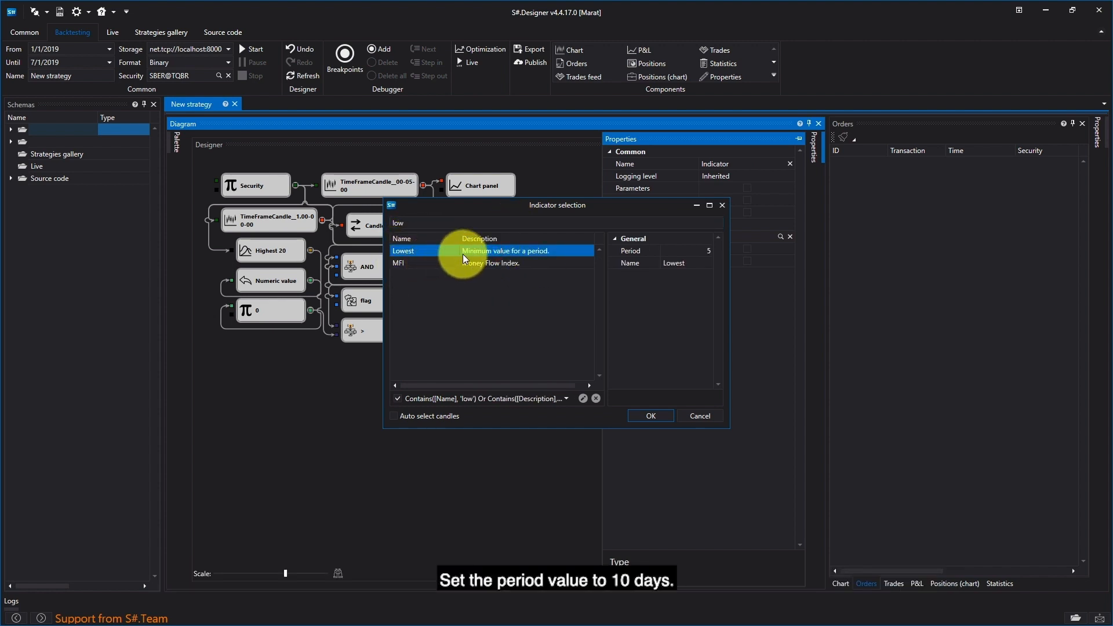
pyautogui.doubleClick(535, 252)
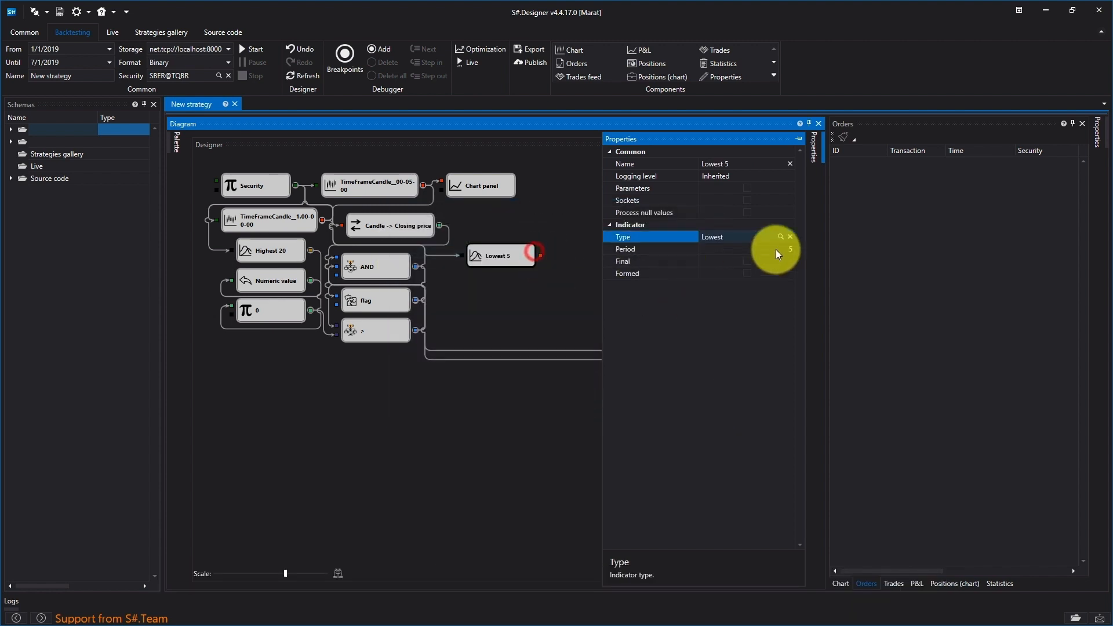
# Set the Lowest indicator's period to 10
pyautogui.click(777, 250)
pyautogui.write('10')
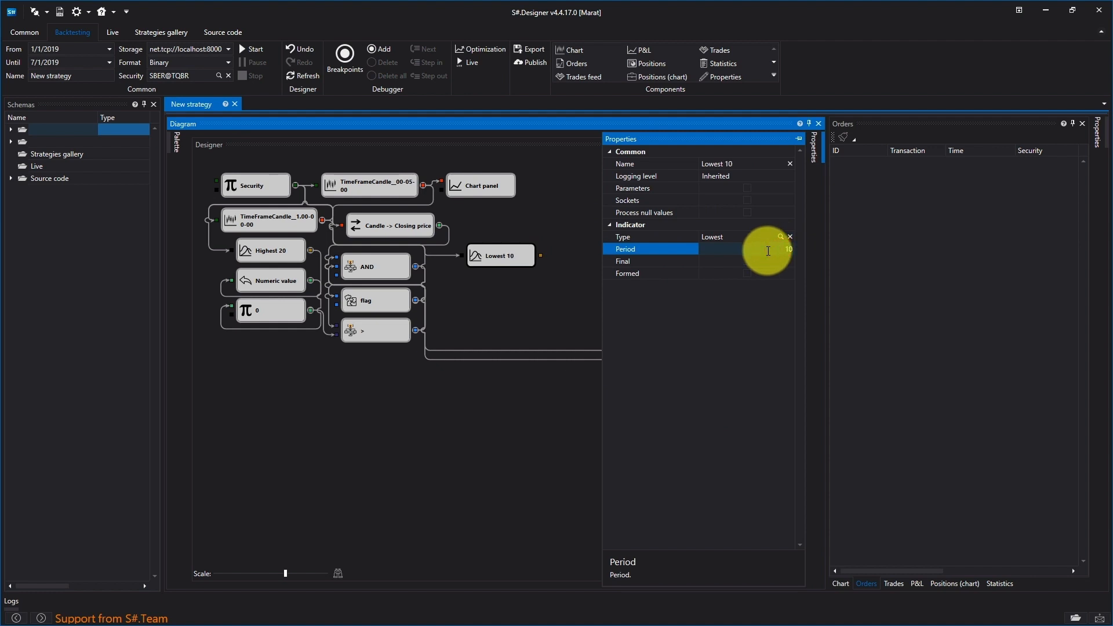
pyautogui.click(527, 278)
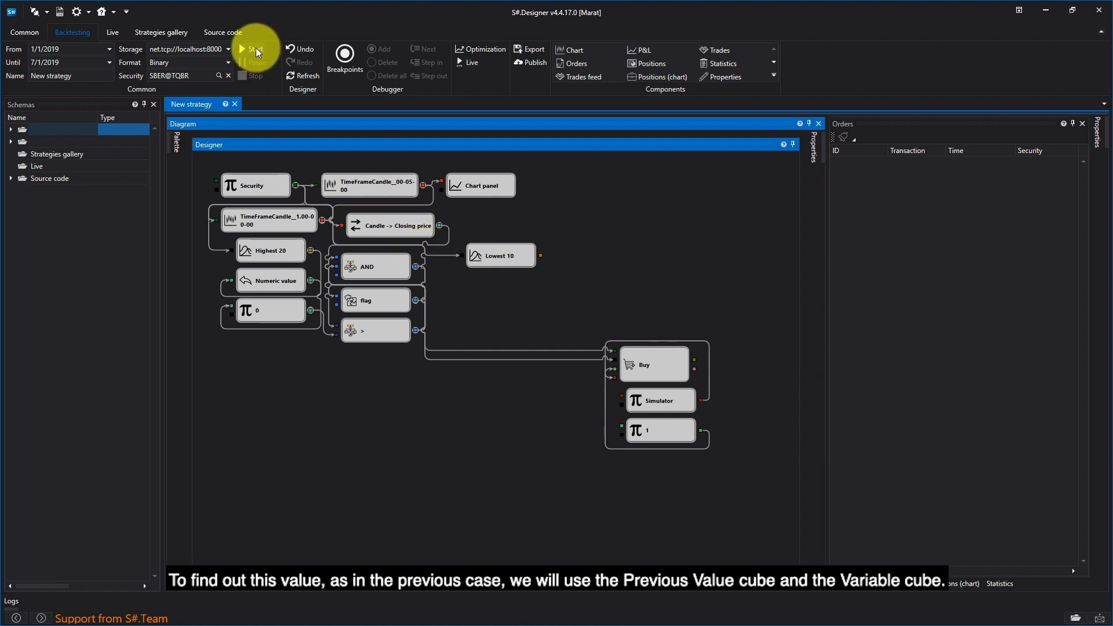
# Add a Previous value cube below the Lowest 10 cube, fed by the indicator's output, and set its data type to Numeric value
pyautogui.click(177, 142)
pyautogui.moveTo(245, 399); pyautogui.dragTo(474, 286)
pyautogui.rightClick(491, 287)
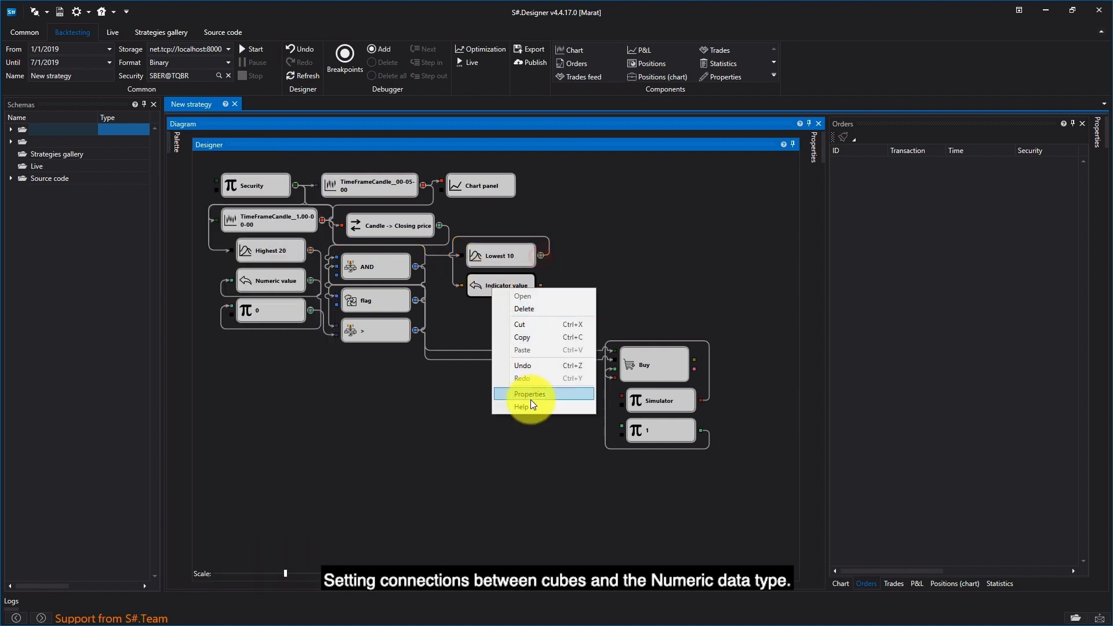
pyautogui.click(530, 397)
pyautogui.click(778, 230)
pyautogui.click(776, 227)
pyautogui.click(733, 366)
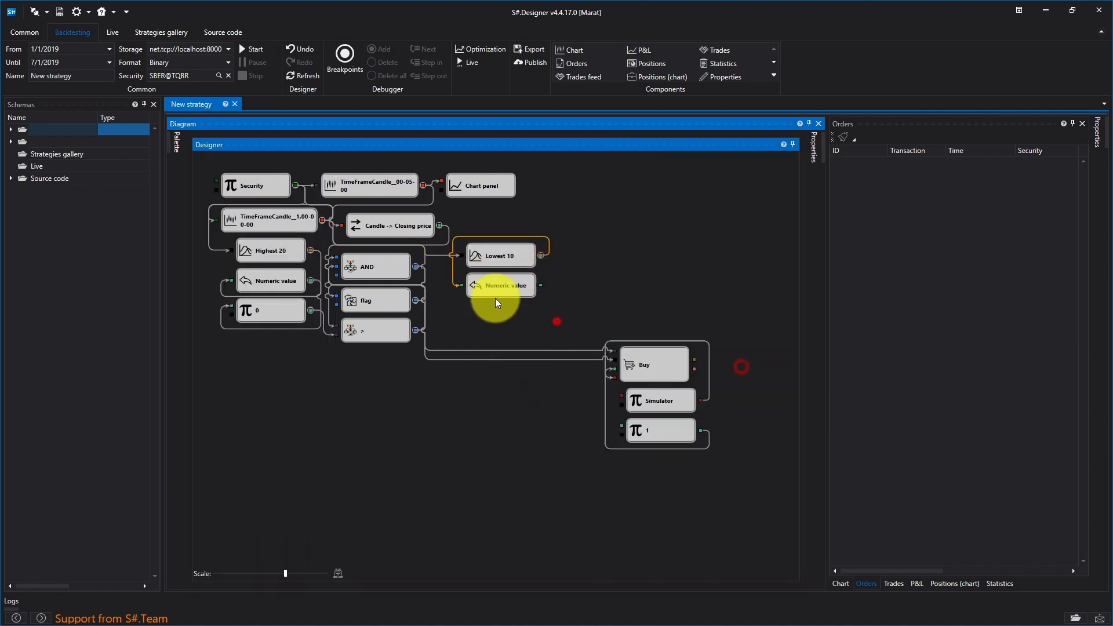
pyautogui.click(520, 286)
# Add a Variable cube fed by the Previous value cube of the Lowest 10 branch and set its value to 0
pyautogui.moveTo(177, 142)
pyautogui.moveTo(236, 227); pyautogui.dragTo(455, 294)
pyautogui.moveTo(541, 286); pyautogui.dragTo(462, 316)
pyautogui.rightClick(498, 316)
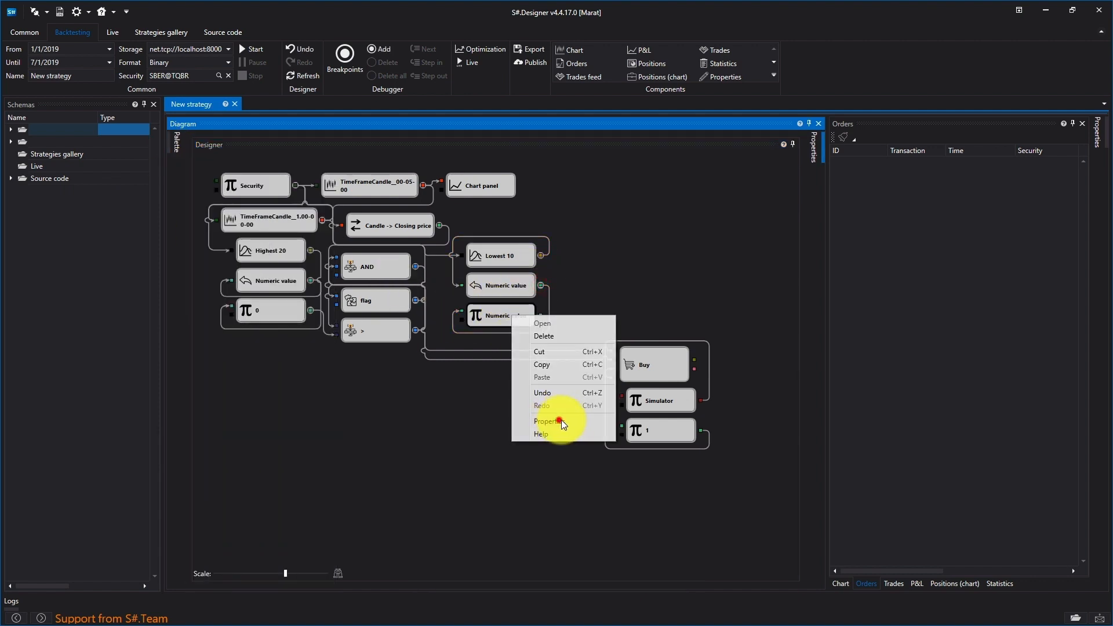
pyautogui.click(562, 423)
pyautogui.click(782, 249)
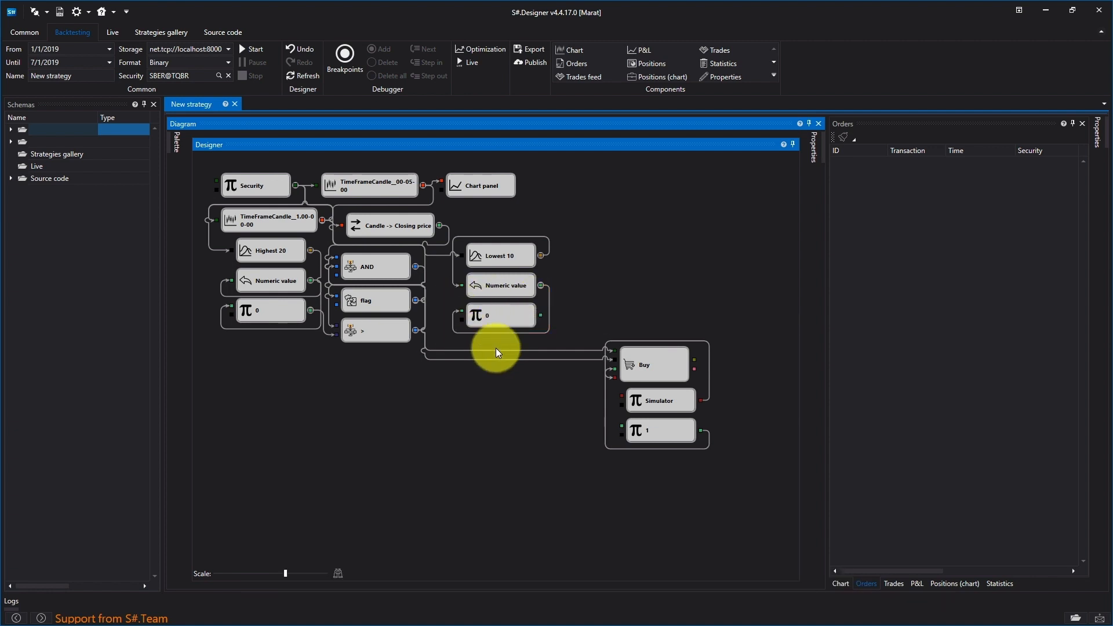
# Add a Comparison cube beside the Lowest 10 branch and connect the closing price and that branch's 0 variable to its inputs
pyautogui.click(176, 142)
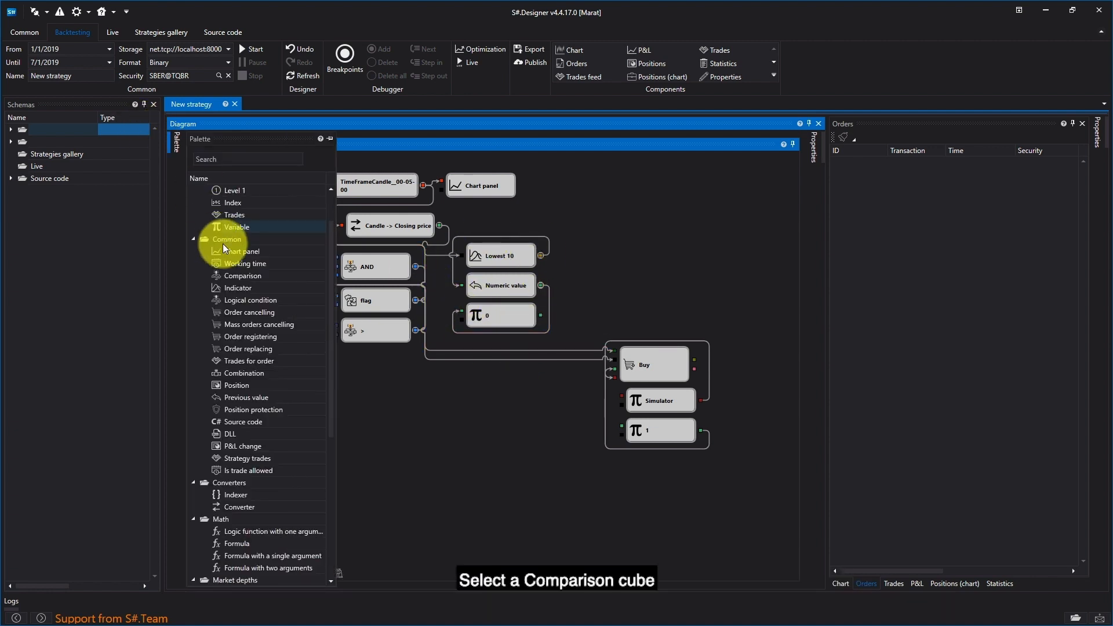
pyautogui.moveTo(242, 276); pyautogui.dragTo(607, 256)
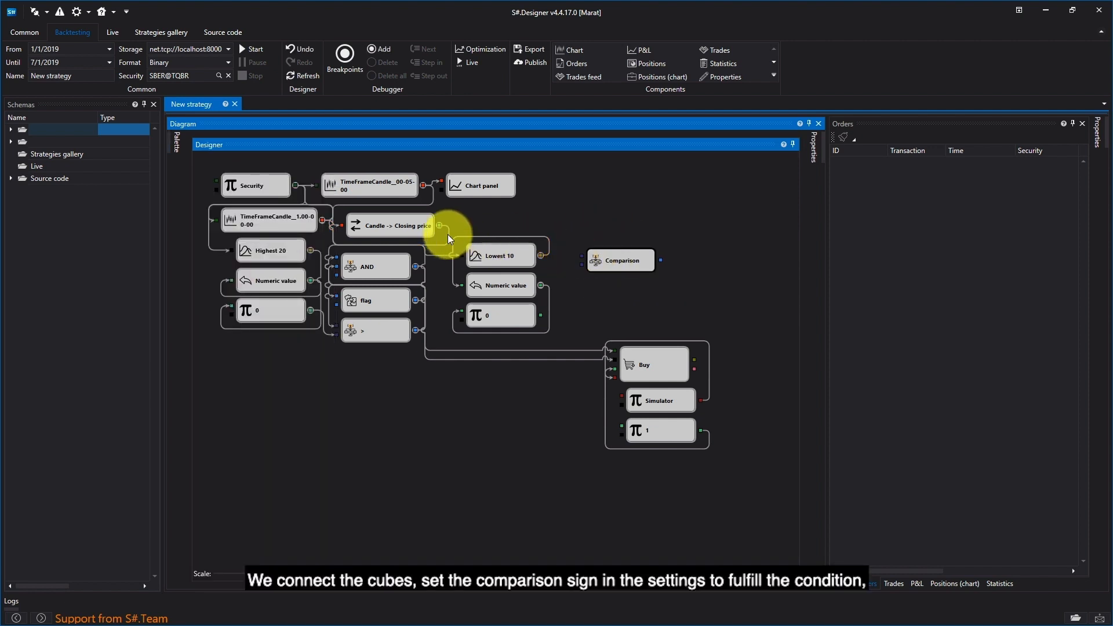
pyautogui.moveTo(440, 225); pyautogui.dragTo(609, 262)
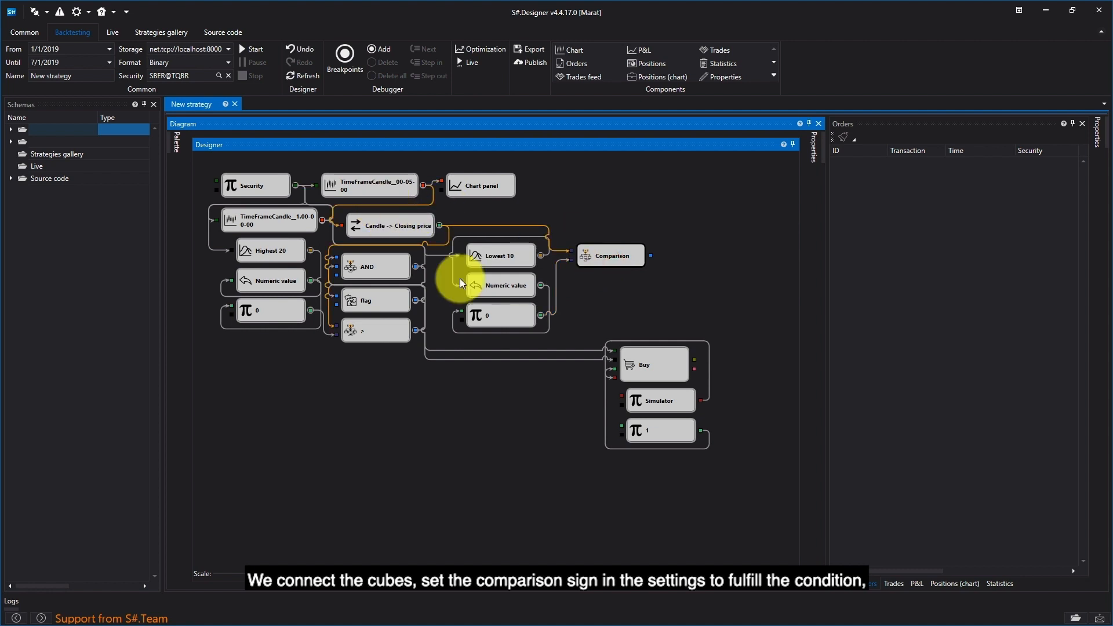
# Set the new Comparison cube's operator to less than (<) and move the cube slightly higher in the diagram
pyautogui.rightClick(616, 258)
pyautogui.click(661, 380)
pyautogui.click(747, 248)
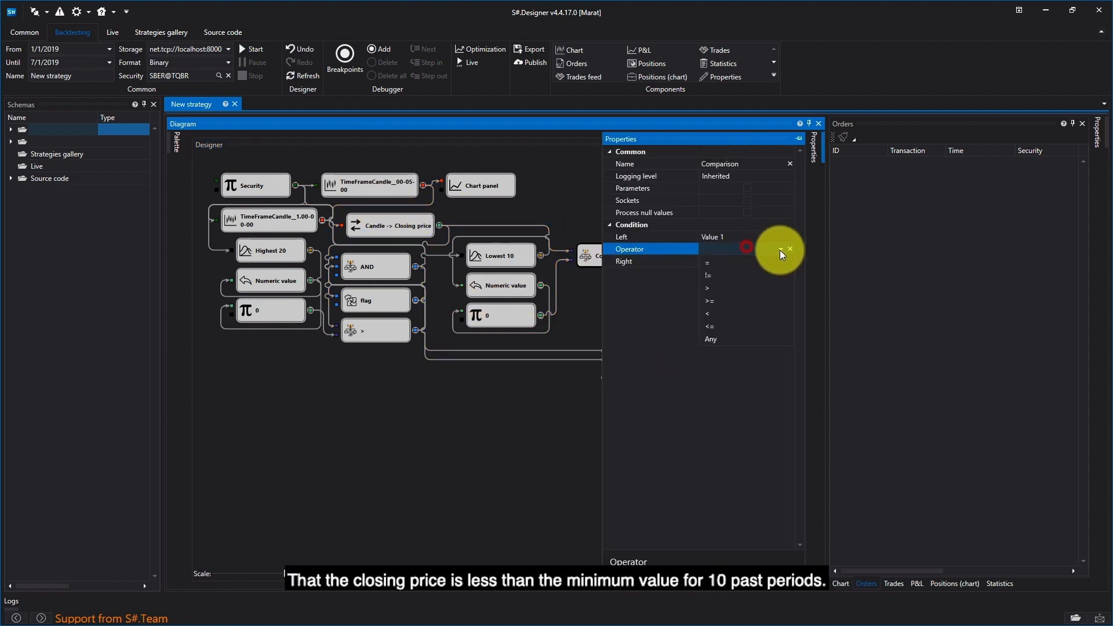
pyautogui.click(747, 313)
pyautogui.click(585, 318)
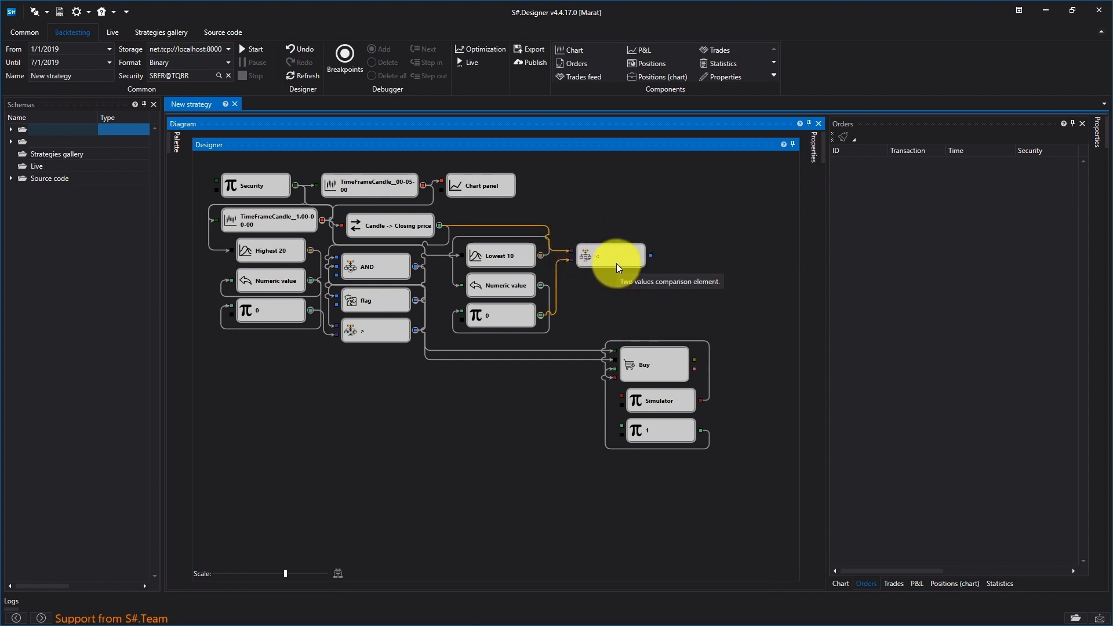
pyautogui.moveTo(615, 255); pyautogui.dragTo(611, 235)
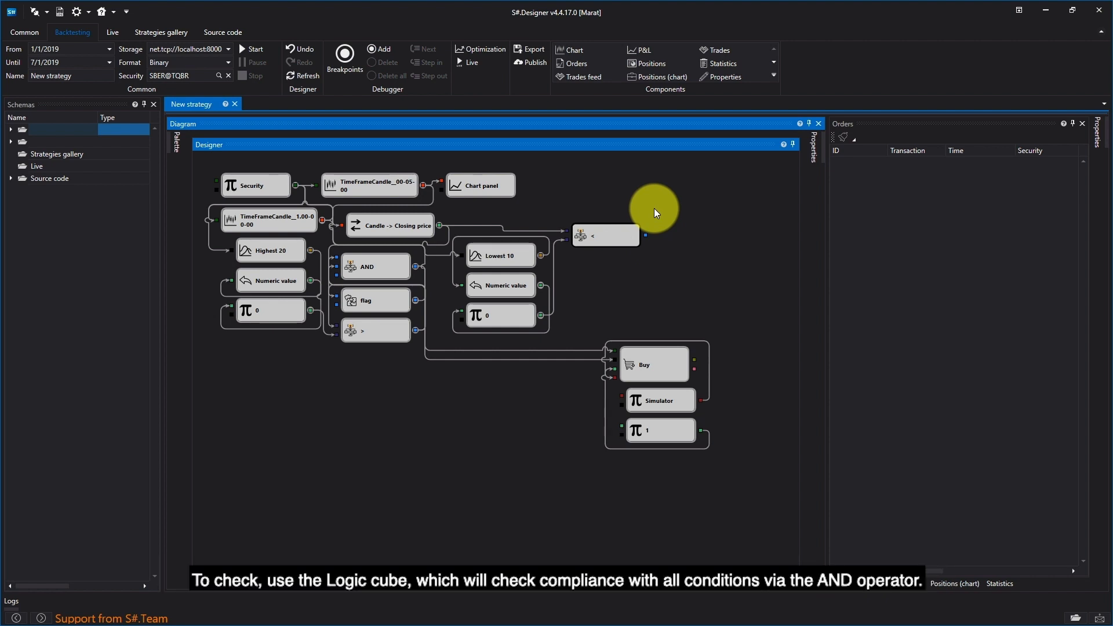
# Add a Logical condition cube below the less-than Comparison cube and set its operator to AND
pyautogui.click(178, 145)
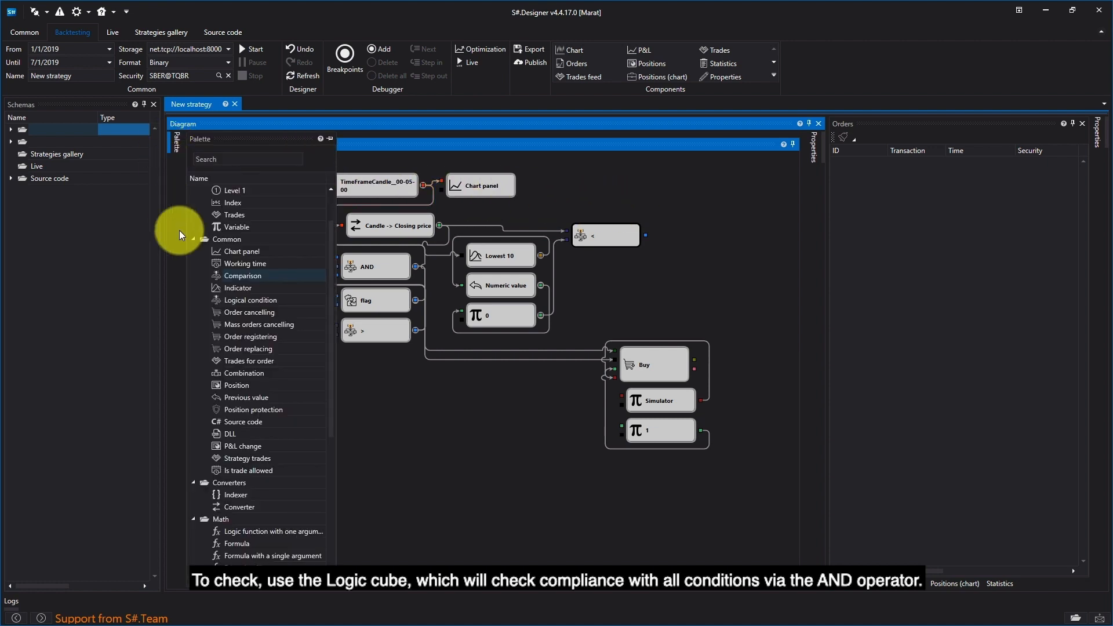
pyautogui.moveTo(238, 303); pyautogui.dragTo(615, 304)
pyautogui.rightClick(613, 304)
pyautogui.click(672, 402)
pyautogui.click(767, 242)
pyautogui.click(746, 249)
pyautogui.click(579, 324)
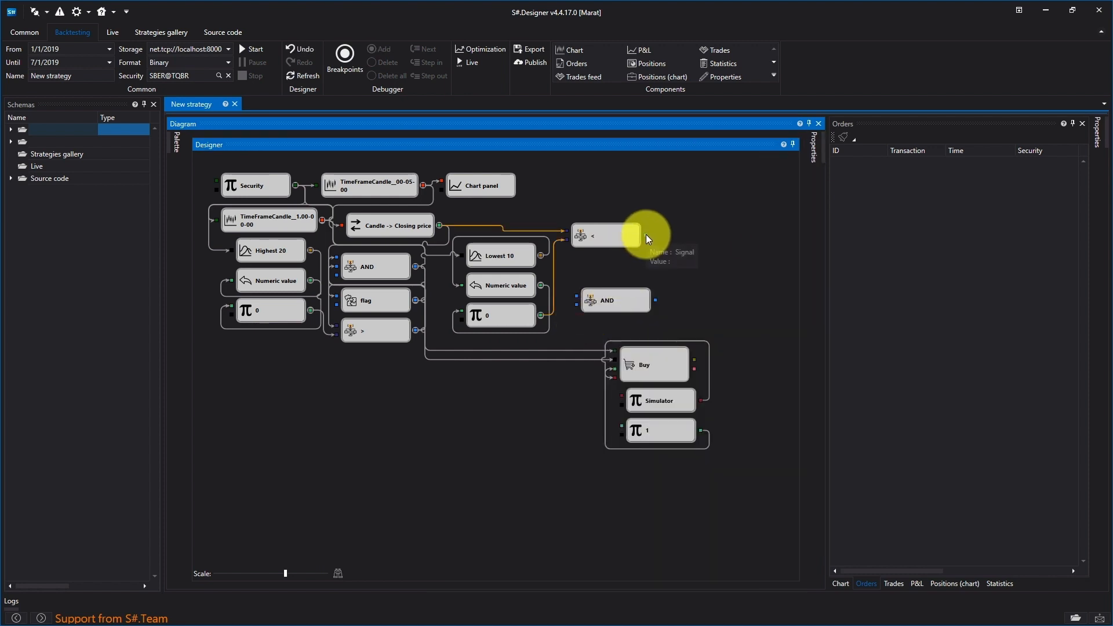
# Connect the less-than Comparison cube's signal to the first input of the new AND cube and move that cube slightly to the right
pyautogui.moveTo(646, 234); pyautogui.dragTo(577, 296)
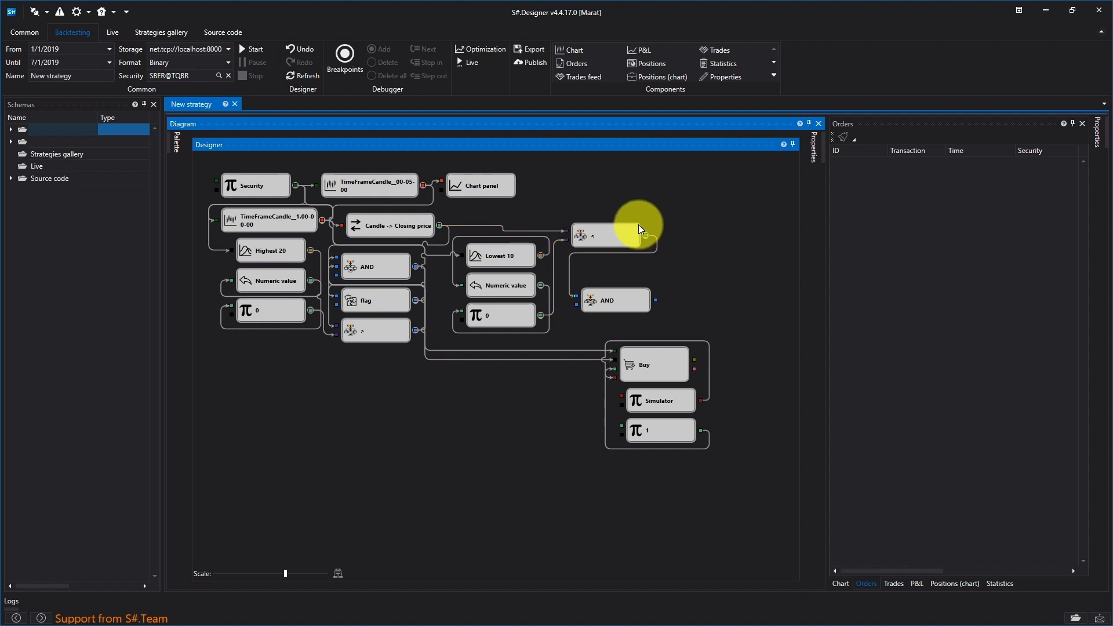
pyautogui.moveTo(566, 239); pyautogui.dragTo(557, 256)
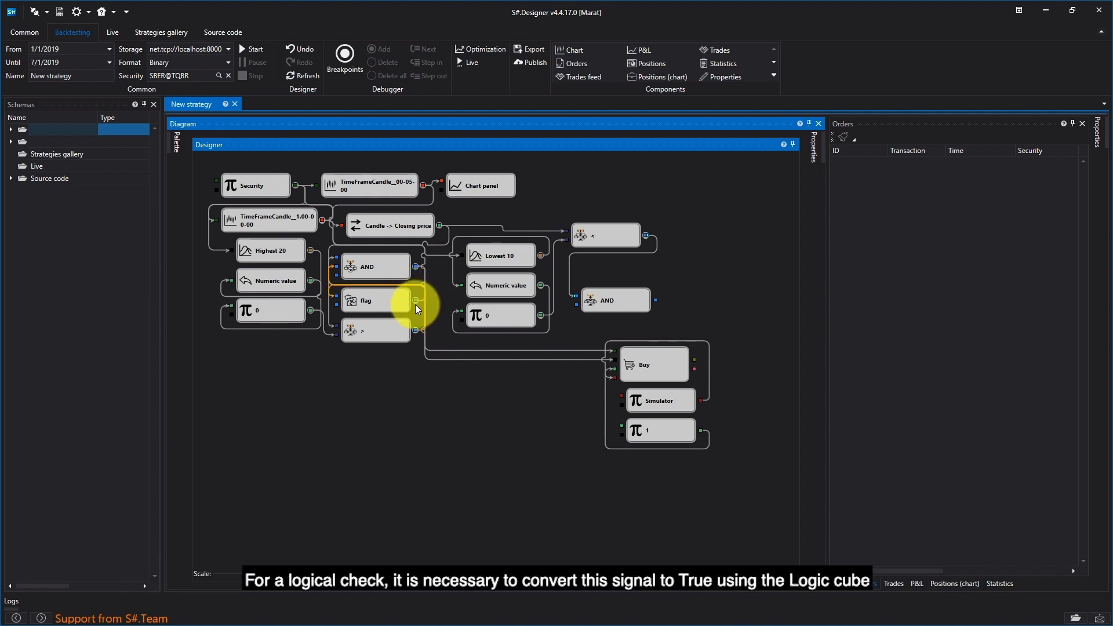
pyautogui.moveTo(599, 307); pyautogui.dragTo(625, 306)
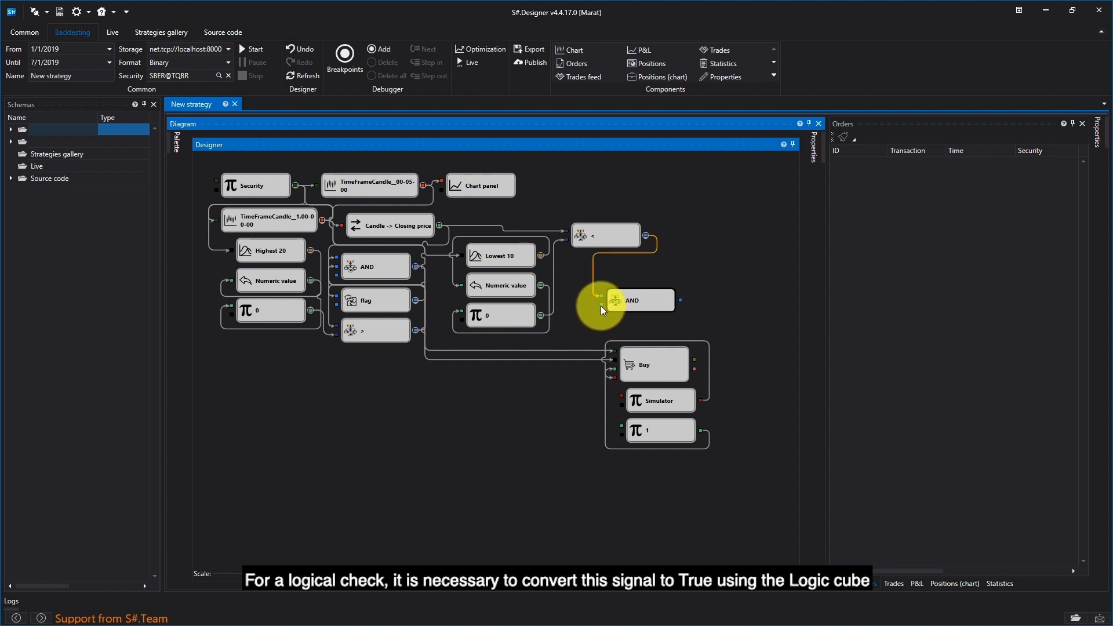
# Link the flag's output to the new AND cube through a one-argument logic function cube with formula not(a), and align the AND cube below it
pyautogui.click(175, 145)
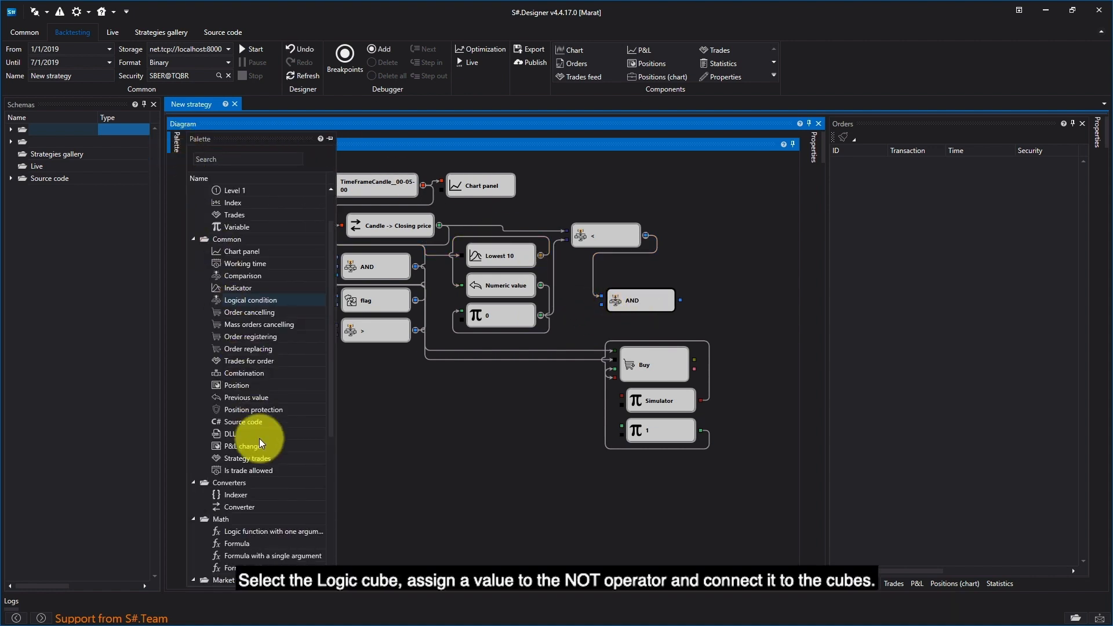
pyautogui.moveTo(277, 529); pyautogui.dragTo(589, 259)
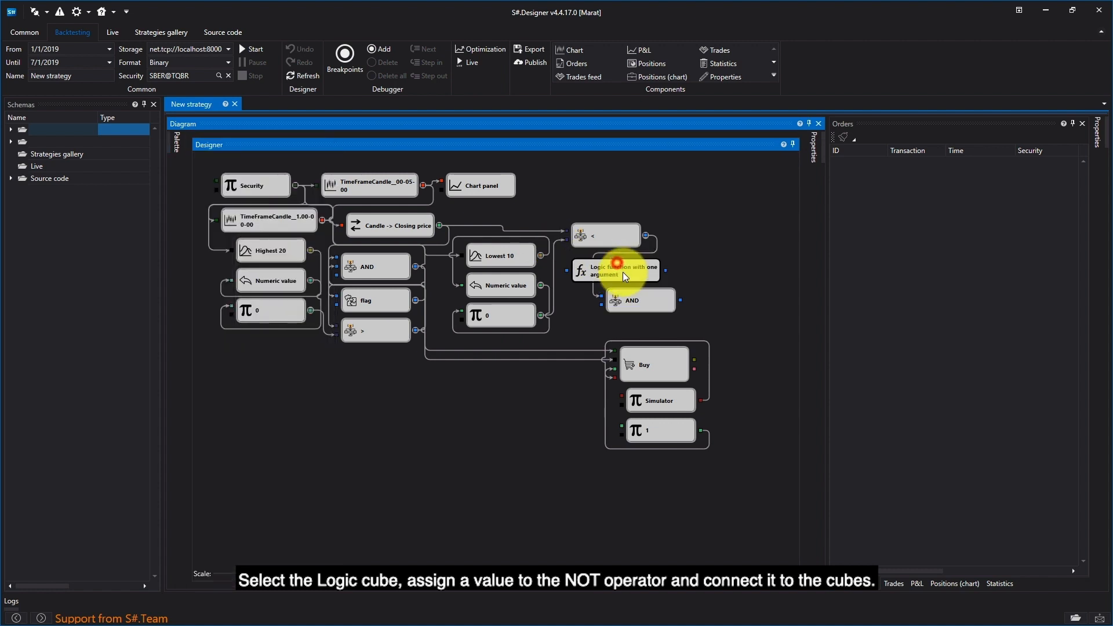
pyautogui.moveTo(415, 300); pyautogui.dragTo(562, 271)
pyautogui.rightClick(647, 269)
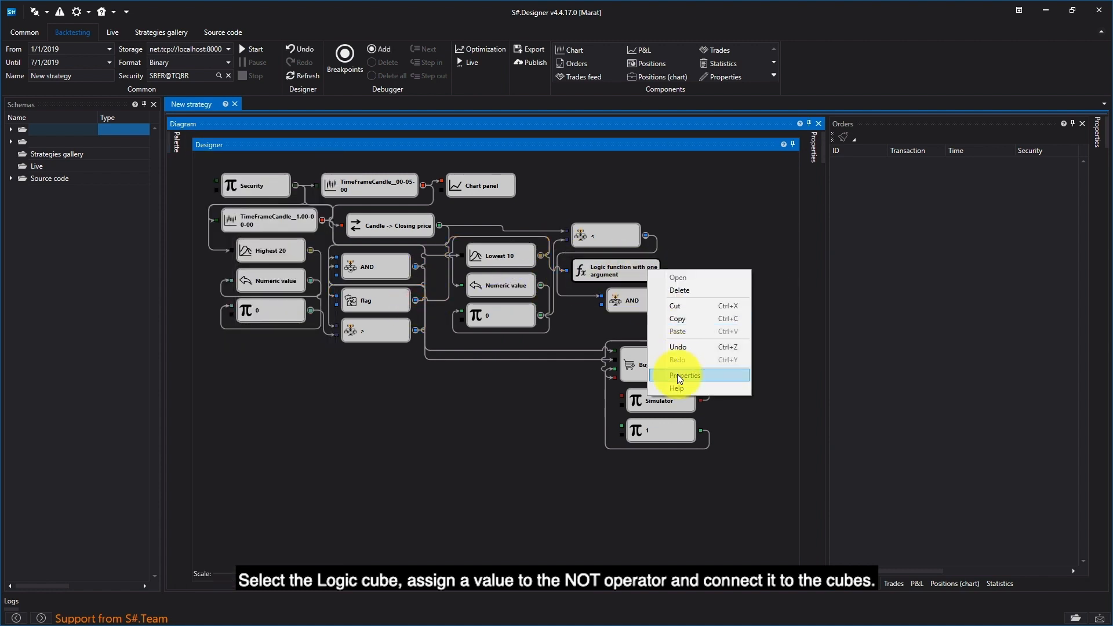
pyautogui.click(677, 375)
pyautogui.click(798, 238)
pyautogui.click(784, 239)
pyautogui.click(713, 250)
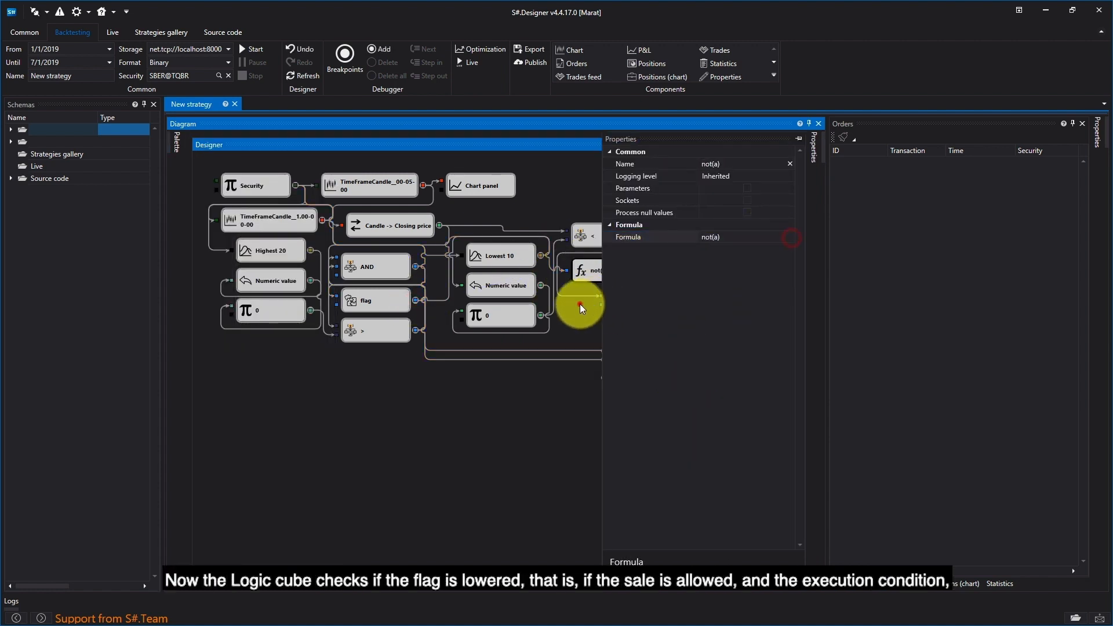
pyautogui.moveTo(645, 271); pyautogui.dragTo(618, 298)
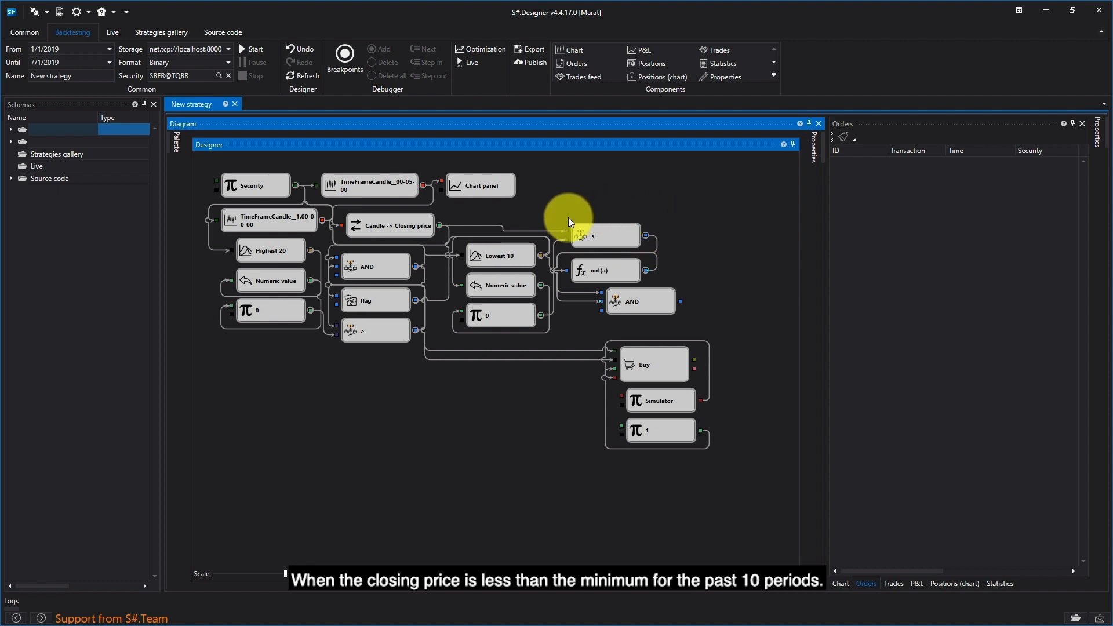
pyautogui.moveTo(648, 302); pyautogui.dragTo(624, 301)
# Add an Order registering cube below the 1 variable and set it to a market order with the Sell direction
pyautogui.moveTo(177, 162)
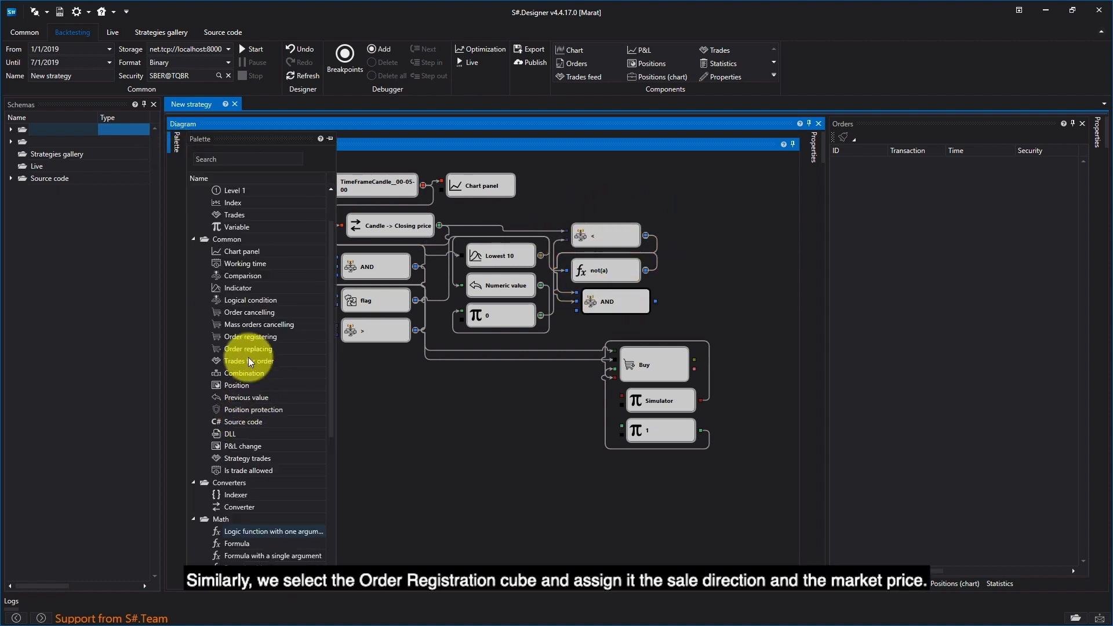
pyautogui.moveTo(245, 337); pyautogui.dragTo(653, 475)
pyautogui.rightClick(653, 475)
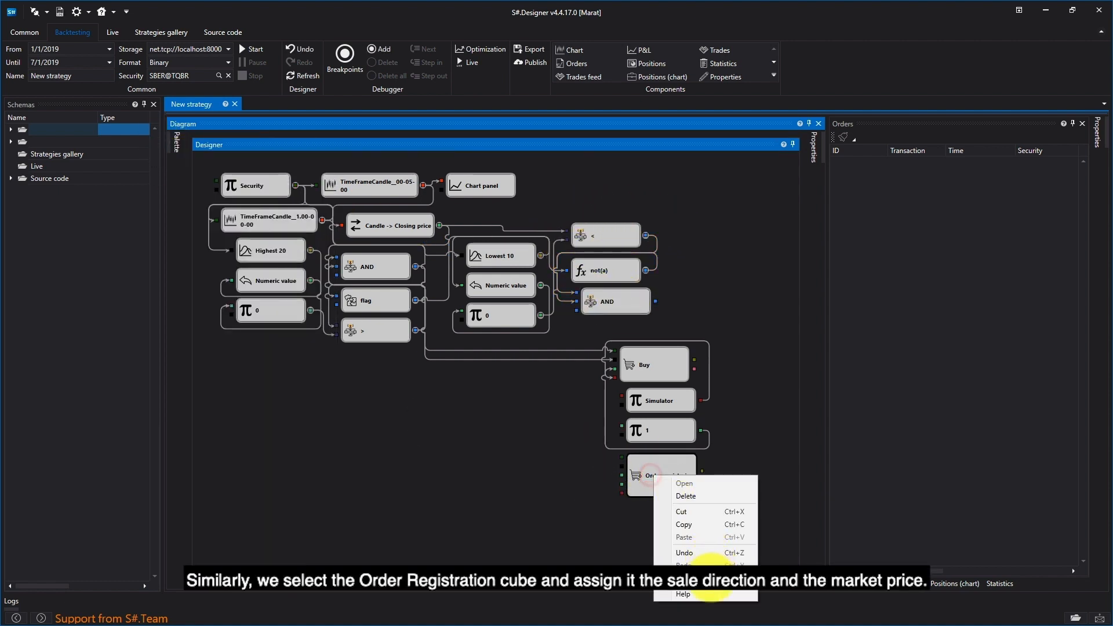
pyautogui.click(711, 580)
pyautogui.click(753, 236)
pyautogui.click(750, 255)
pyautogui.click(747, 249)
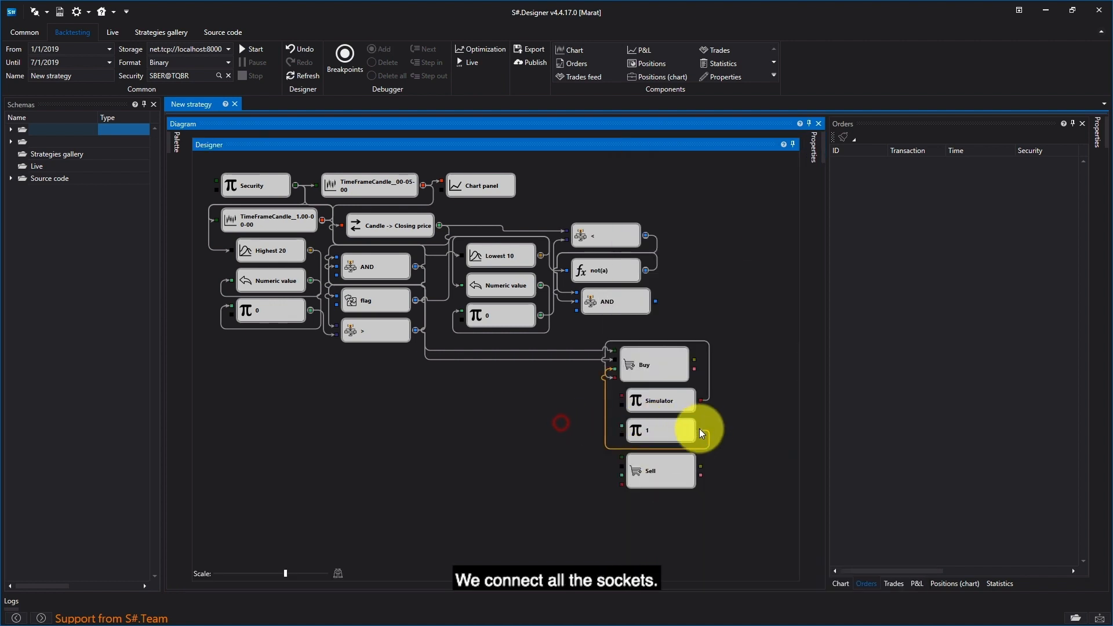
# Wire the security, the sell branch's AND signal, the Simulator portfolio and volume 1 into the Sell cube, and connect that AND signal to the flag
pyautogui.moveTo(699, 429); pyautogui.dragTo(646, 472)
pyautogui.moveTo(293, 184); pyautogui.dragTo(617, 457)
pyautogui.moveTo(656, 302); pyautogui.dragTo(621, 466)
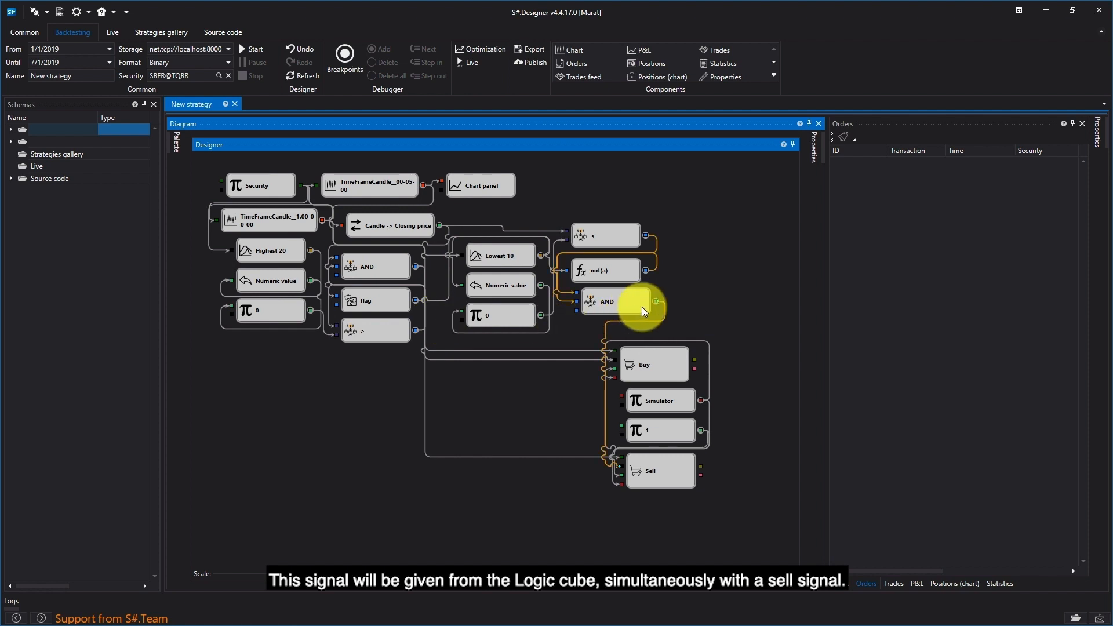
pyautogui.moveTo(654, 302); pyautogui.dragTo(335, 305)
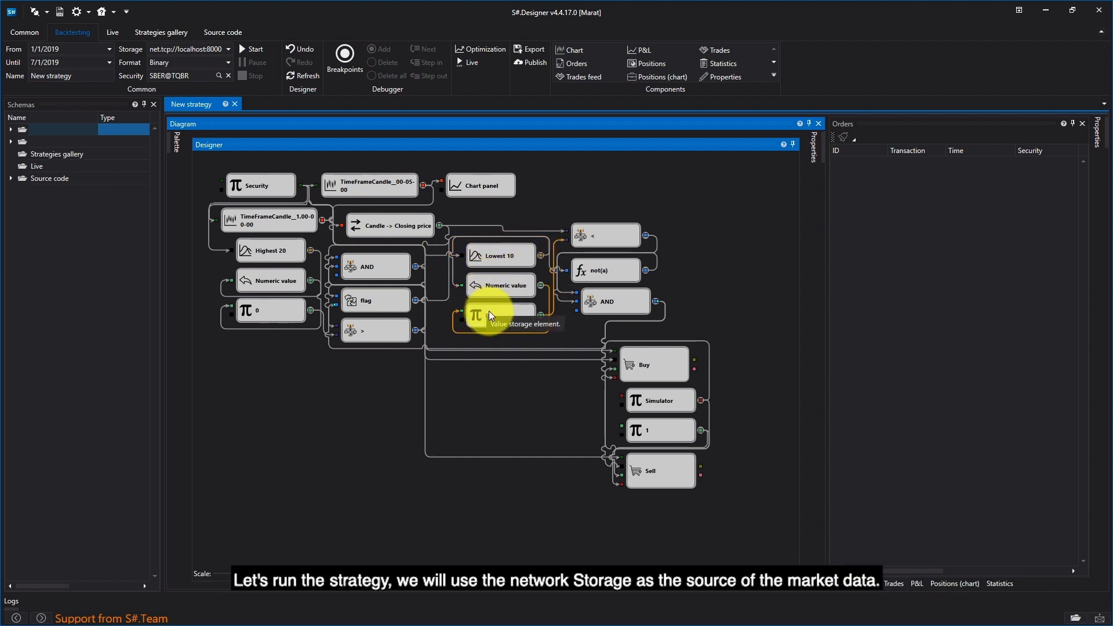
# Run the backtest and examine the direction of the registered orders in the widened Orders table
pyautogui.click(253, 49)
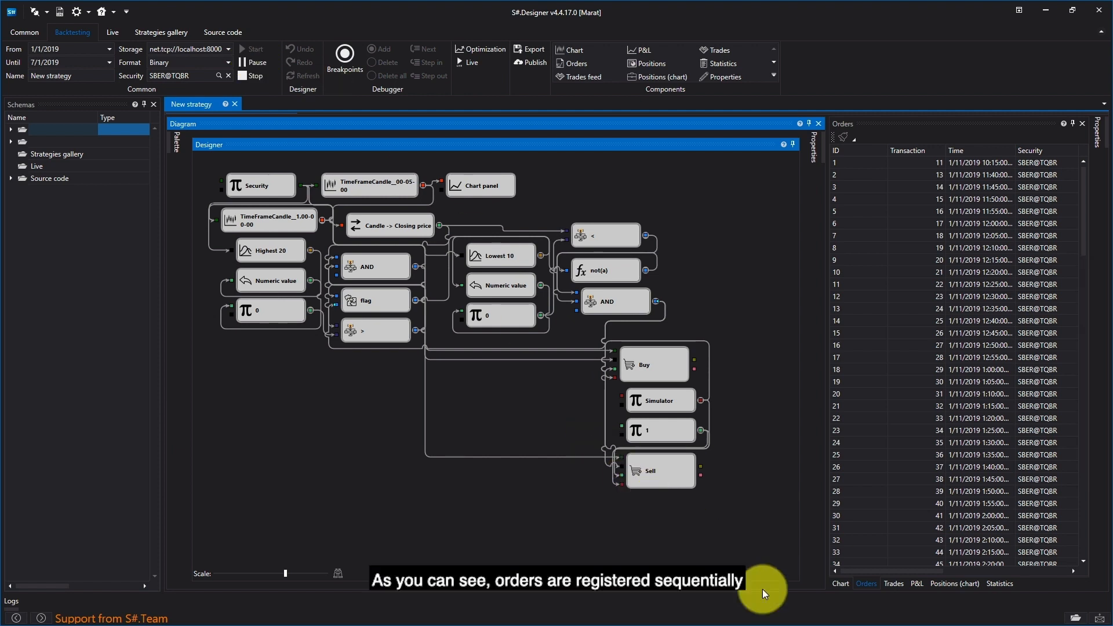
pyautogui.moveTo(820, 501); pyautogui.dragTo(743, 503)
pyautogui.moveTo(796, 569); pyautogui.dragTo(983, 565)
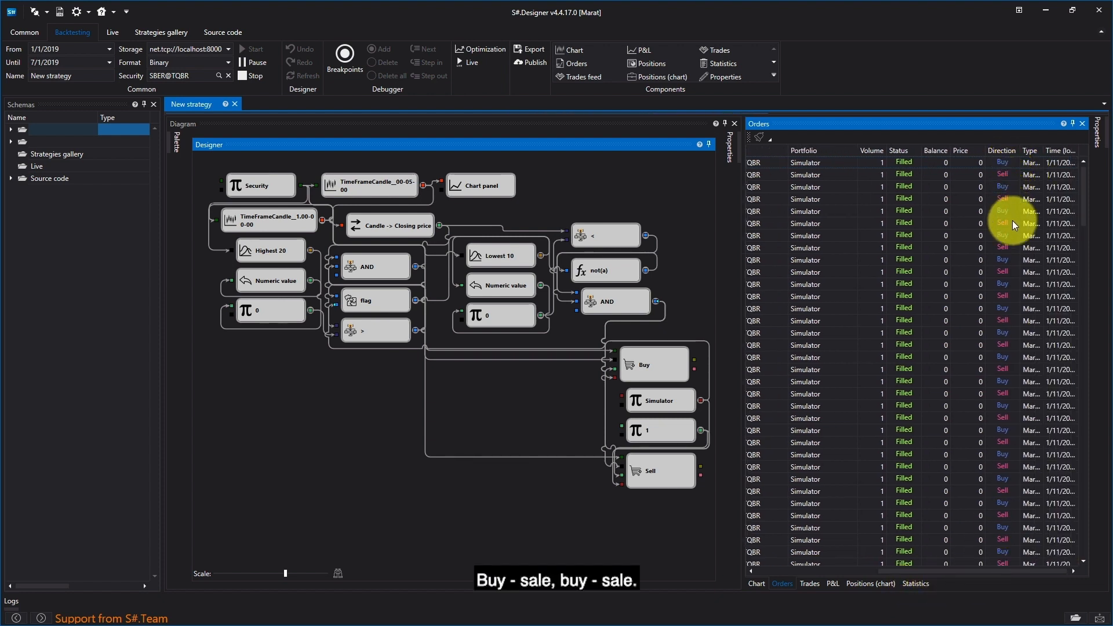
pyautogui.scroll(-3, 1014, 267)
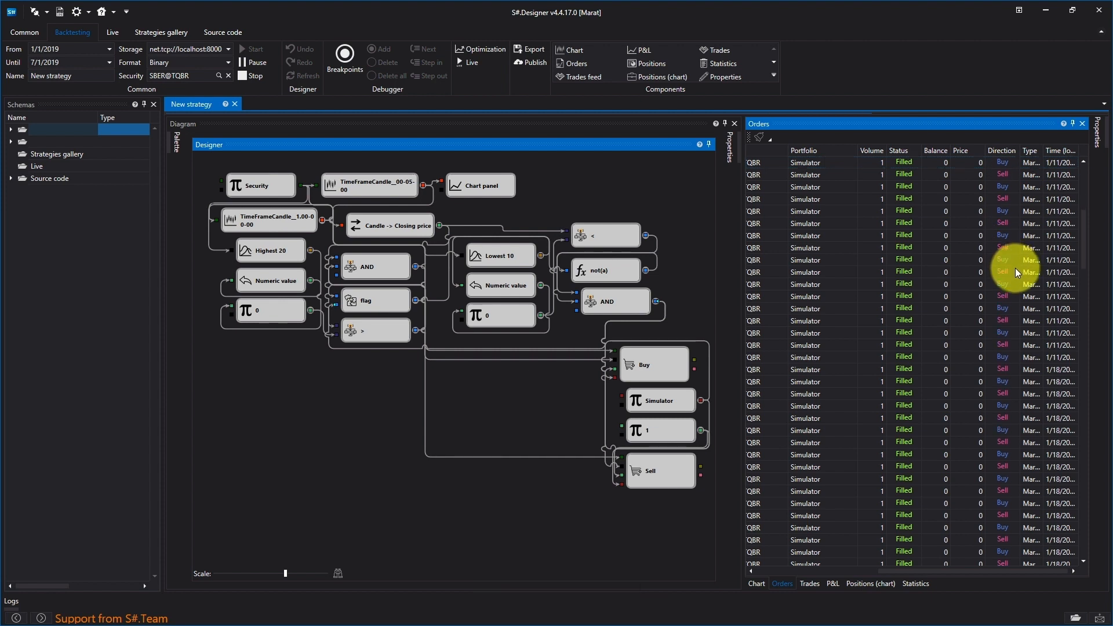
pyautogui.scroll(3, 1015, 268)
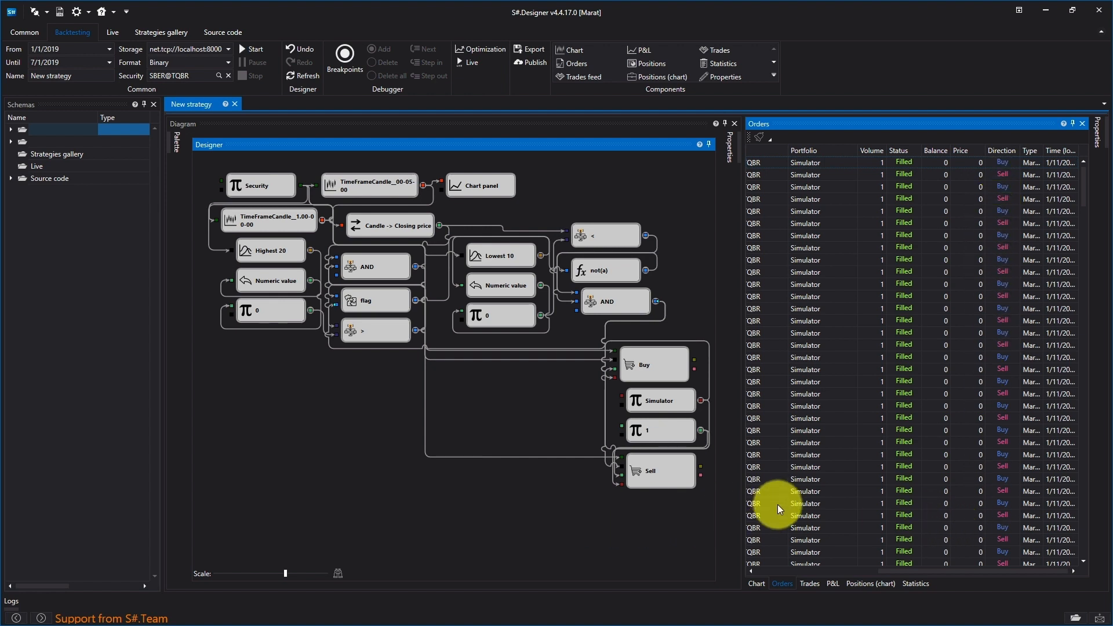
pyautogui.moveTo(742, 504); pyautogui.dragTo(809, 513)
pyautogui.scroll(-1, 709, 403)
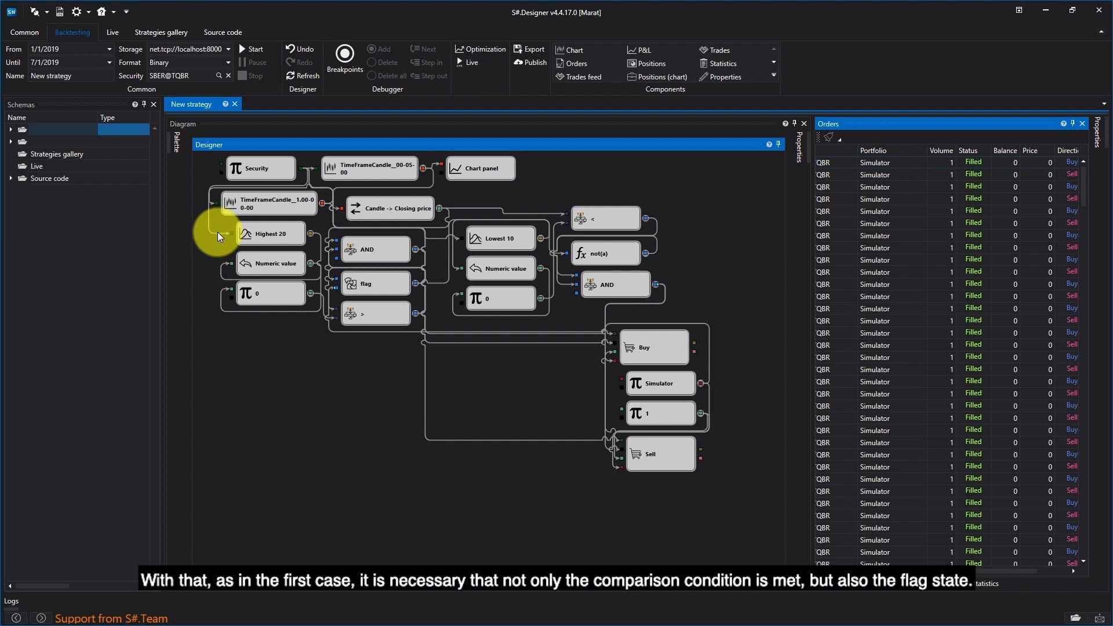
pyautogui.click(454, 315)
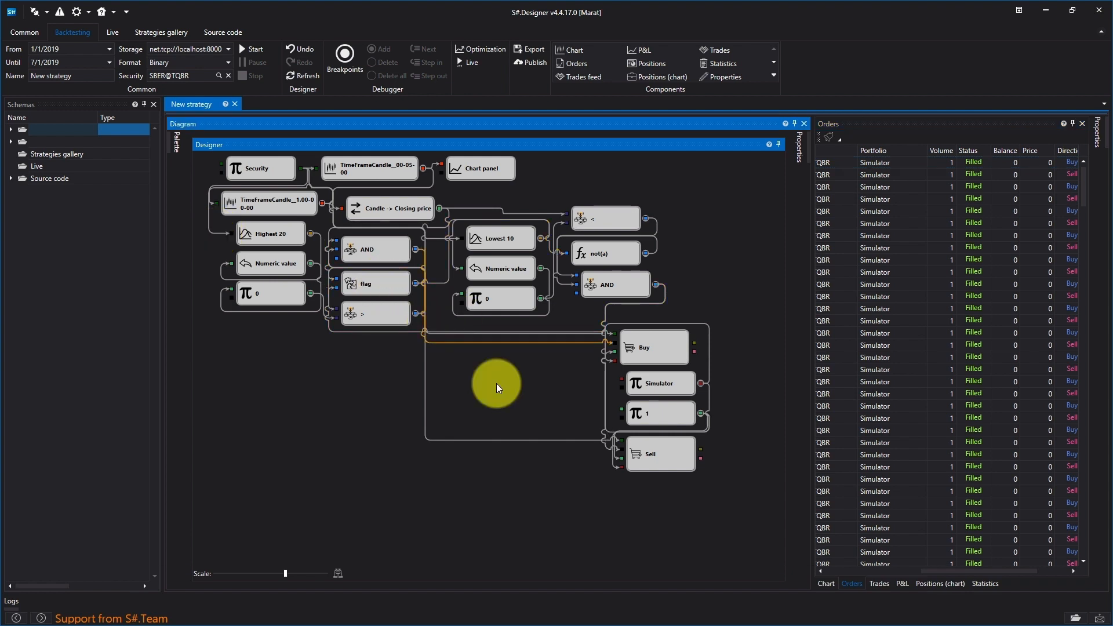
# Add an Indicator cube in the free area below the Highest 20 branch and set it to Lowest with period 20
pyautogui.moveTo(174, 145)
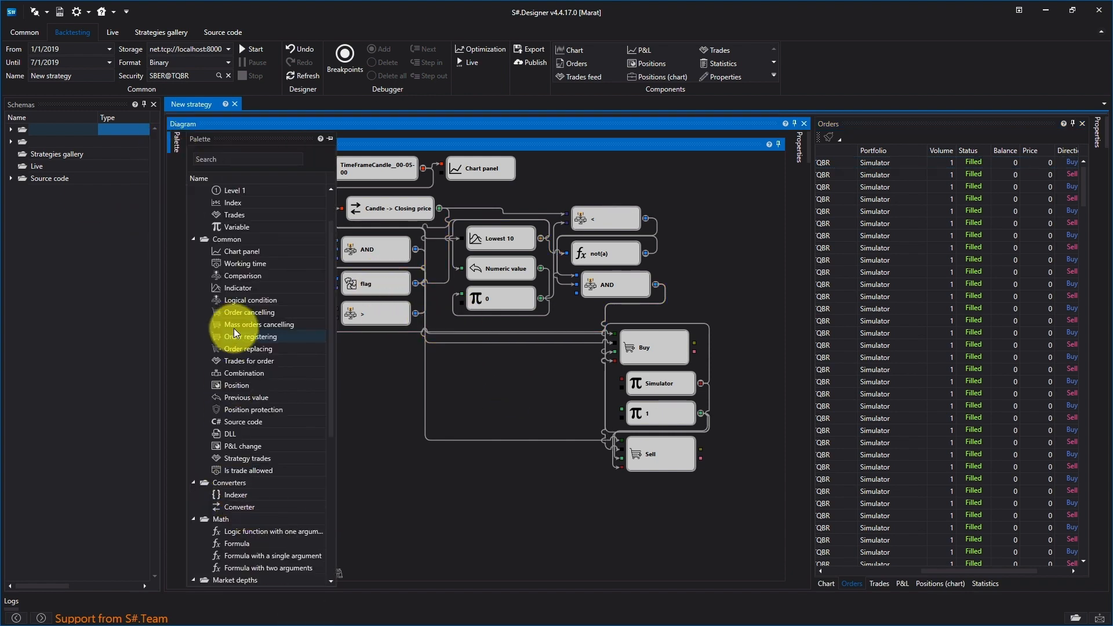
pyautogui.moveTo(236, 290); pyautogui.dragTo(248, 434)
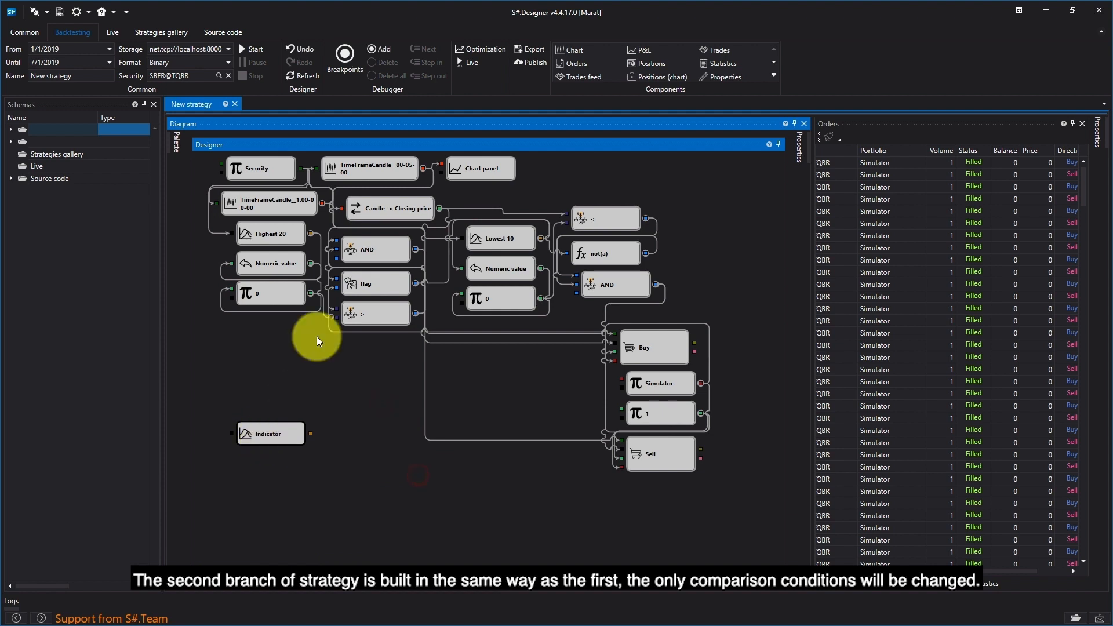
pyautogui.rightClick(290, 429)
pyautogui.click(333, 541)
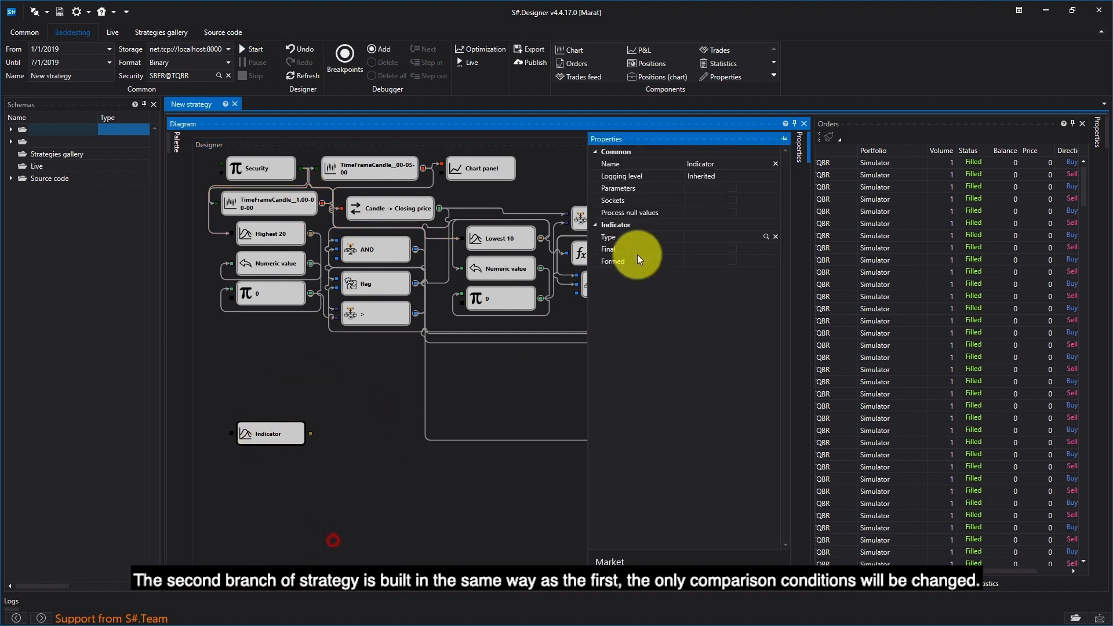
pyautogui.click(767, 238)
pyautogui.click(518, 224)
pyautogui.write('дщц')
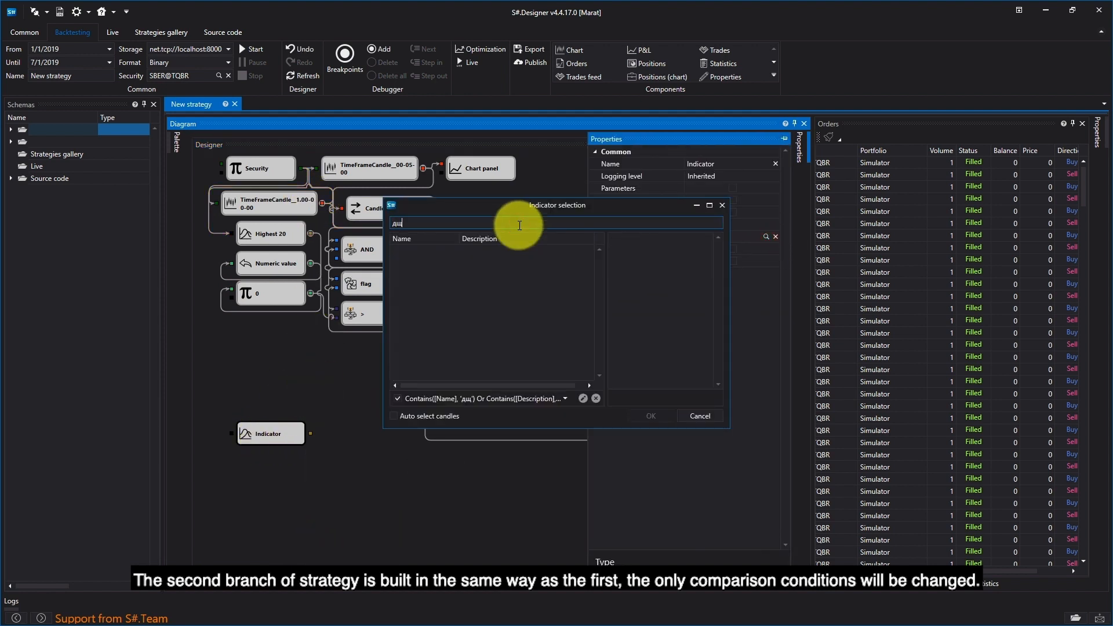
pyautogui.press('BackSpace')
pyautogui.press('BackSpace')
pyautogui.press('BackSpace')
pyautogui.write('lowest')
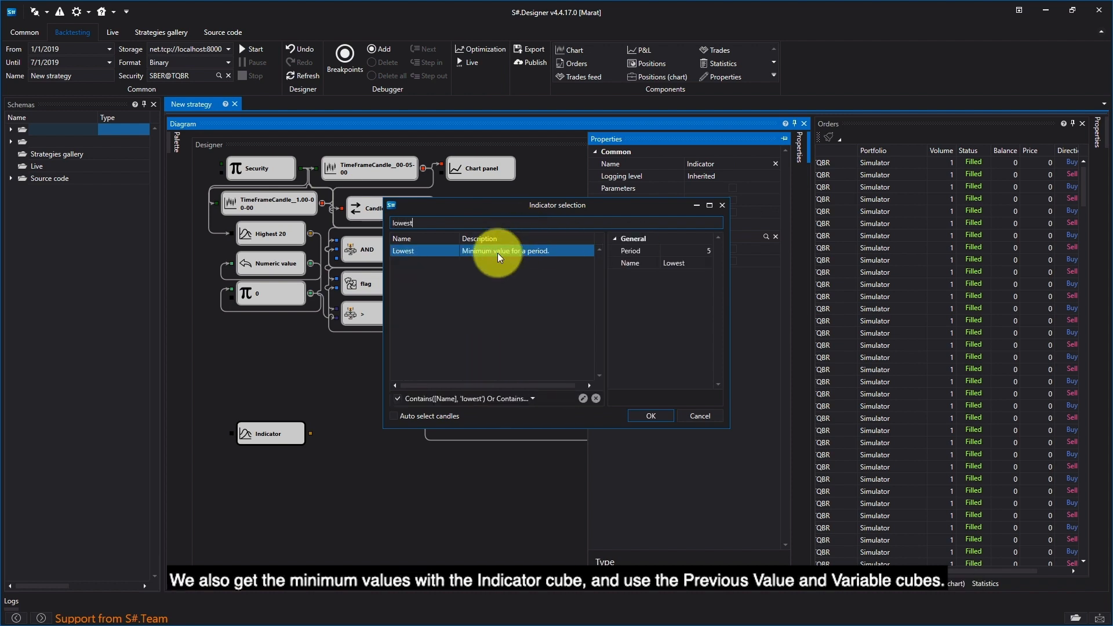
pyautogui.doubleClick(497, 251)
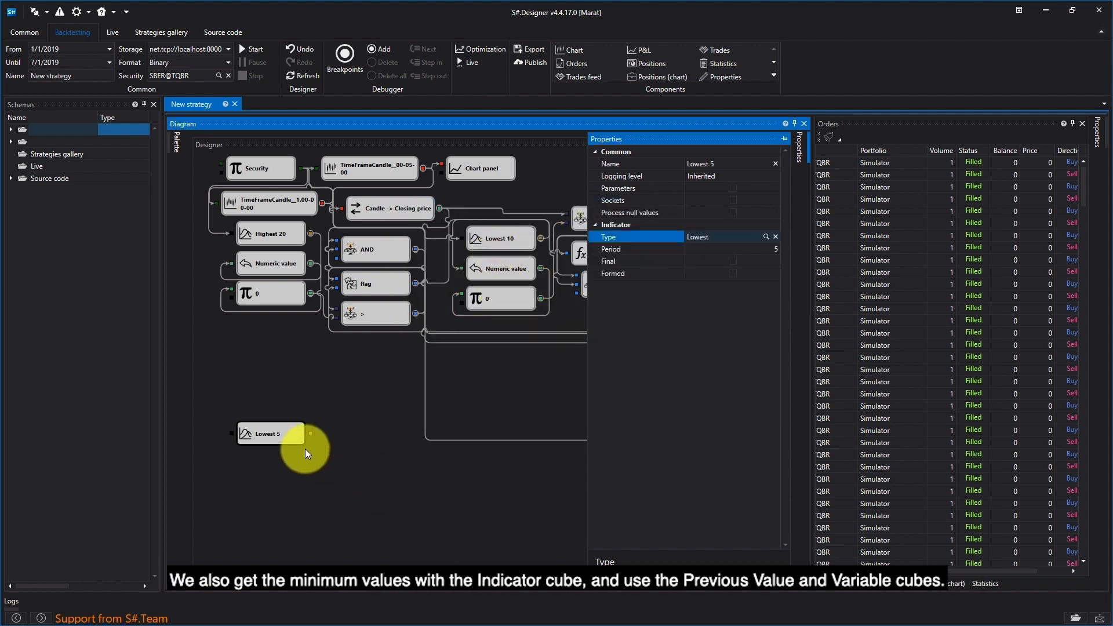
pyautogui.click(769, 248)
pyautogui.write('20')
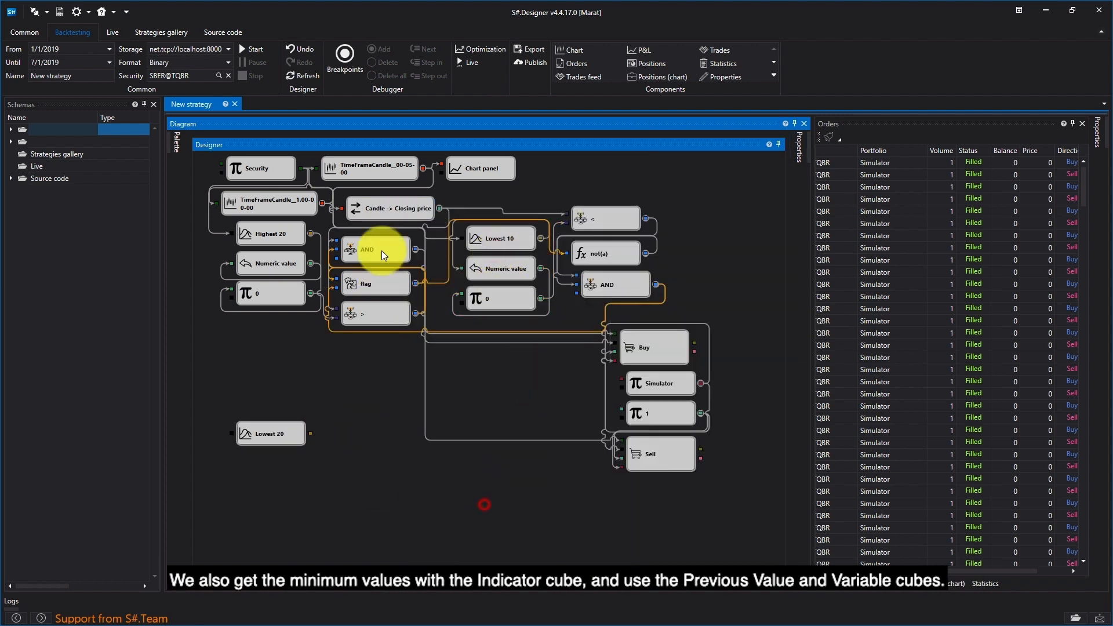
# Move the Lowest 20 cube slightly higher and connect its output to a new Previous value cube placed below it
pyautogui.moveTo(257, 440)
pyautogui.mouseDown()
pyautogui.moveTo(245, 399)
pyautogui.moveTo(380, 422)
pyautogui.moveTo(266, 443)
pyautogui.mouseUp()
pyautogui.moveTo(311, 409); pyautogui.dragTo(230, 438)
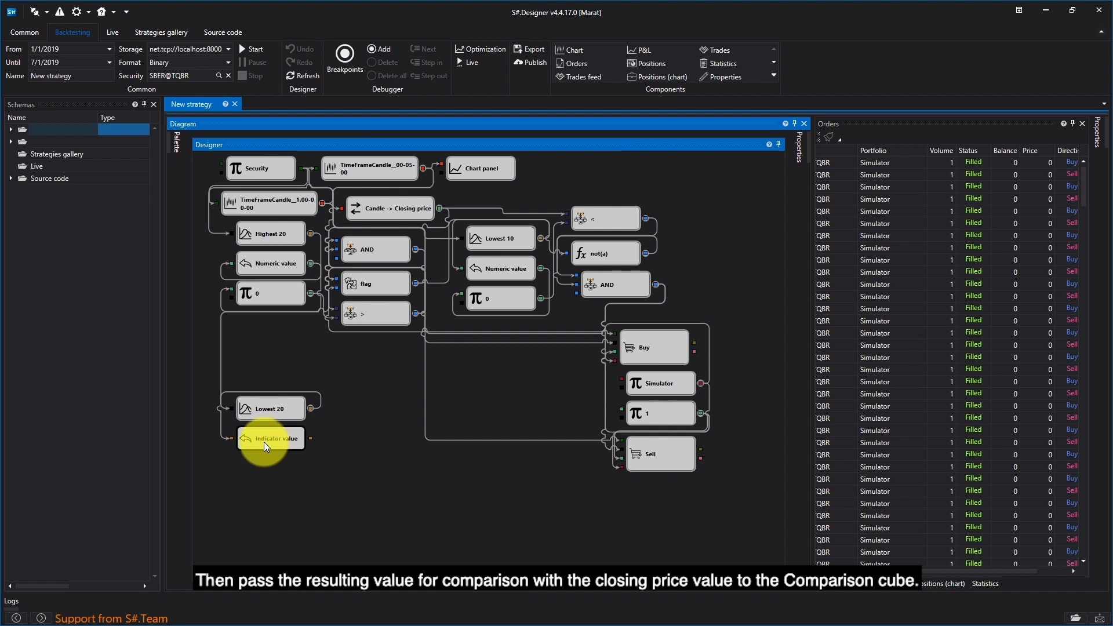
# Add a Variable cube below the Lowest 20 branch's Previous value cube and set the Previous value cube's data type to Numeric value
pyautogui.moveTo(176, 143)
pyautogui.moveTo(239, 227); pyautogui.dragTo(279, 474)
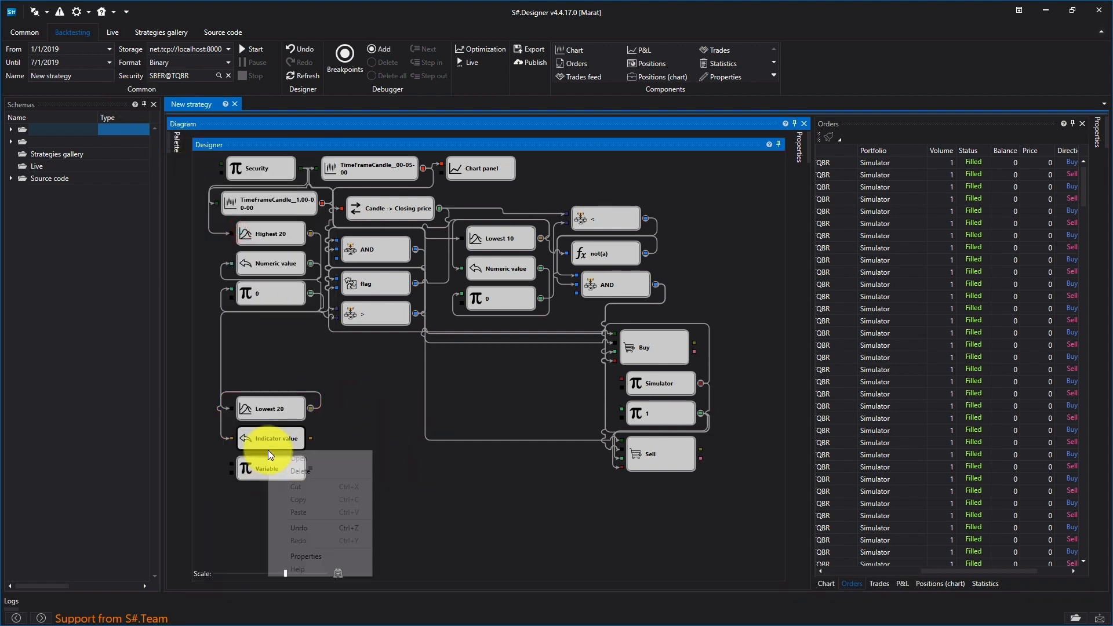
pyautogui.rightClick(268, 450)
pyautogui.click(321, 553)
pyautogui.click(777, 224)
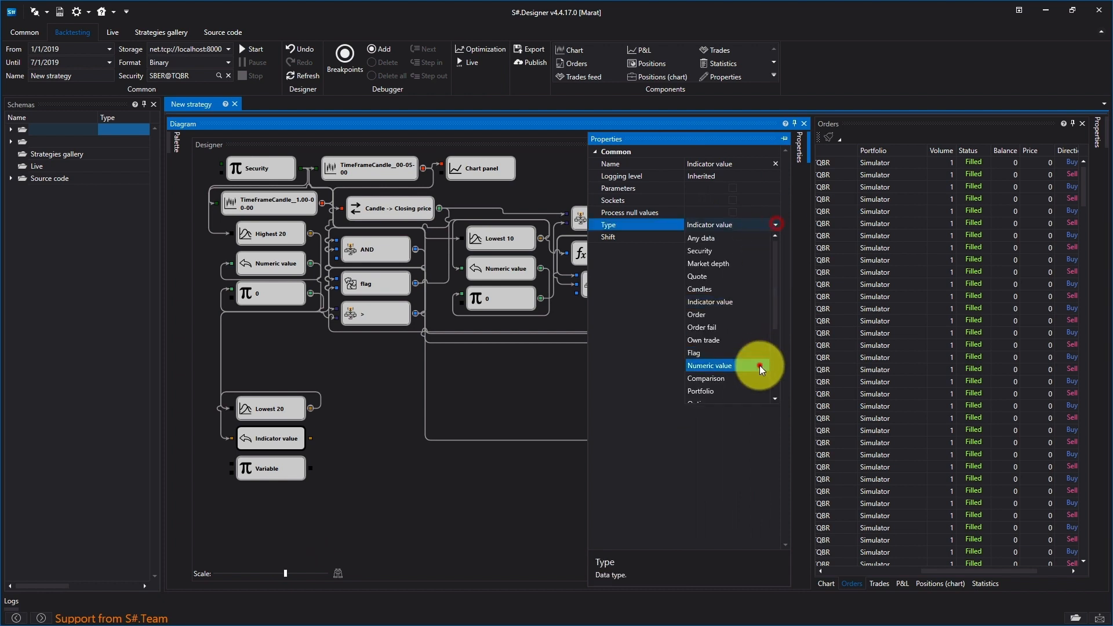
pyautogui.click(759, 365)
pyautogui.click(470, 466)
# Set the new Variable cube to type Numeric value with value 0 and feed it from the Previous value cube above it
pyautogui.rightClick(300, 469)
pyautogui.click(339, 569)
pyautogui.click(746, 235)
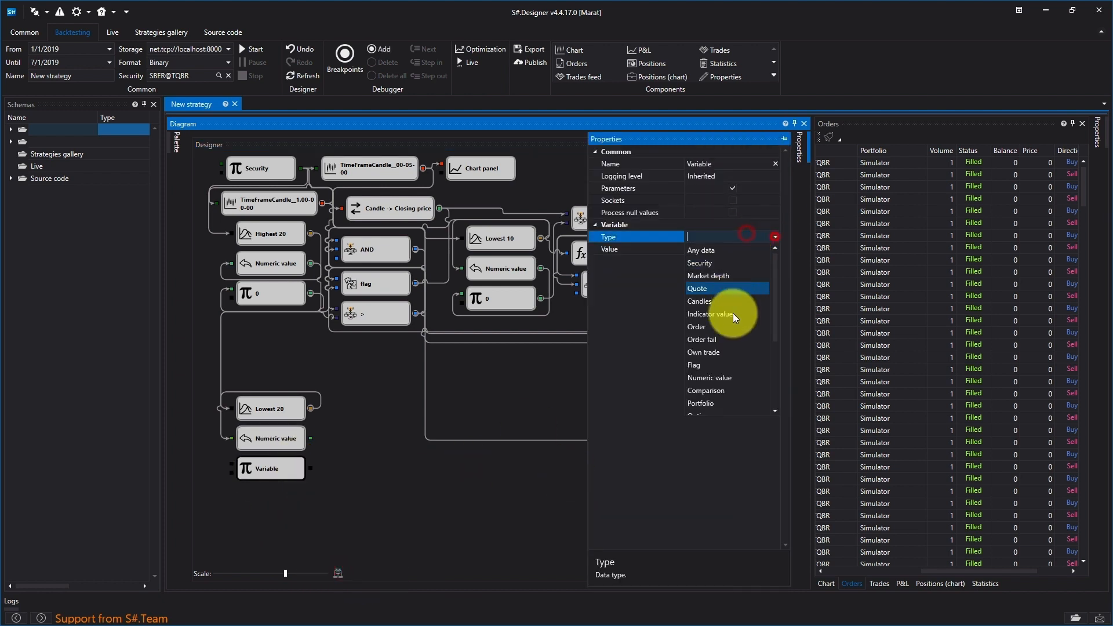
pyautogui.click(719, 365)
pyautogui.rightClick(300, 468)
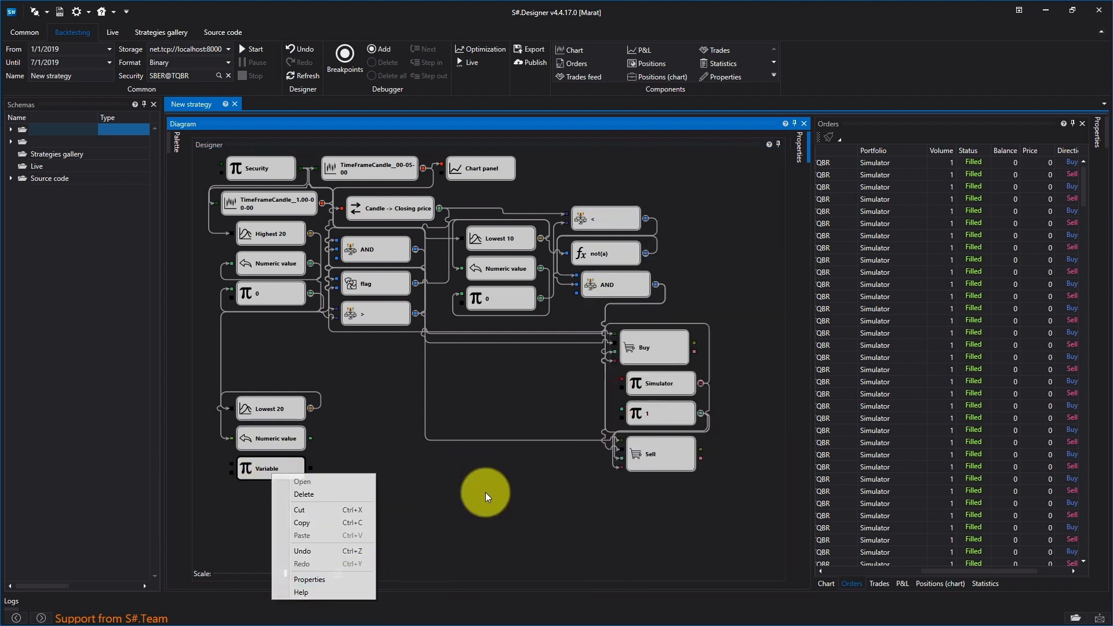
pyautogui.click(340, 569)
pyautogui.click(750, 237)
pyautogui.click(772, 239)
pyautogui.click(746, 378)
pyautogui.click(279, 551)
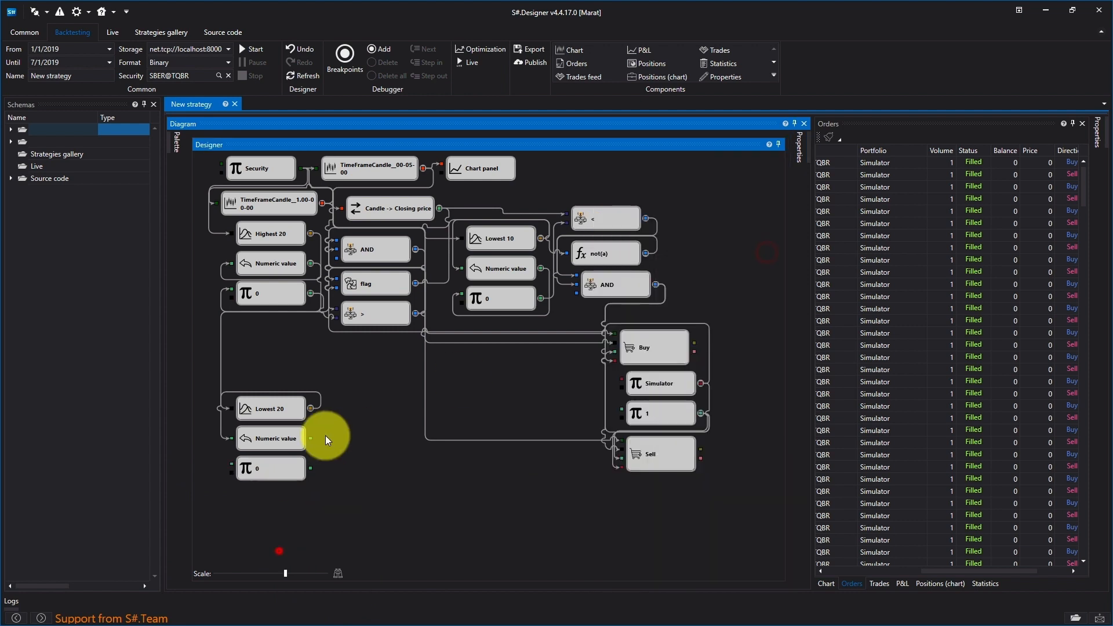
pyautogui.click(260, 469)
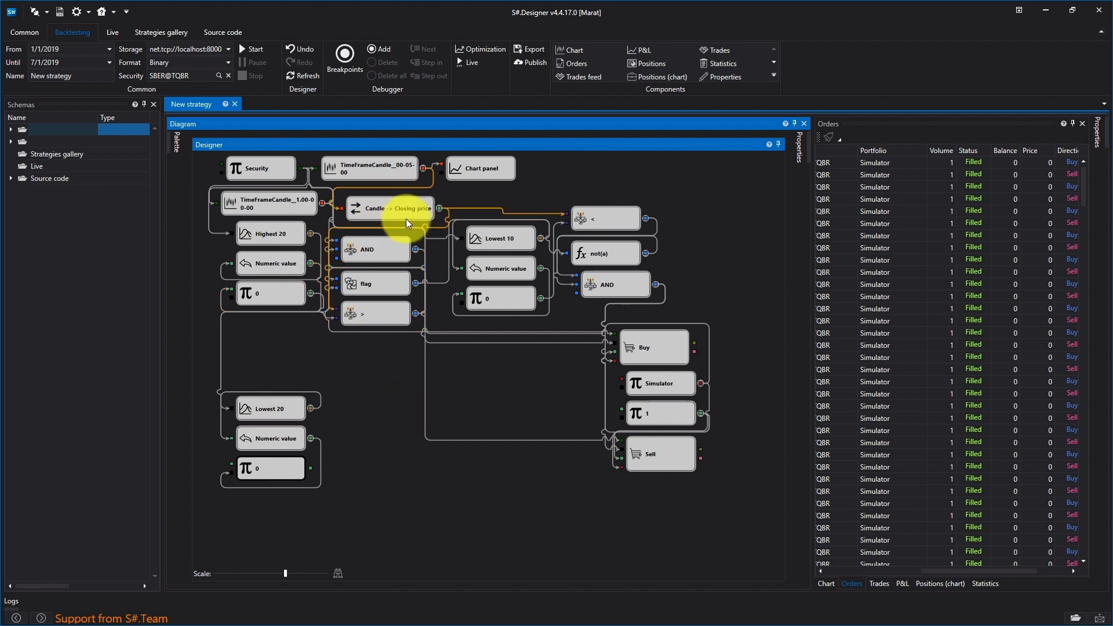
# Add a Comparison cube beside the Lowest 20 cube and feed it the closing price and the Lowest 20 branch's output
pyautogui.click(179, 154)
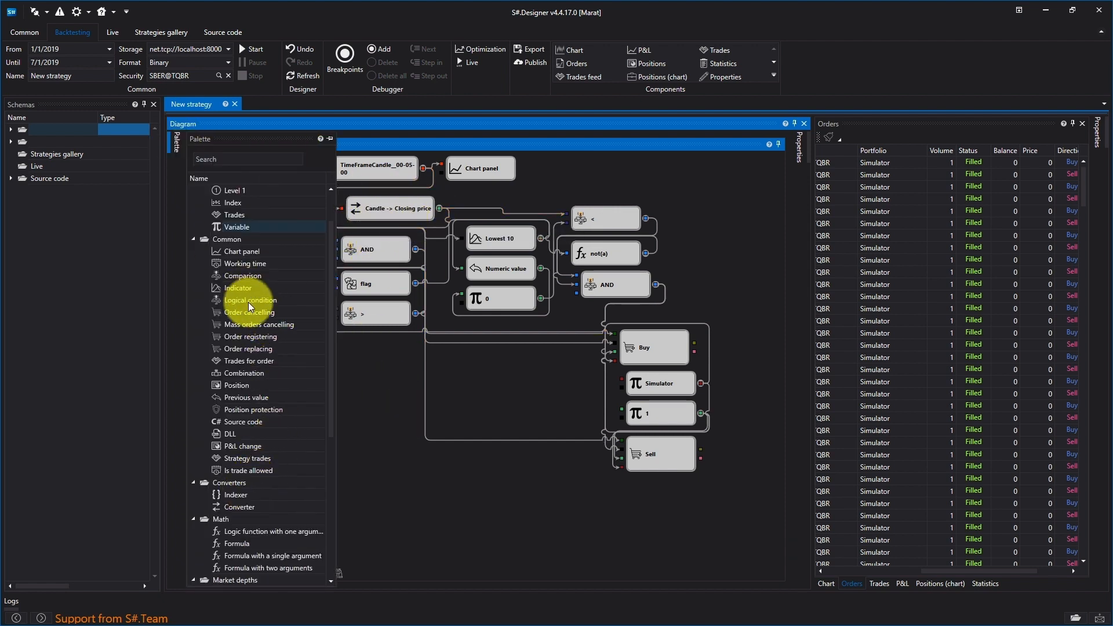
pyautogui.moveTo(235, 274); pyautogui.dragTo(361, 409)
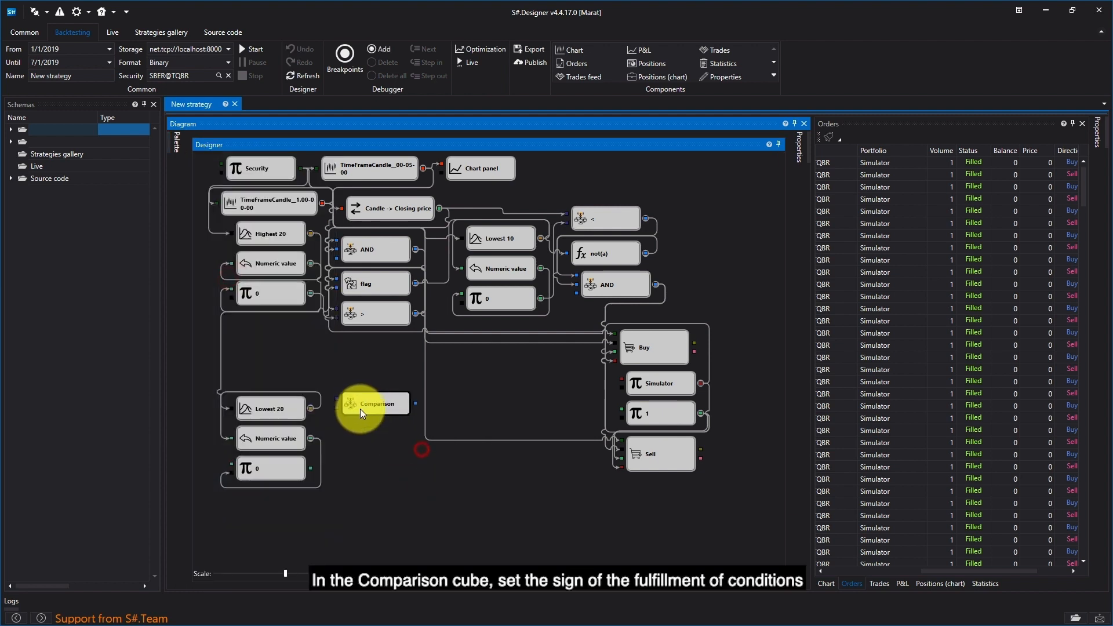
pyautogui.moveTo(311, 438); pyautogui.dragTo(336, 412)
pyautogui.moveTo(440, 209); pyautogui.dragTo(336, 404)
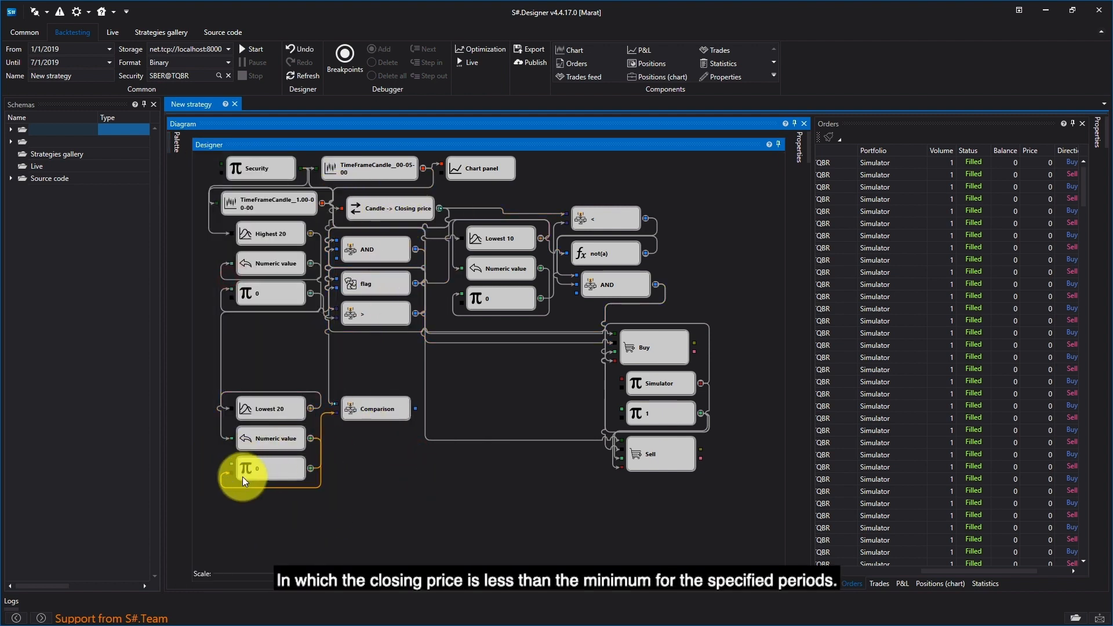
# Set the new Comparison cube's operator to less than (<)
pyautogui.rightClick(360, 411)
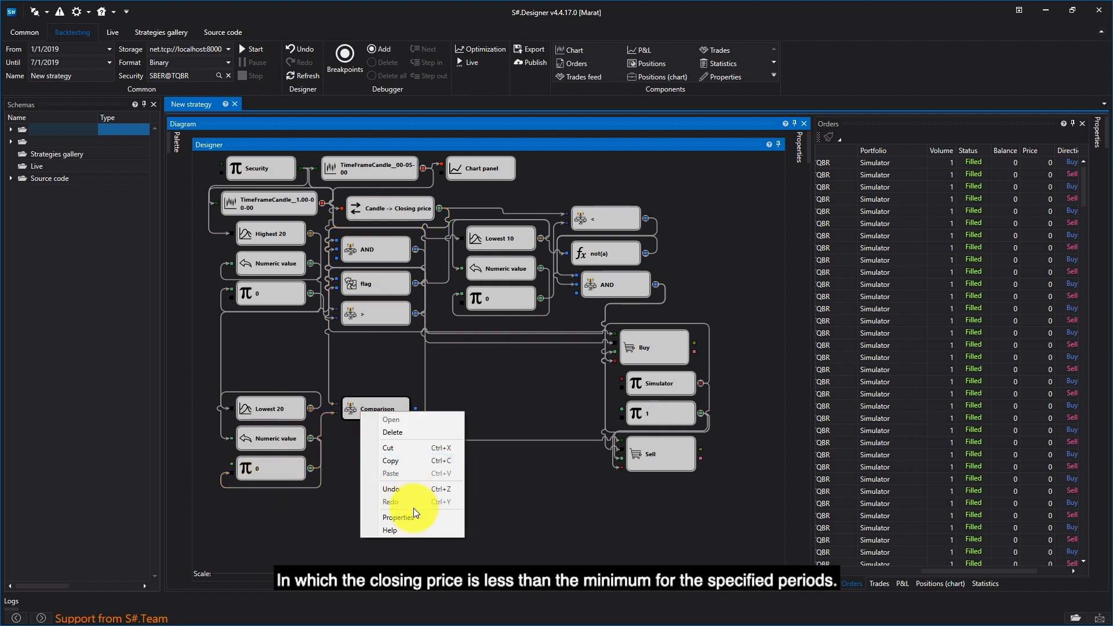
pyautogui.click(400, 517)
pyautogui.click(739, 249)
pyautogui.click(722, 312)
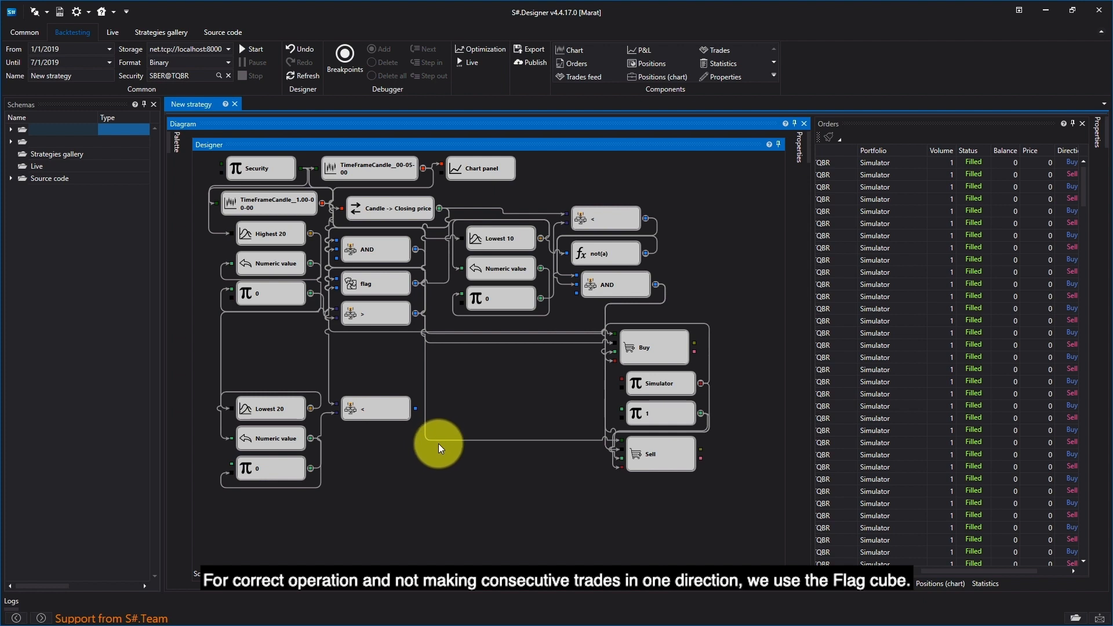
# Add a flag cube below the lower < comparison and feed it from that comparison's output
pyautogui.click(177, 144)
pyautogui.scroll(-10, 252, 556)
pyautogui.moveTo(234, 532); pyautogui.dragTo(381, 439)
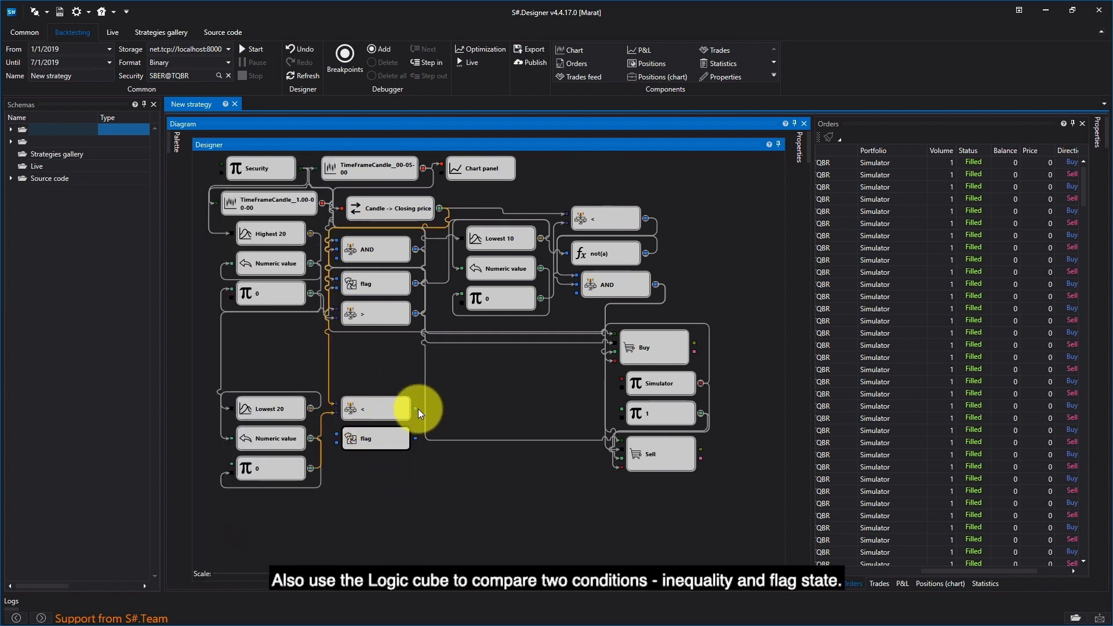
pyautogui.moveTo(415, 408); pyautogui.dragTo(337, 433)
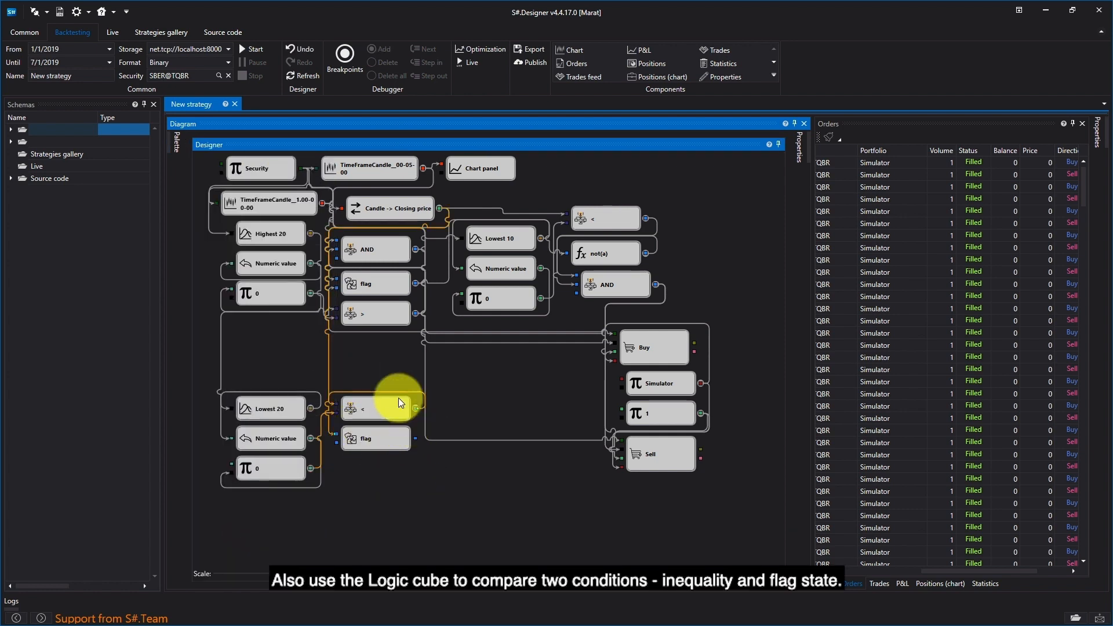
# Add a Logical condition cube below the lower flag cube and connect the < comparison and flag outputs to its inputs
pyautogui.click(177, 143)
pyautogui.scroll(8, 256, 348)
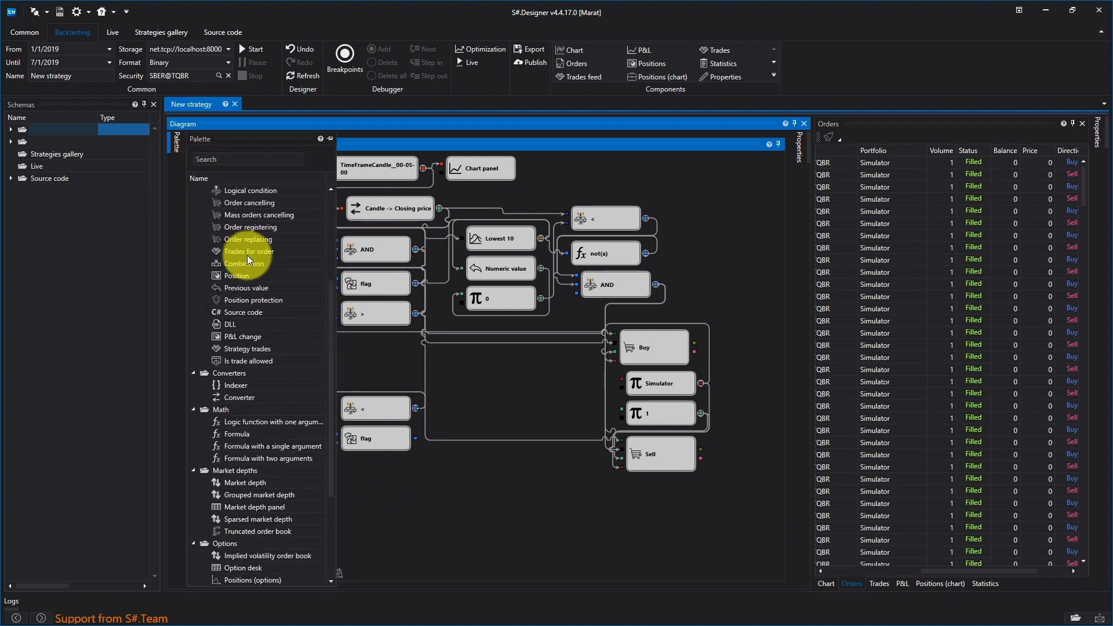
pyautogui.click(238, 237)
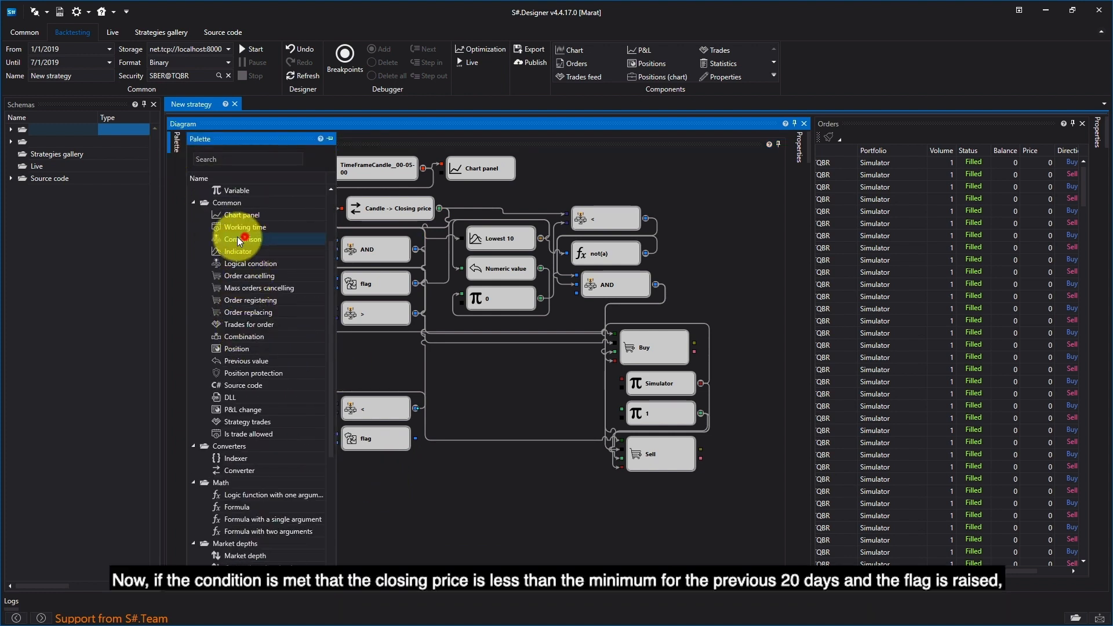
pyautogui.moveTo(236, 269); pyautogui.dragTo(396, 462)
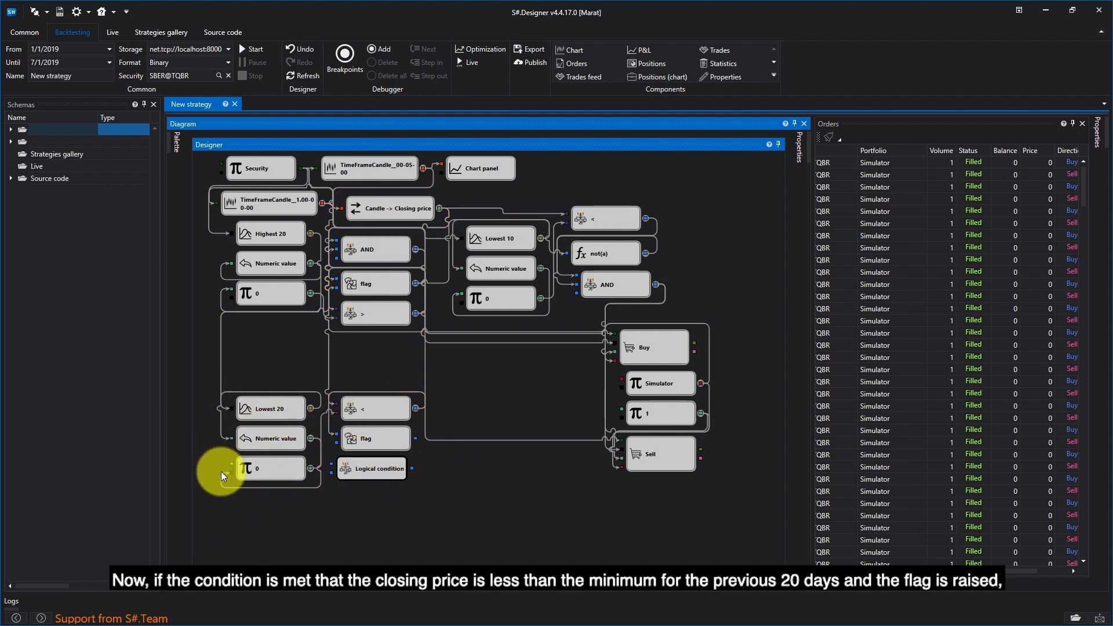
pyautogui.moveTo(349, 473); pyautogui.dragTo(359, 472)
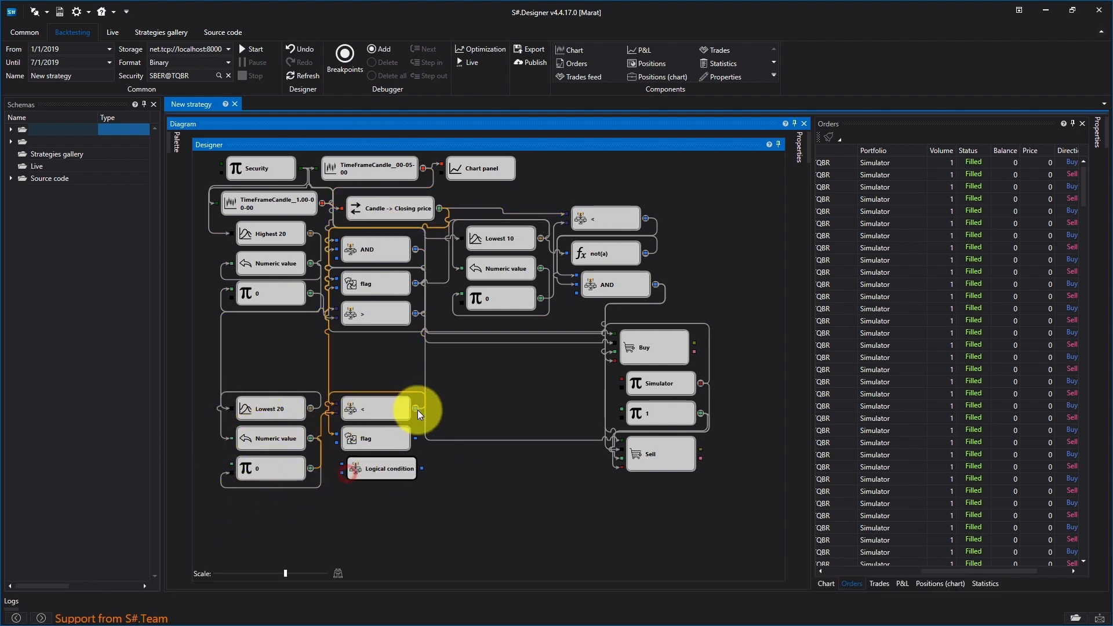
pyautogui.moveTo(415, 408); pyautogui.dragTo(343, 464)
pyautogui.moveTo(416, 438); pyautogui.dragTo(342, 474)
# Set the Logical condition cube's operator to AND and connect its output to the Sell order cube
pyautogui.click(371, 468)
pyautogui.rightClick(377, 472)
pyautogui.click(429, 573)
pyautogui.click(749, 235)
pyautogui.click(704, 246)
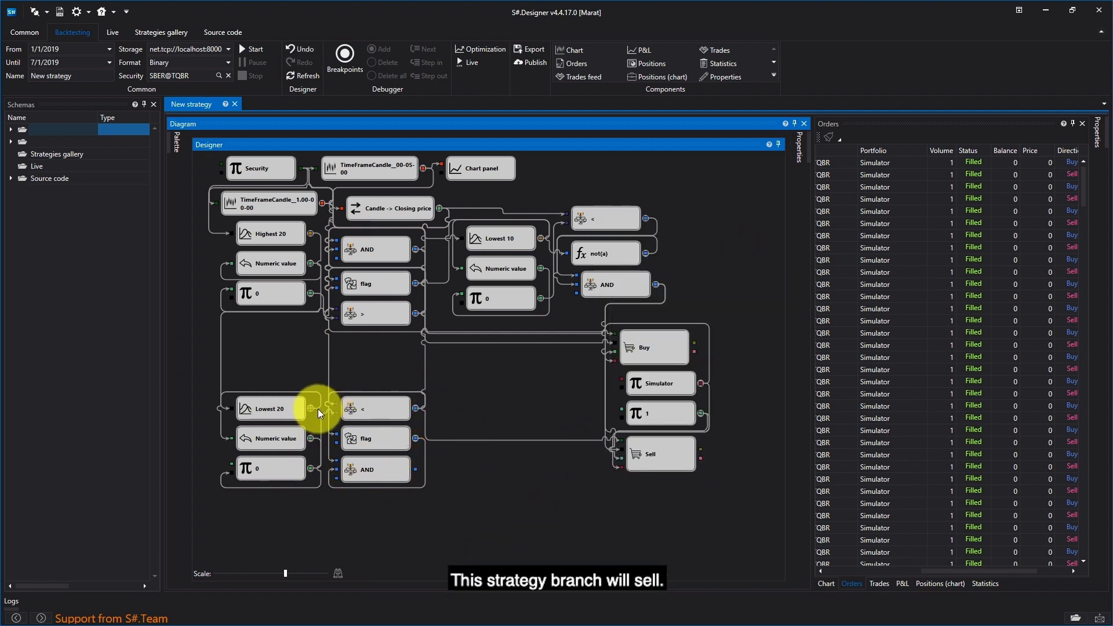
pyautogui.moveTo(416, 470); pyautogui.dragTo(614, 450)
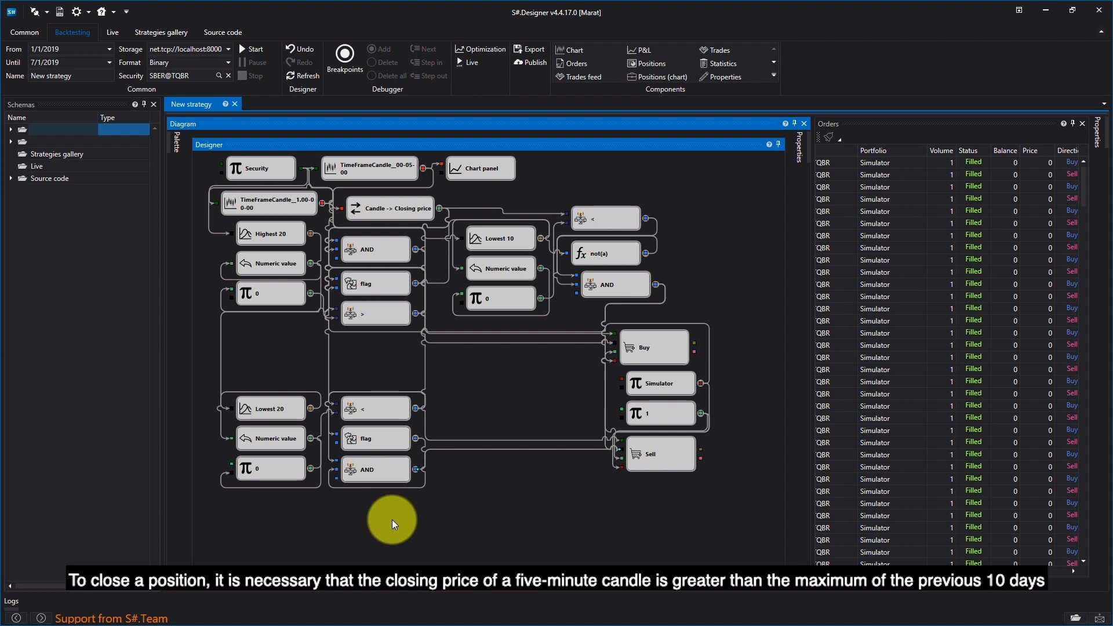
# Add an Indicator cube beside the lower < branch, set it to Highest with period 10, and feed it from the daily candles cube
pyautogui.click(177, 142)
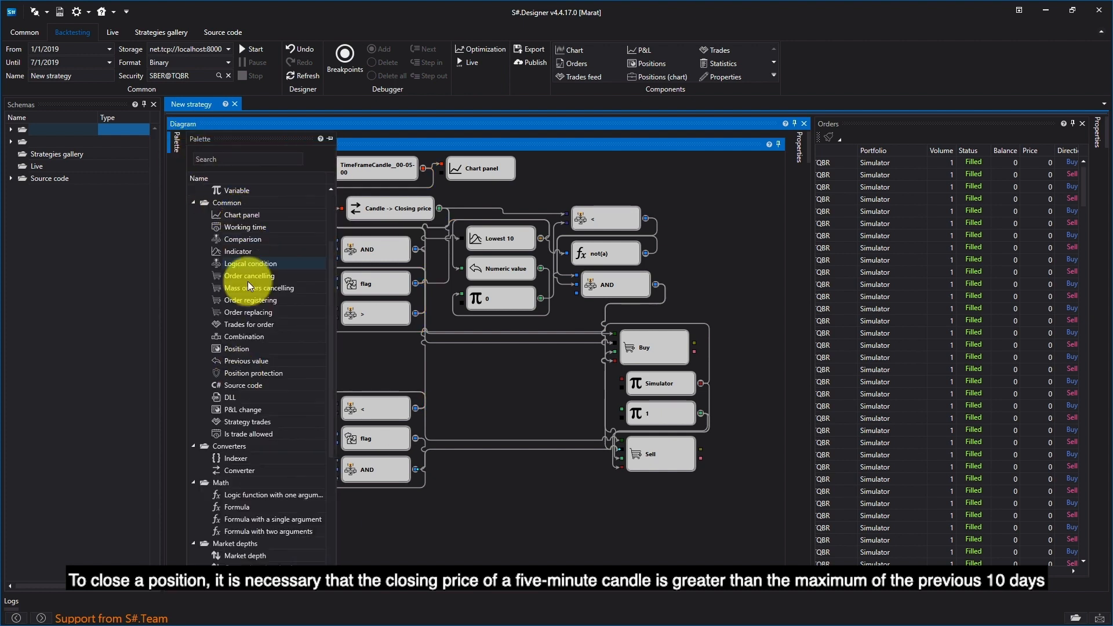
pyautogui.moveTo(225, 252); pyautogui.dragTo(450, 386)
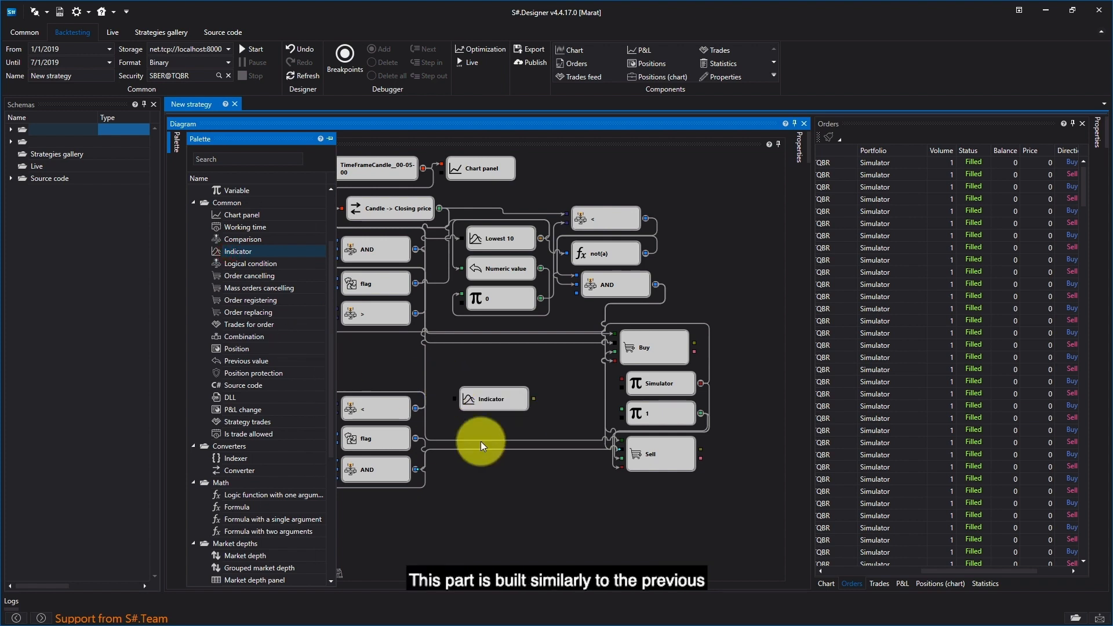
pyautogui.rightClick(493, 398)
pyautogui.click(554, 482)
pyautogui.click(766, 236)
pyautogui.click(503, 223)
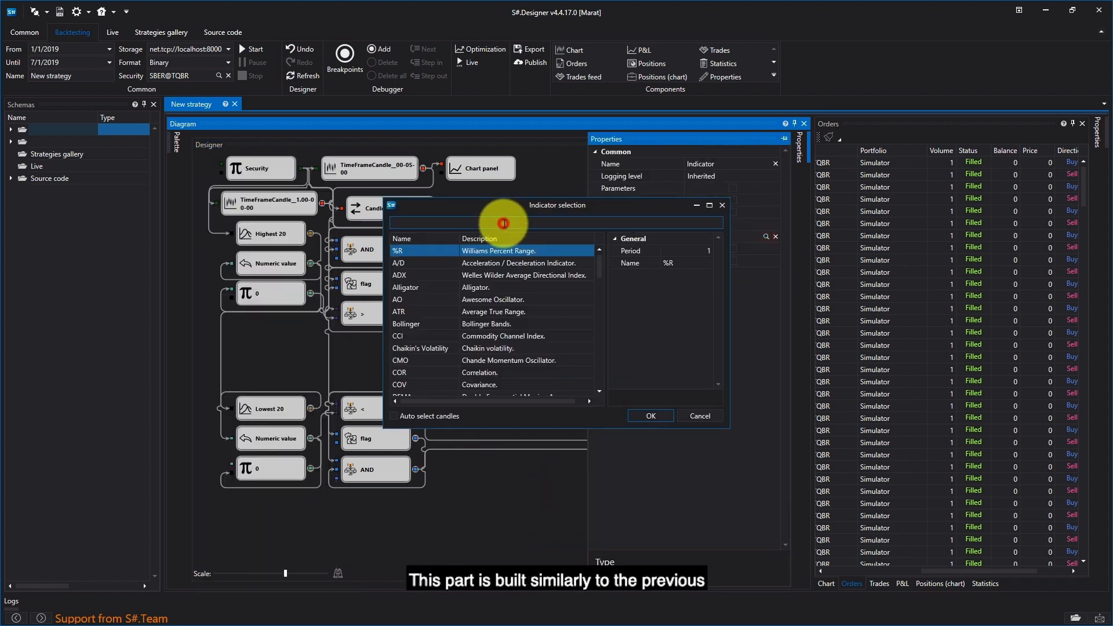
pyautogui.write('high')
pyautogui.doubleClick(556, 255)
pyautogui.click(762, 250)
pyautogui.write('10')
pyautogui.moveTo(323, 203); pyautogui.dragTo(516, 400)
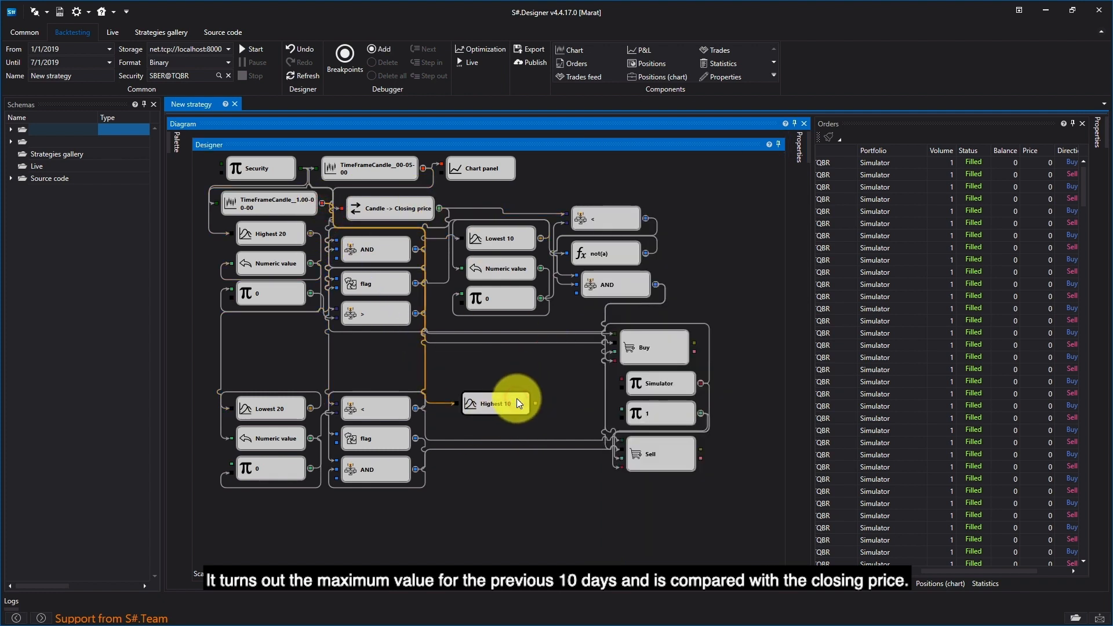
# Add Previous value and Variable cubes below the Highest 10 cube and connect Highest 10 to the Previous value cube
pyautogui.click(177, 142)
pyautogui.moveTo(235, 360); pyautogui.dragTo(447, 405)
pyautogui.moveTo(238, 191); pyautogui.dragTo(486, 467)
pyautogui.click(490, 431)
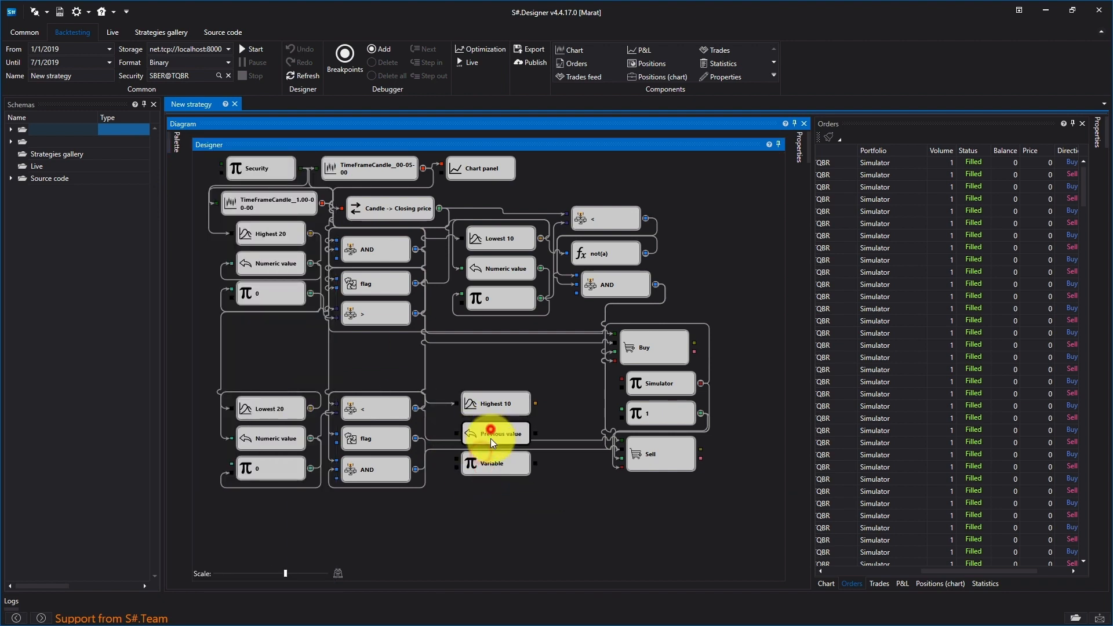
pyautogui.moveTo(536, 403); pyautogui.dragTo(456, 433)
# Set the Highest 10 branch's Previous value cube to type Numeric value and connect its output to the Variable cube below
pyautogui.rightClick(486, 429)
pyautogui.click(541, 538)
pyautogui.click(758, 231)
pyautogui.click(745, 371)
pyautogui.click(528, 507)
pyautogui.moveTo(536, 434); pyautogui.dragTo(520, 464)
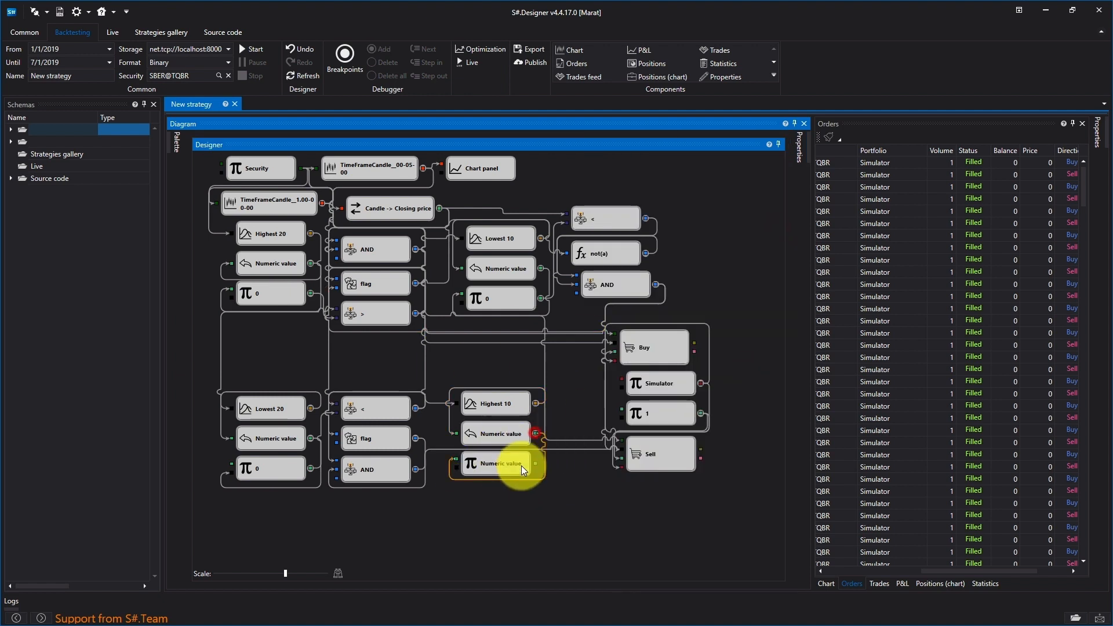
# Set the value of the Variable cube in the Highest 10 branch to 0
pyautogui.rightClick(521, 465)
pyautogui.click(551, 554)
pyautogui.click(753, 249)
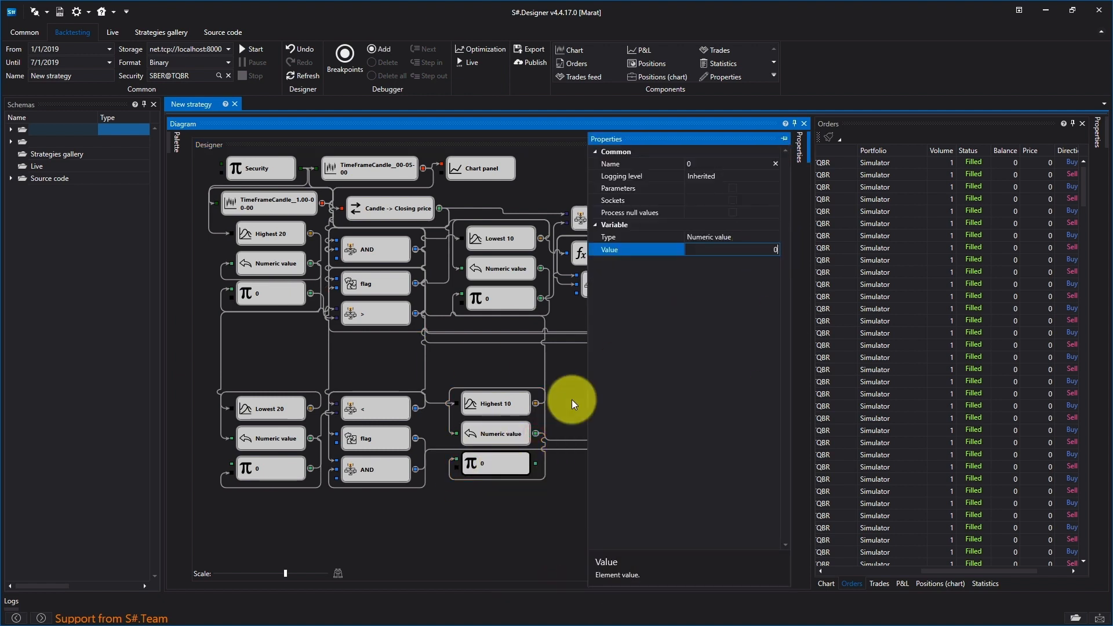
pyautogui.click(503, 554)
# Shift the order cubes aside and add a Comparison cube beside Highest 10, fed by the closing price and the branch's 0 variable
pyautogui.moveTo(752, 321); pyautogui.dragTo(598, 490)
pyautogui.moveTo(659, 347); pyautogui.dragTo(716, 347)
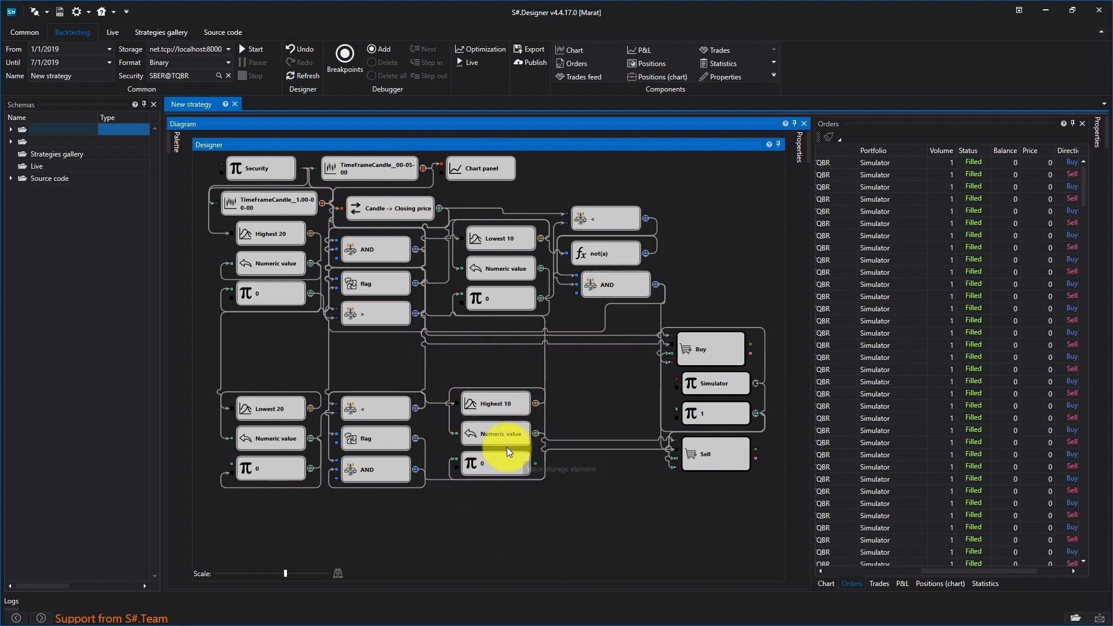
pyautogui.moveTo(176, 145)
pyautogui.moveTo(251, 263); pyautogui.dragTo(585, 392)
pyautogui.moveTo(439, 209); pyautogui.dragTo(561, 395)
pyautogui.moveTo(535, 464); pyautogui.dragTo(561, 401)
# Set the Comparison cube beside Highest 10 to the greater than (>) operator and adjust its position slightly
pyautogui.rightClick(594, 398)
pyautogui.click(649, 501)
pyautogui.click(696, 249)
pyautogui.click(732, 277)
pyautogui.moveTo(604, 399); pyautogui.dragTo(600, 399)
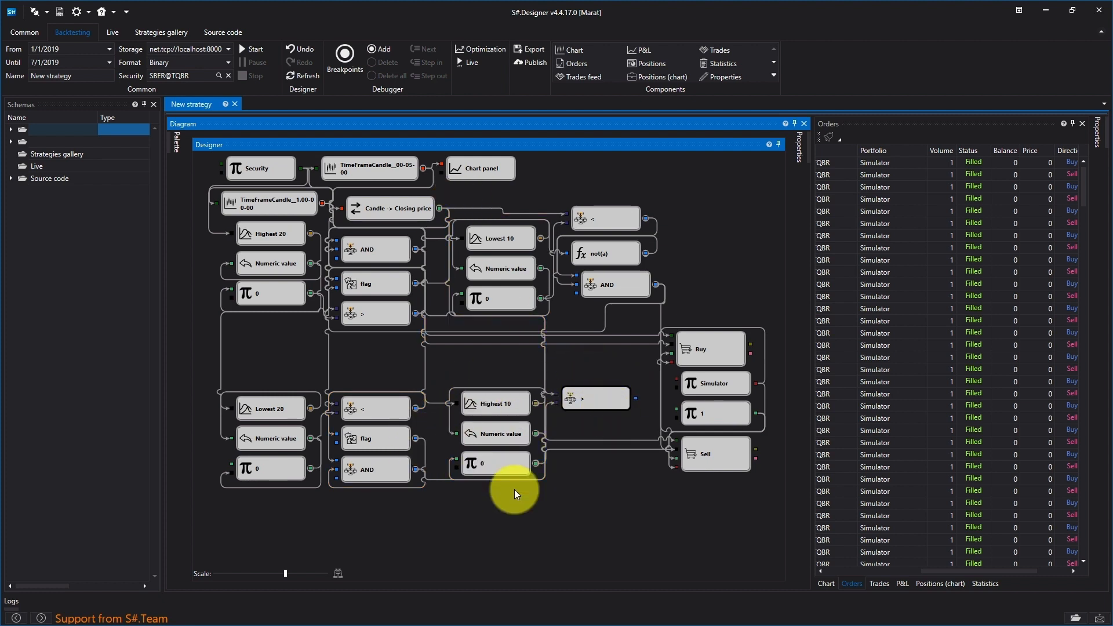
# Add a Logical condition cube and, above it, a one-argument logic function cube fed by the lower flag's output
pyautogui.click(177, 142)
pyautogui.moveTo(245, 265); pyautogui.dragTo(607, 475)
pyautogui.click(177, 142)
pyautogui.moveTo(268, 497); pyautogui.dragTo(572, 437)
pyautogui.moveTo(413, 438); pyautogui.dragTo(552, 433)
# Set the one-argument logic function to not(a) and align the cube under the > comparison
pyautogui.rightClick(617, 433)
pyautogui.click(643, 536)
pyautogui.click(759, 237)
pyautogui.click(756, 252)
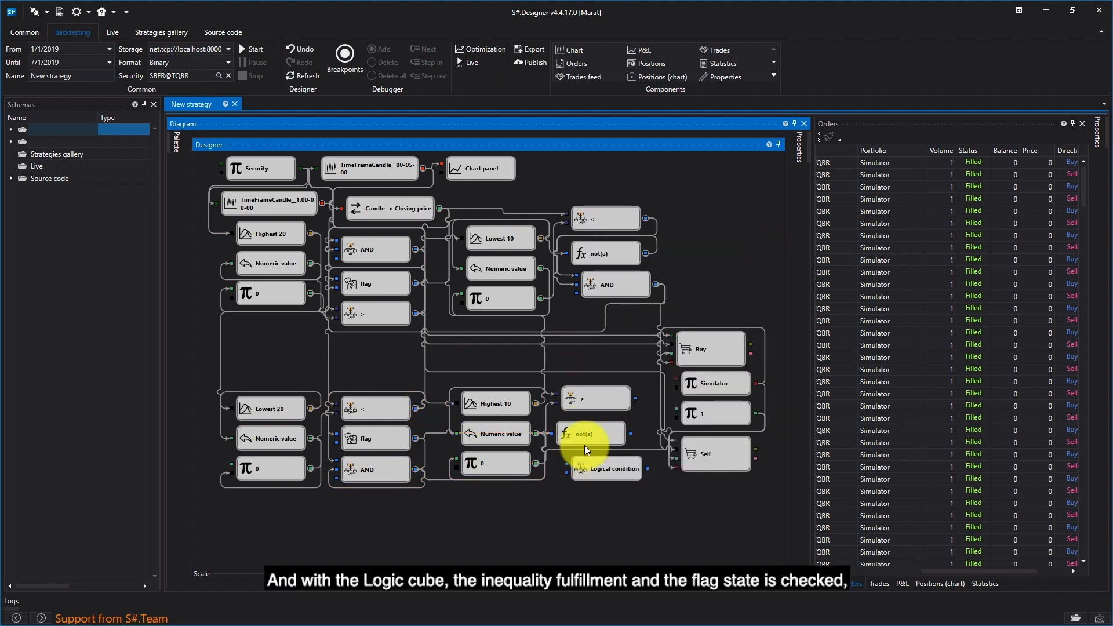
pyautogui.moveTo(587, 430); pyautogui.dragTo(593, 427)
# Connect the not(a) and > outputs to the Logical condition cube and set its operator to AND
pyautogui.click(603, 470)
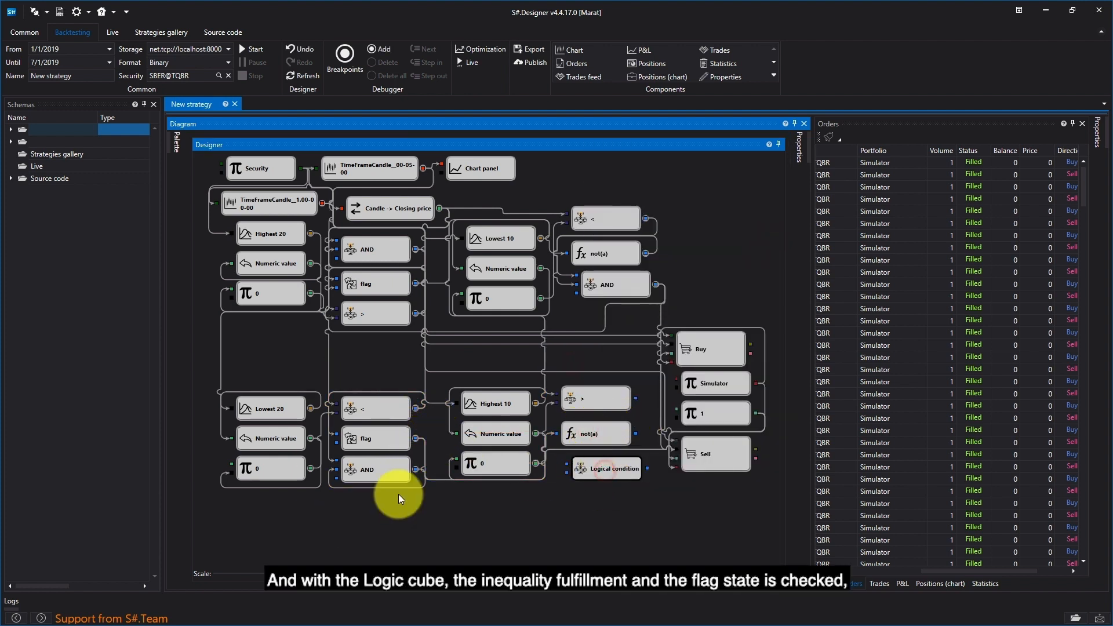
pyautogui.moveTo(636, 433); pyautogui.dragTo(566, 464)
pyautogui.moveTo(636, 398); pyautogui.dragTo(584, 482)
pyautogui.rightClick(585, 482)
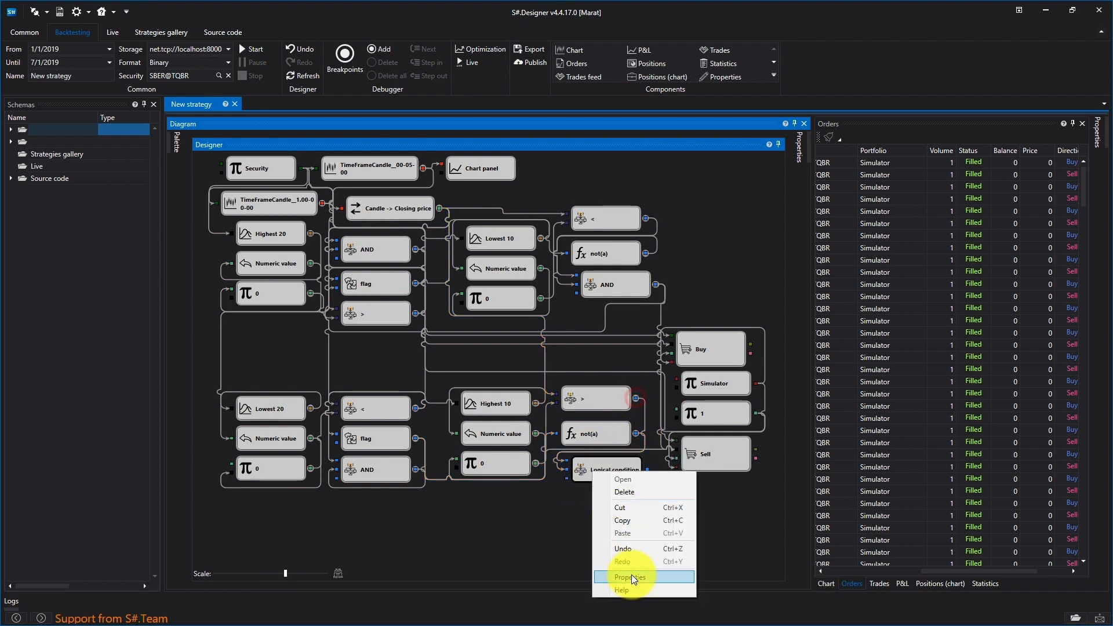
pyautogui.click(631, 573)
pyautogui.click(756, 236)
pyautogui.click(699, 250)
pyautogui.click(546, 513)
# Place the AND cube above the > and not(a) cubes and connect its output to the Buy cube and the lower flag's second input
pyautogui.moveTo(603, 463); pyautogui.dragTo(594, 489)
pyautogui.moveTo(593, 436); pyautogui.dragTo(594, 456)
pyautogui.moveTo(592, 400); pyautogui.dragTo(593, 424)
pyautogui.moveTo(597, 490); pyautogui.dragTo(667, 357)
pyautogui.click(649, 372)
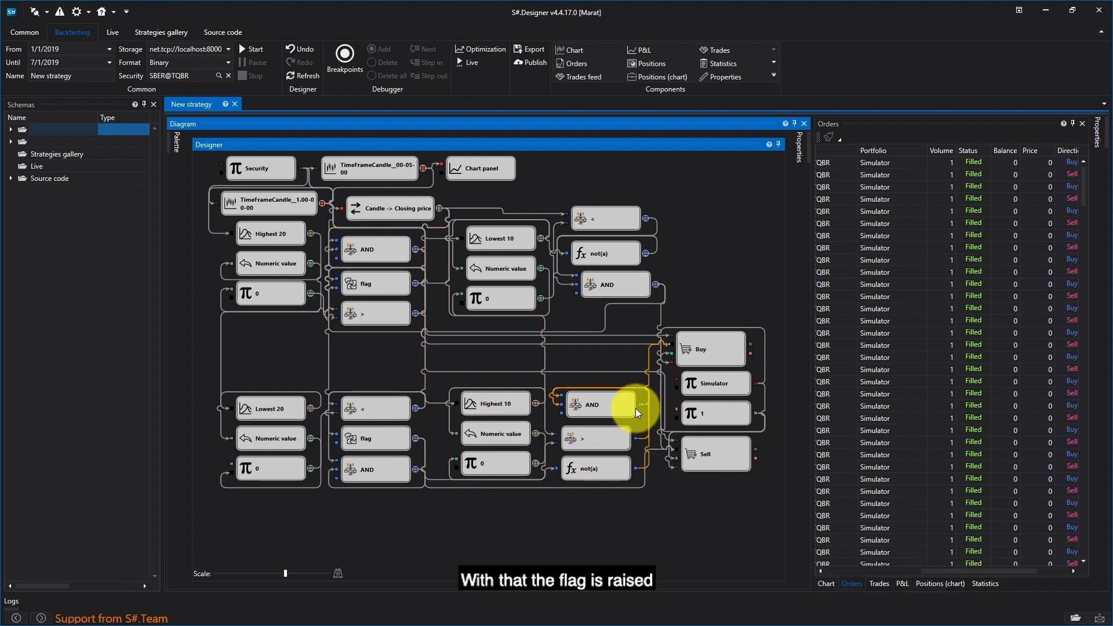
pyautogui.moveTo(640, 404); pyautogui.dragTo(336, 443)
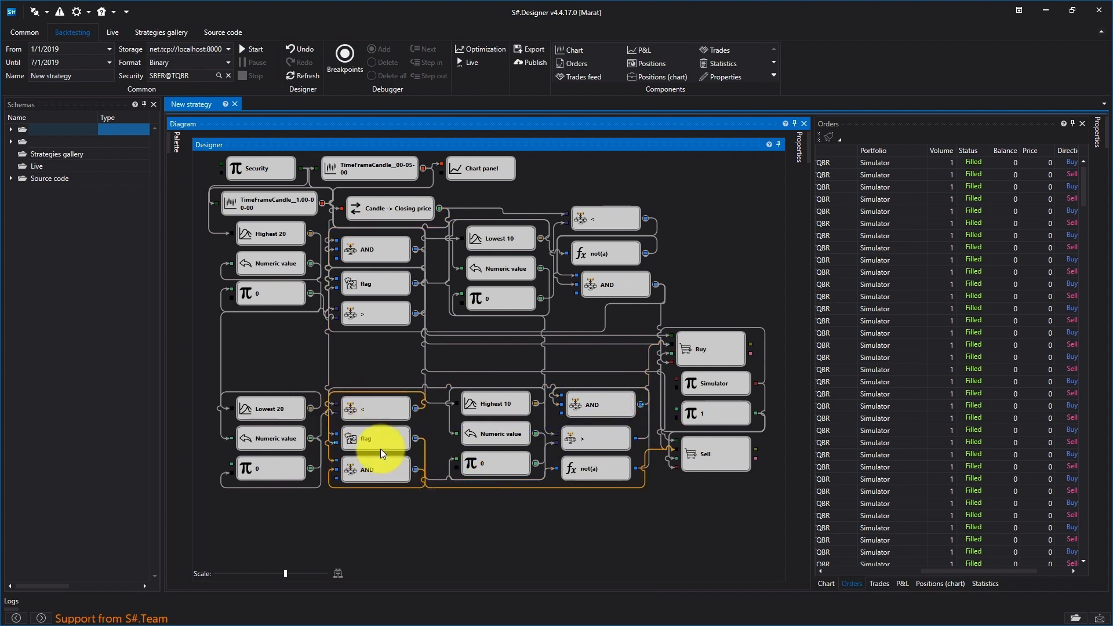
# Move the whole Lowest 20 branch lower and add a flag cube in the gap between the two branches
pyautogui.moveTo(207, 383); pyautogui.dragTo(642, 500)
pyautogui.moveTo(263, 477); pyautogui.dragTo(275, 546)
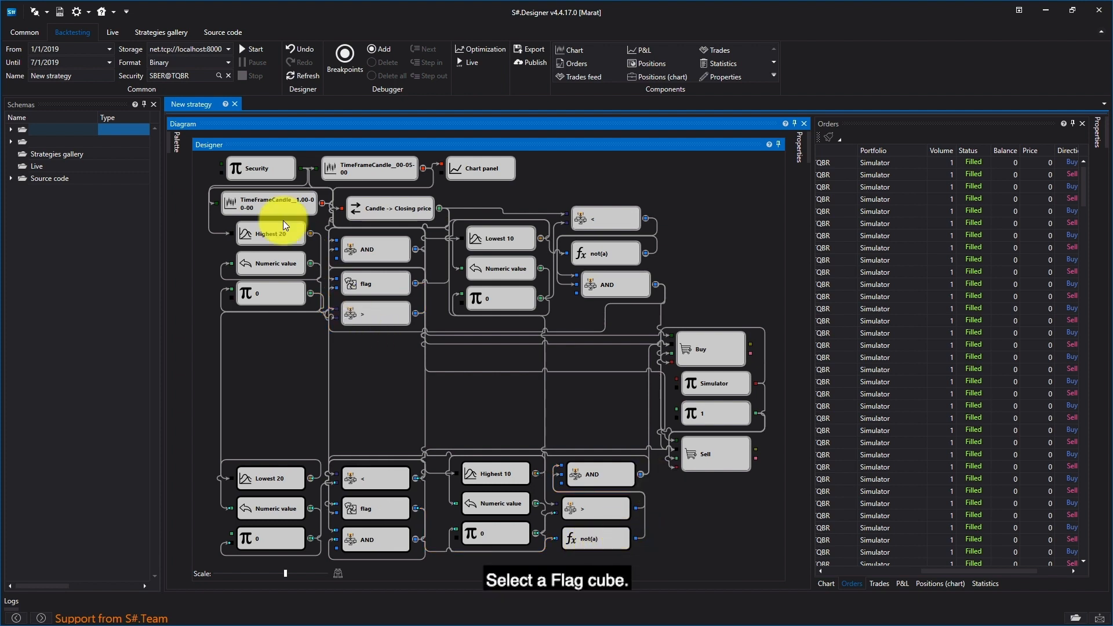
pyautogui.click(176, 142)
pyautogui.scroll(-6, 249, 489)
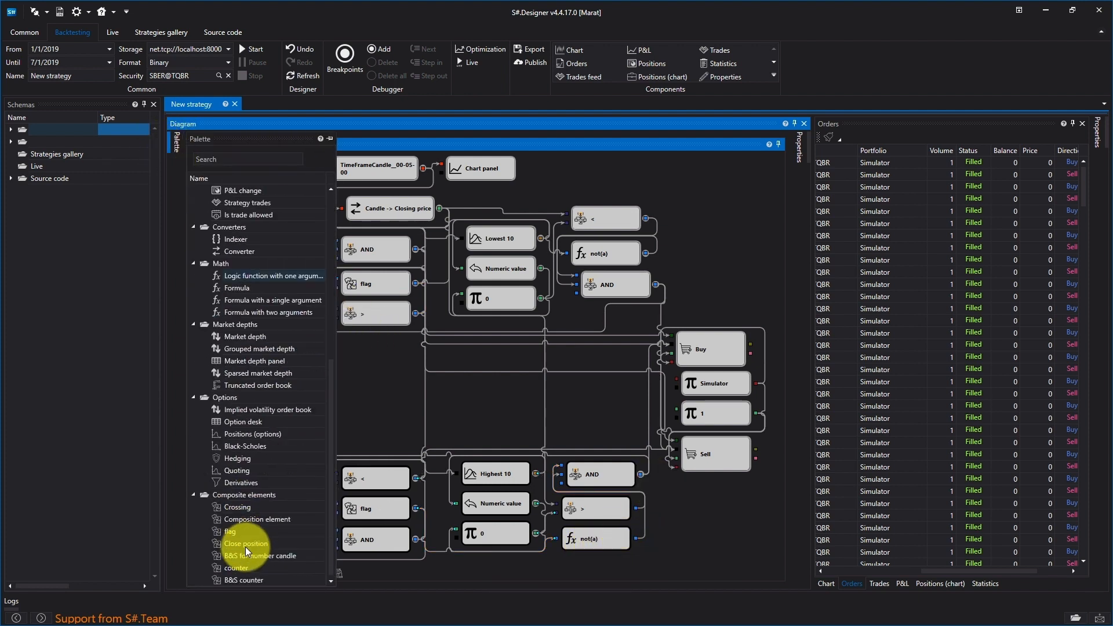
pyautogui.click(228, 531)
pyautogui.moveTo(228, 531); pyautogui.dragTo(266, 376)
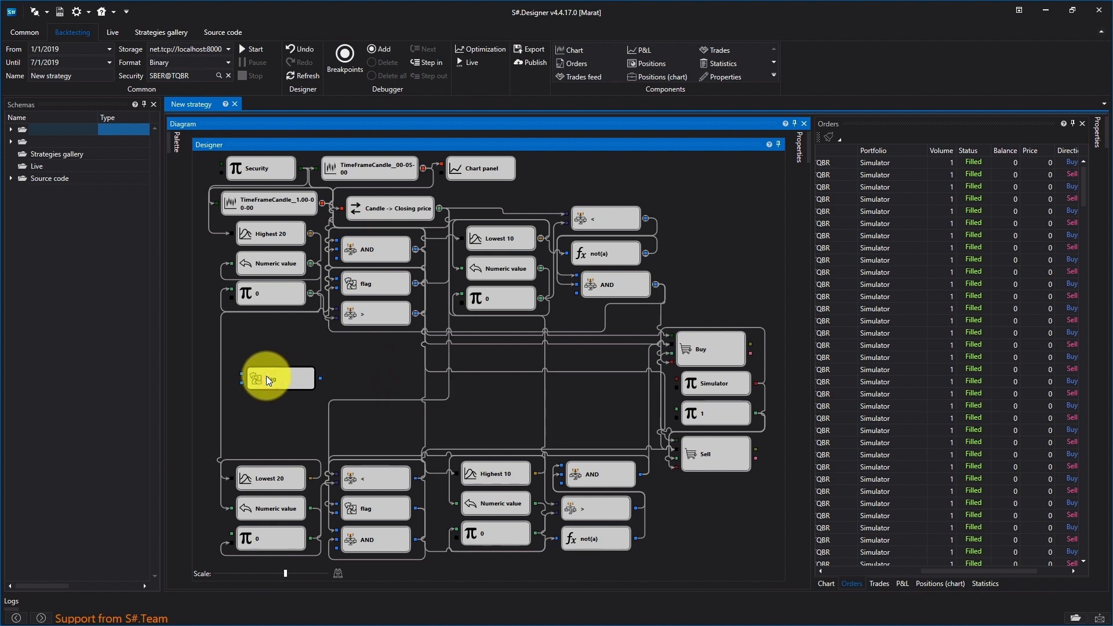
# Feed the new middle flag cube from the upper > comparison and the lower < comparison
pyautogui.doubleClick(269, 368)
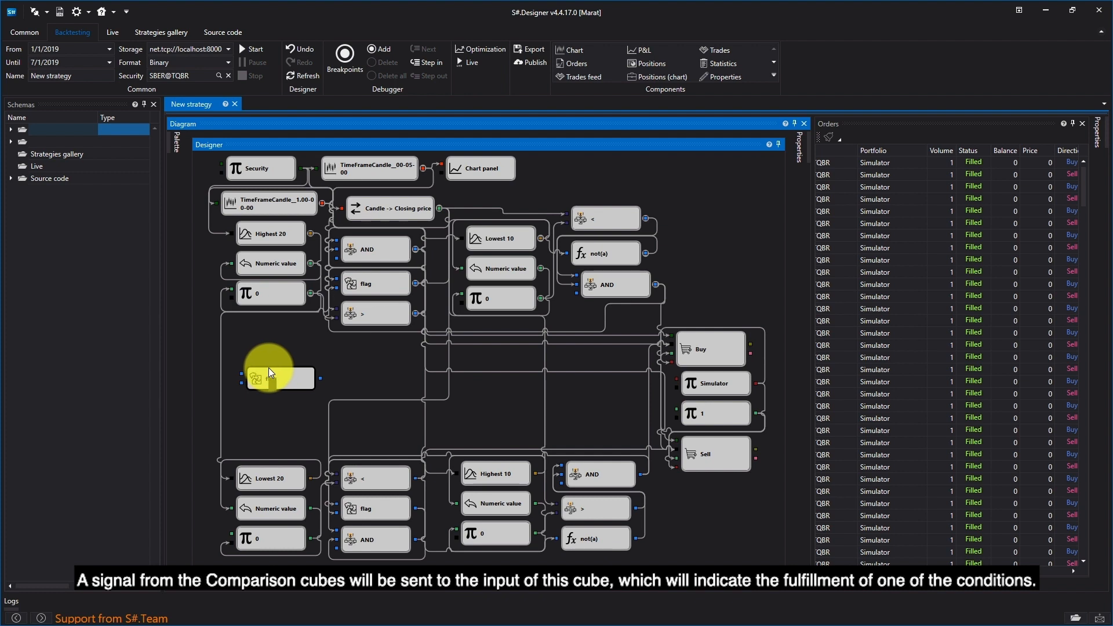
pyautogui.press('Return')
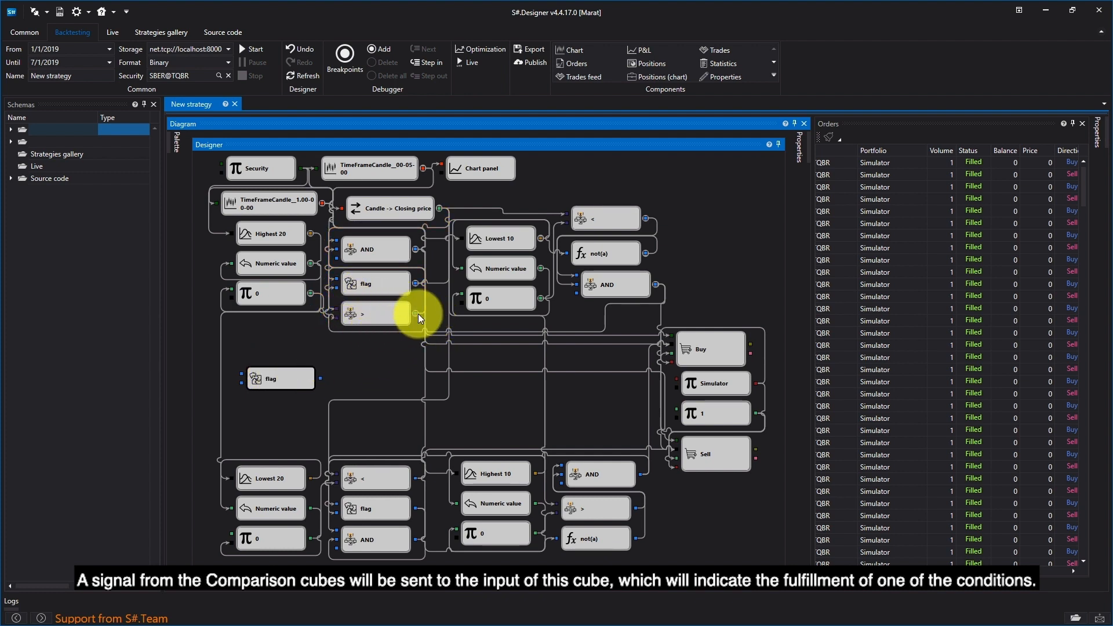
pyautogui.moveTo(417, 313); pyautogui.dragTo(255, 371)
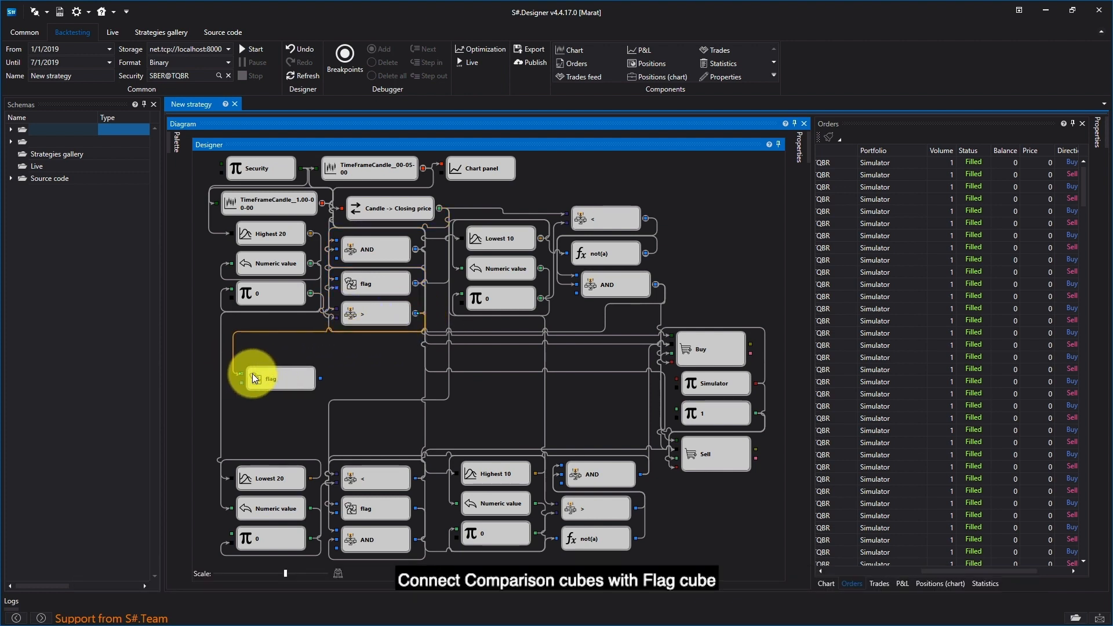
pyautogui.moveTo(415, 478); pyautogui.dragTo(298, 387)
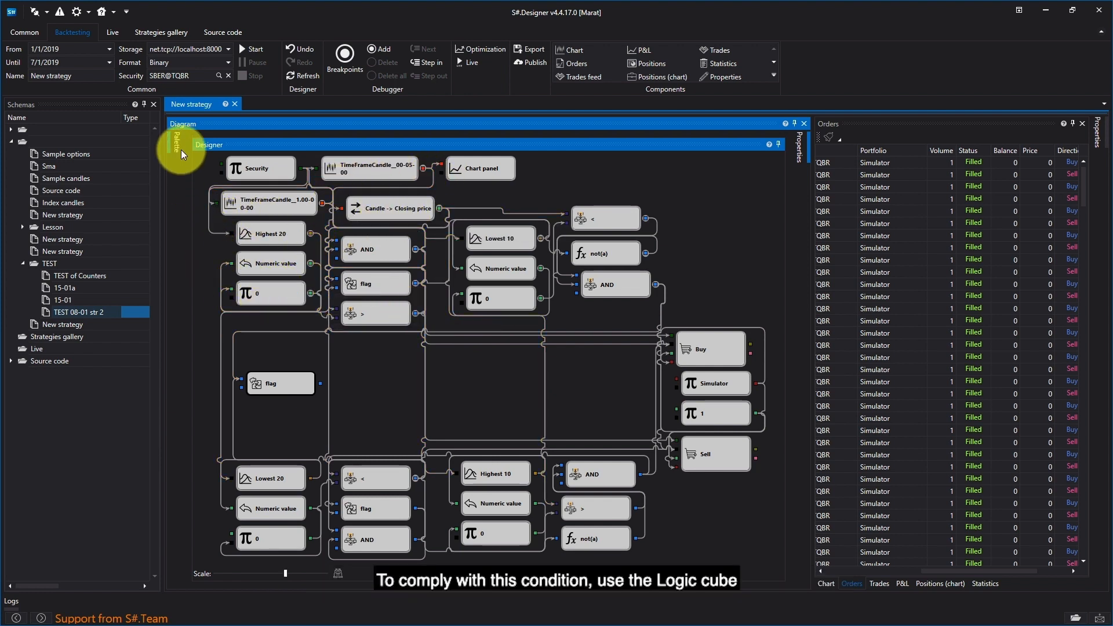
# Add a Logical condition cube beside the middle flag and feed it from the flag and the upper > comparison
pyautogui.moveTo(181, 151)
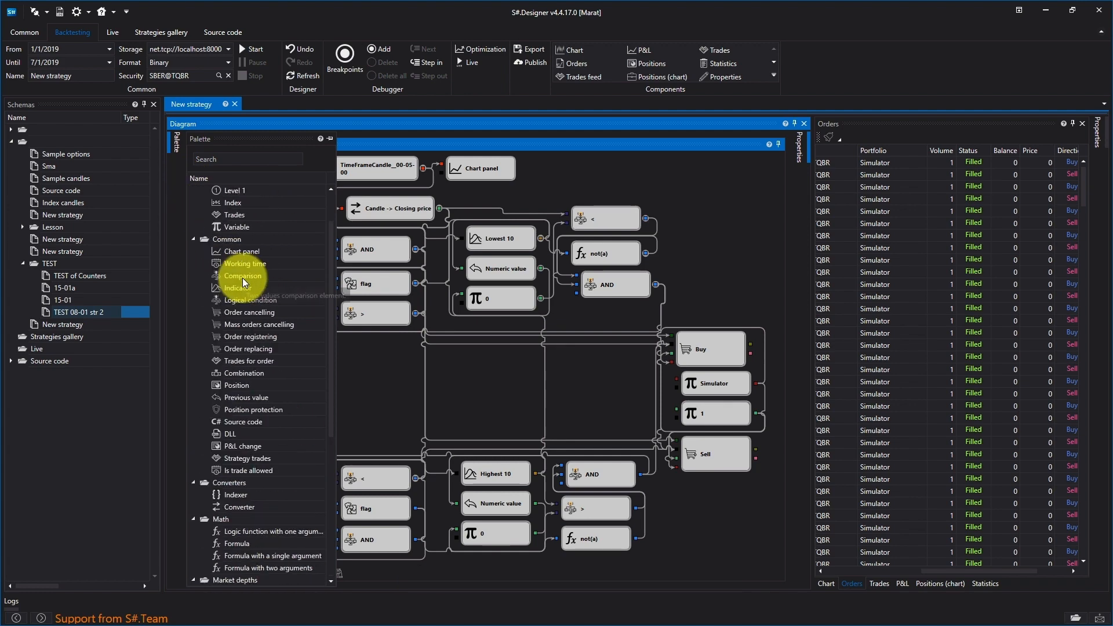
pyautogui.moveTo(238, 300); pyautogui.dragTo(365, 347)
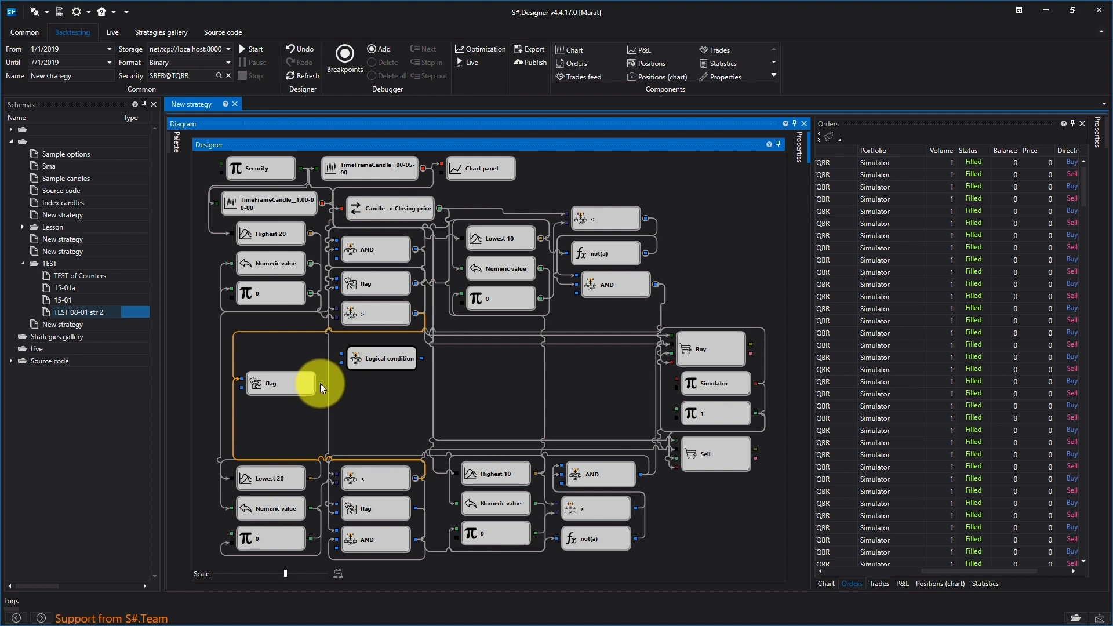
pyautogui.moveTo(316, 387); pyautogui.dragTo(343, 356)
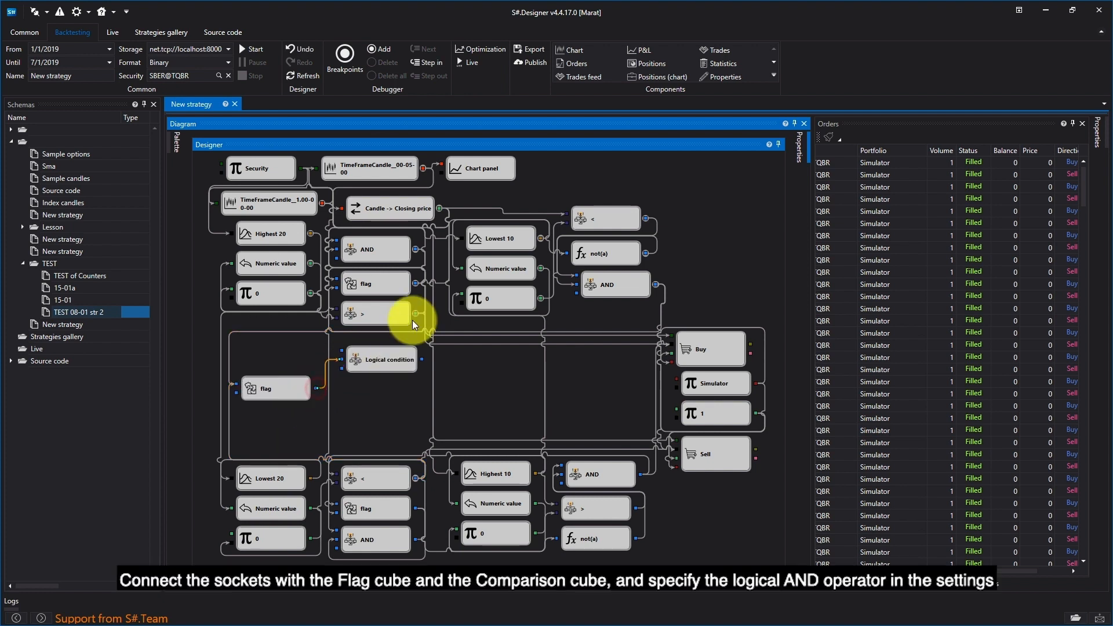
pyautogui.moveTo(415, 314); pyautogui.dragTo(342, 352)
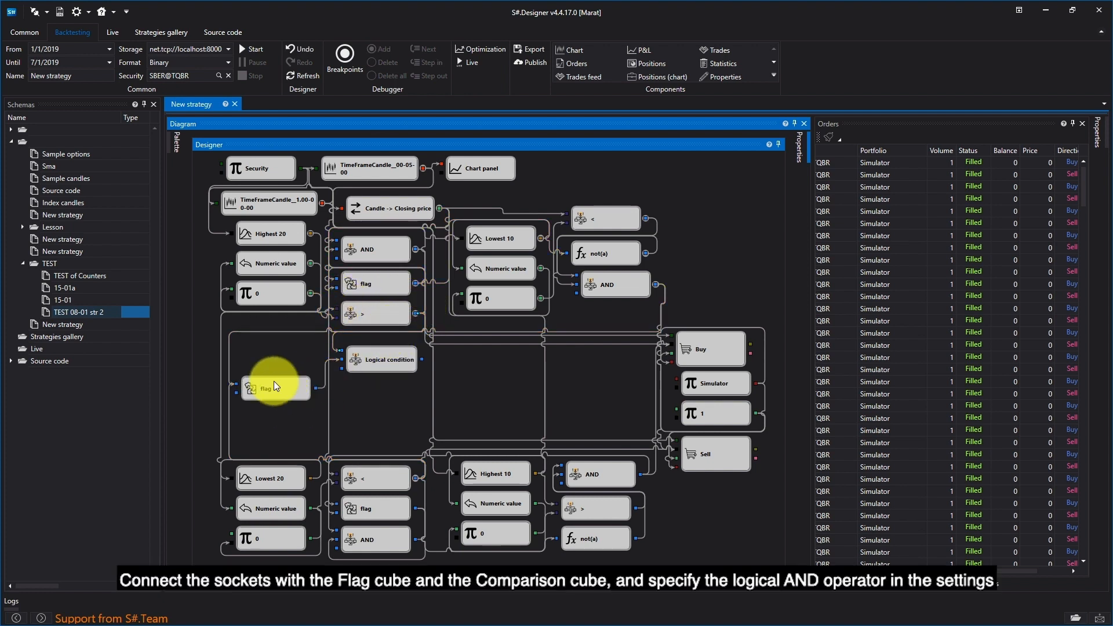
# Set the operator of the Logical condition cube fed by the upper > comparison to AND
pyautogui.rightClick(388, 359)
pyautogui.click(428, 463)
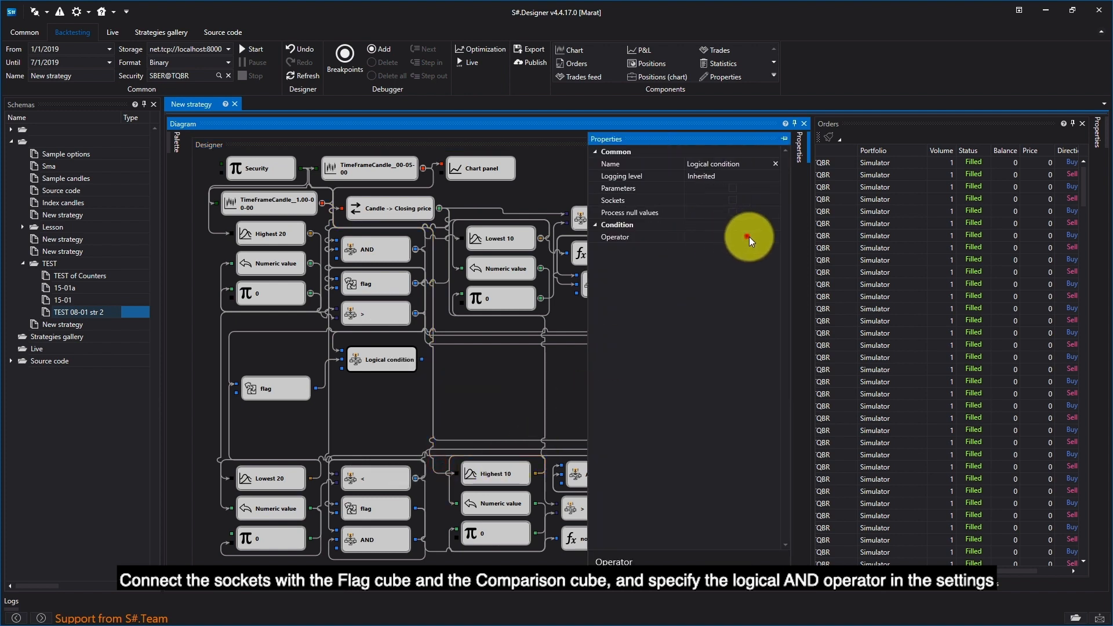
pyautogui.click(749, 237)
pyautogui.click(733, 249)
pyautogui.click(535, 396)
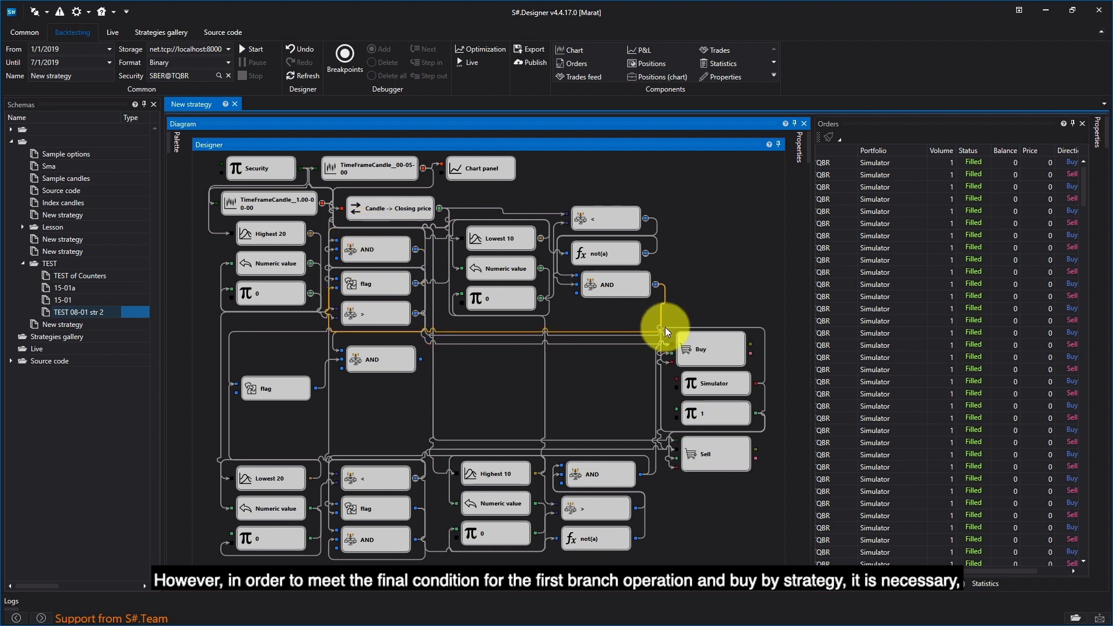
# Connect the new AND cube to the Highest 20 branch's AND cube, and the Lowest 10 exit AND output to the middle flag
pyautogui.click(700, 344)
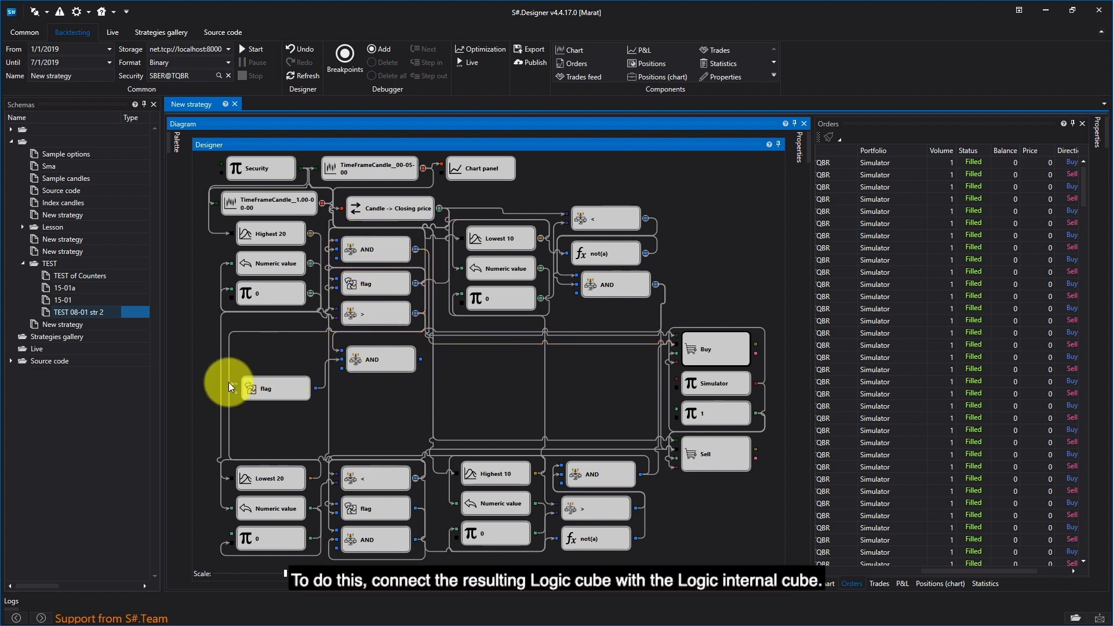
pyautogui.moveTo(419, 359); pyautogui.dragTo(350, 247)
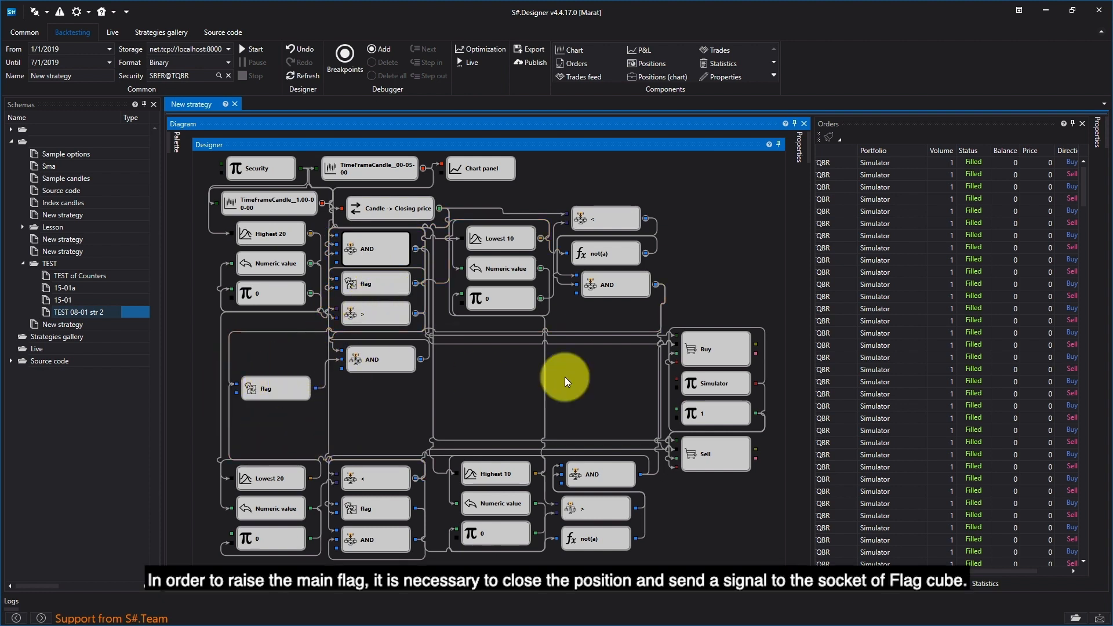
pyautogui.moveTo(655, 284); pyautogui.dragTo(242, 387)
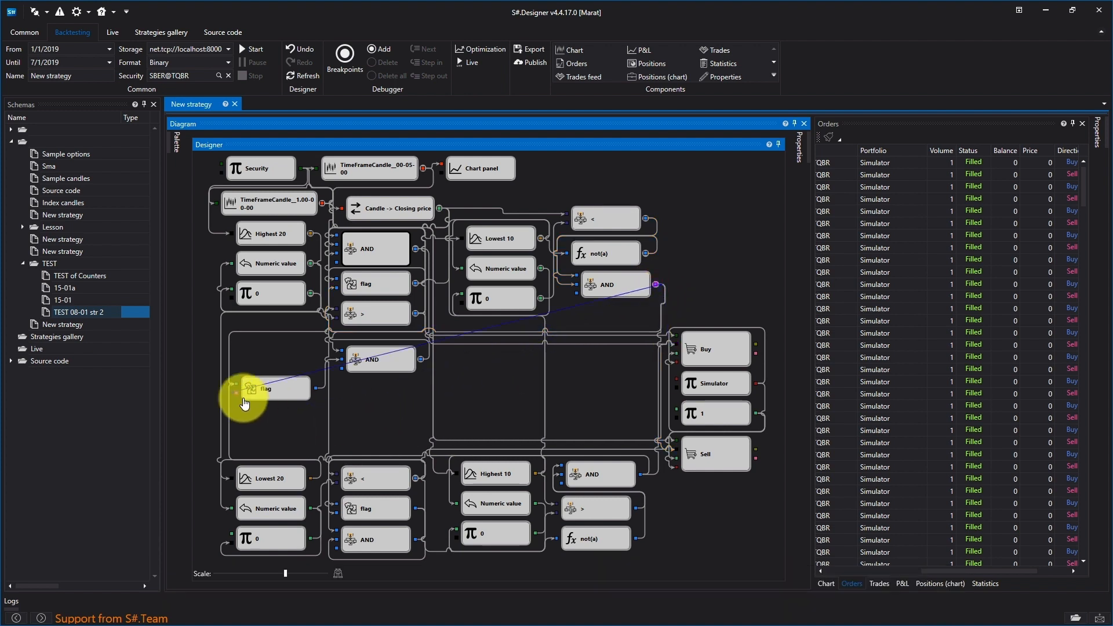
pyautogui.click(585, 290)
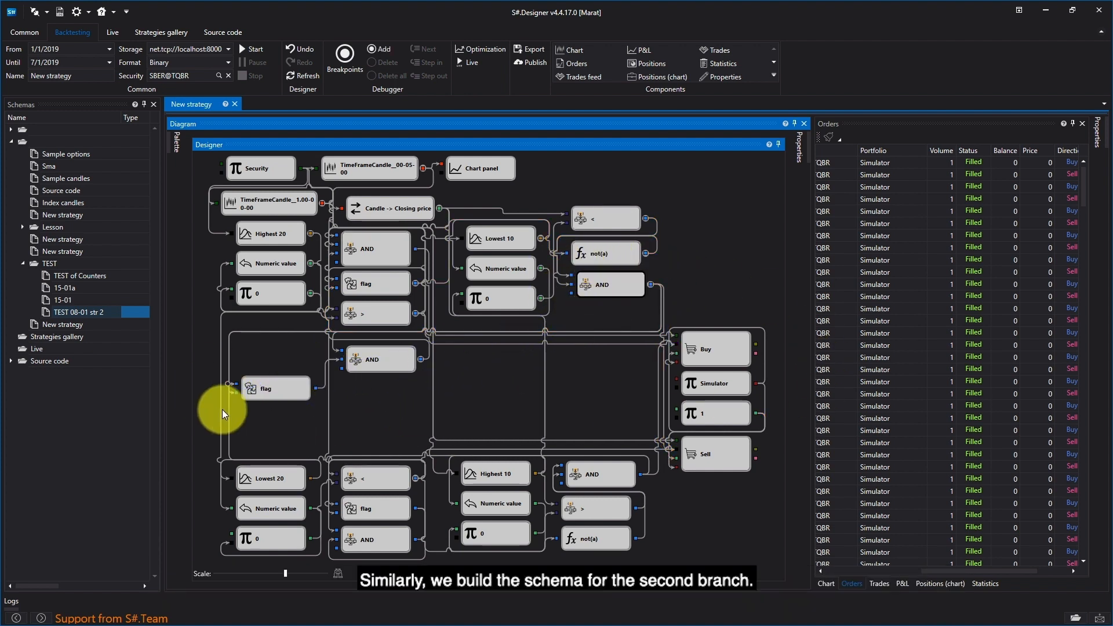
# Add another Logical condition cube above the lower < comparison and feed it from the middle flag and that comparison
pyautogui.click(174, 148)
pyautogui.moveTo(239, 299); pyautogui.dragTo(373, 418)
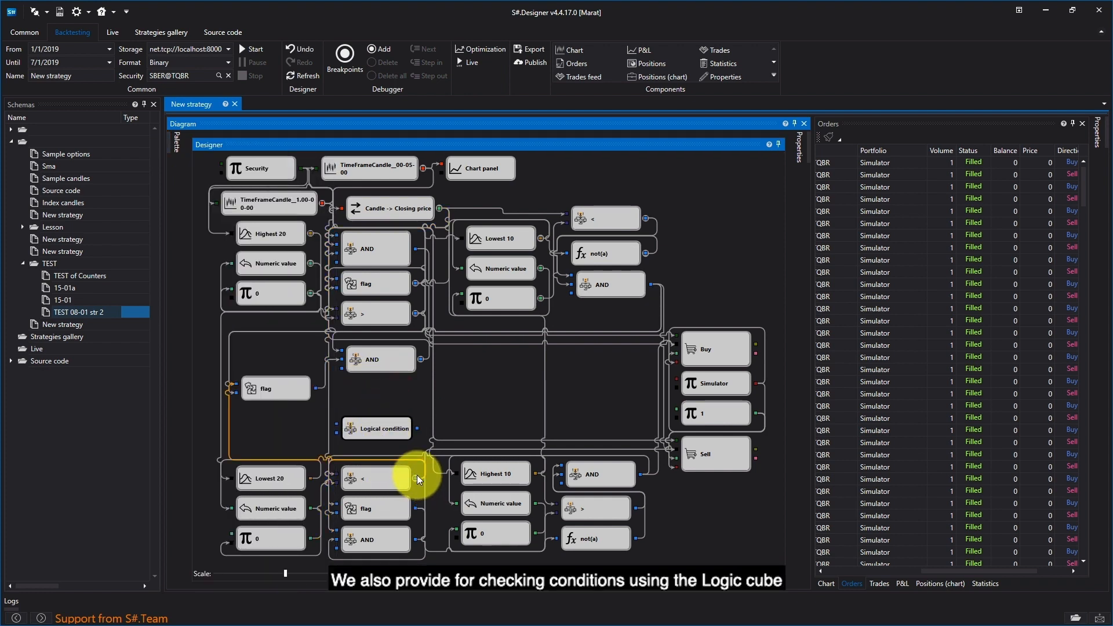
pyautogui.moveTo(314, 387); pyautogui.dragTo(336, 426)
pyautogui.moveTo(415, 477); pyautogui.dragTo(347, 415)
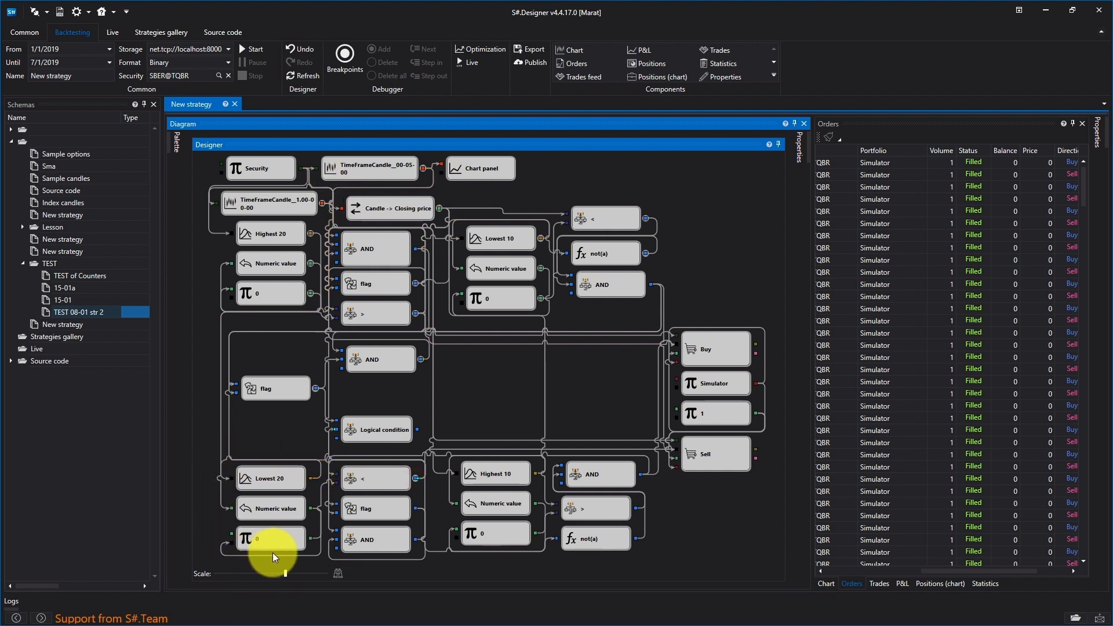
# Set the operator of the Logical condition cube above the lower < comparison to AND
pyautogui.rightClick(363, 434)
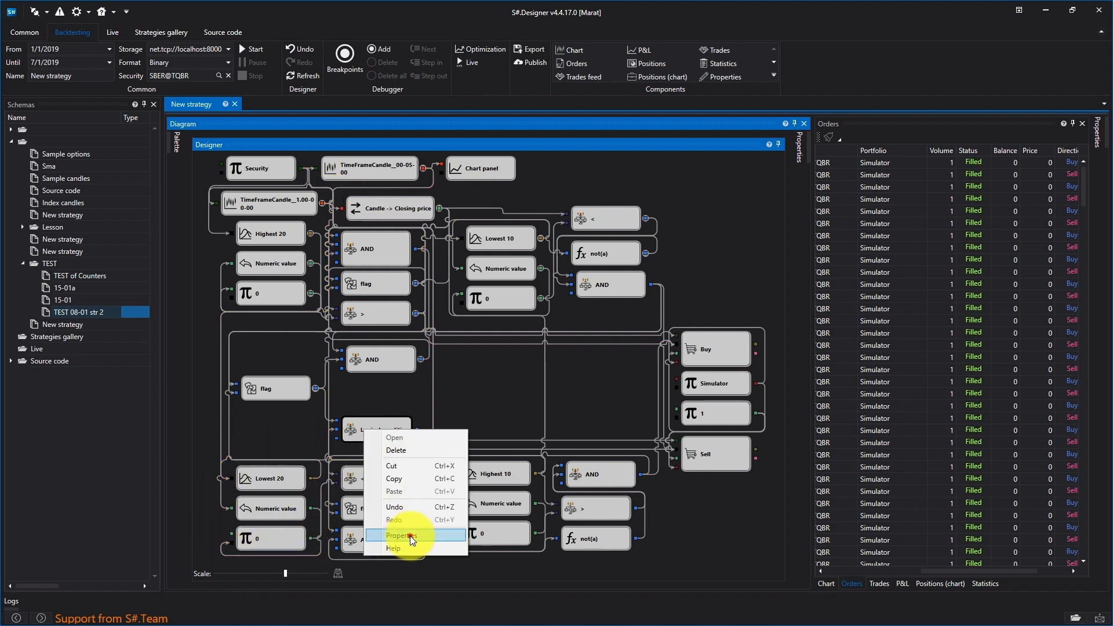
pyautogui.click(410, 533)
pyautogui.click(719, 239)
pyautogui.click(723, 259)
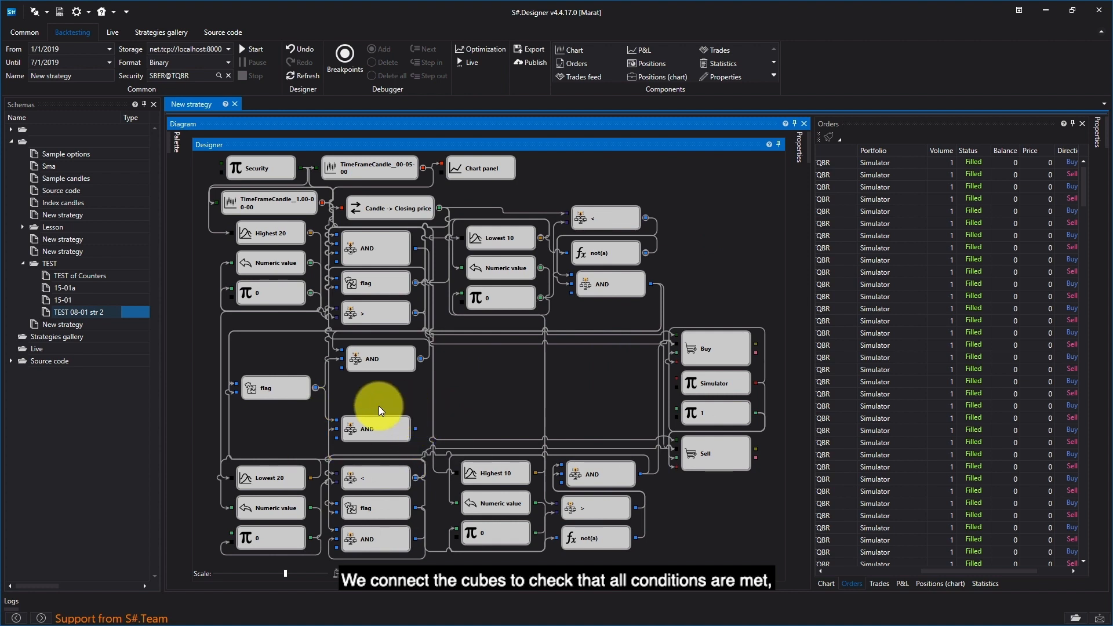
# Connect that AND cube to the Lowest 20 branch's AND cube, and the Highest 10 exit AND output to the middle flag
pyautogui.moveTo(415, 428); pyautogui.dragTo(394, 513)
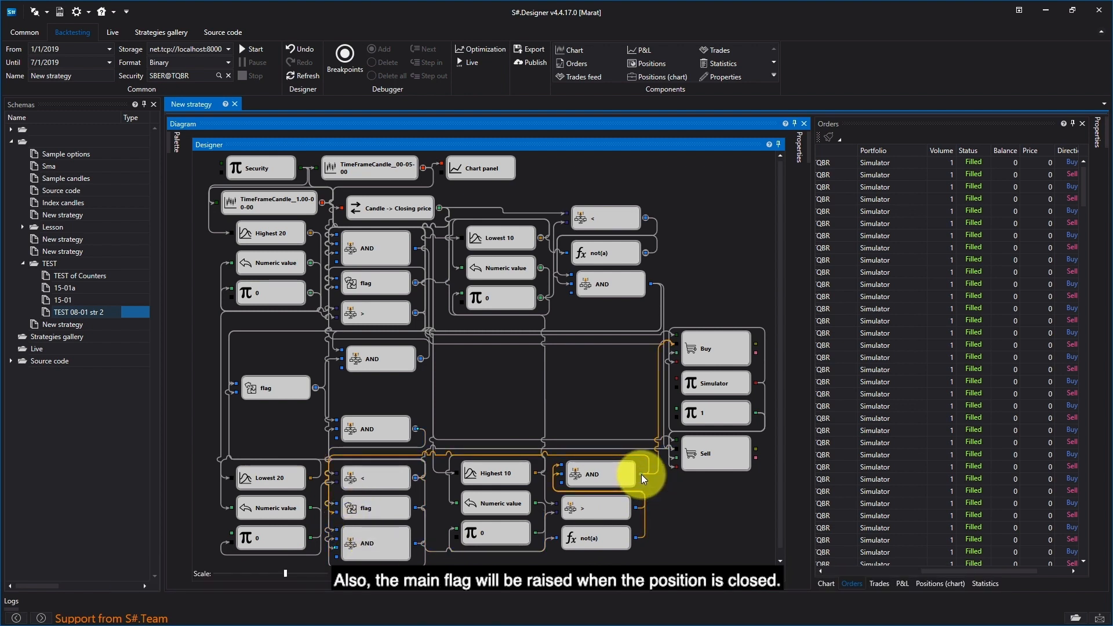
pyautogui.click(430, 401)
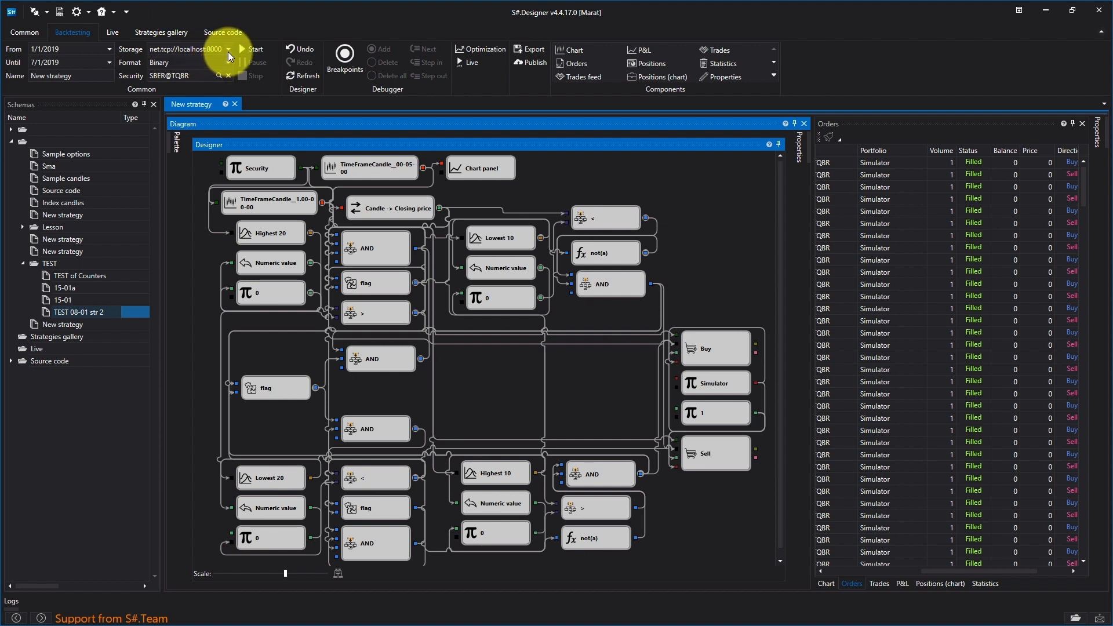
# Run the backtest of the strategy and examine the sequence of order directions in the orders list
pyautogui.click(264, 53)
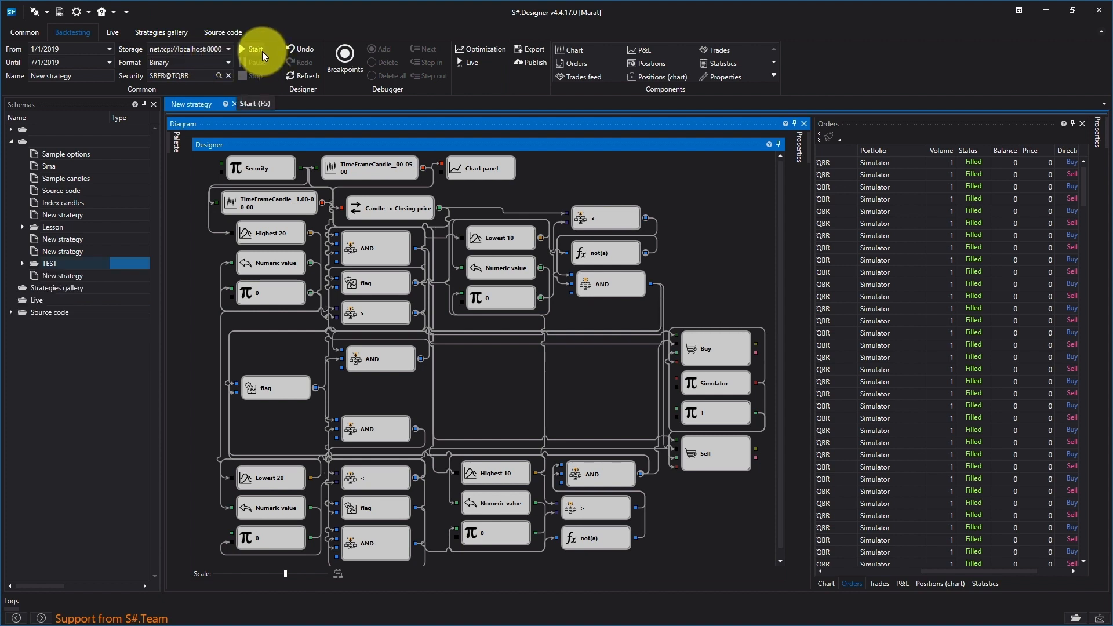
pyautogui.click(262, 51)
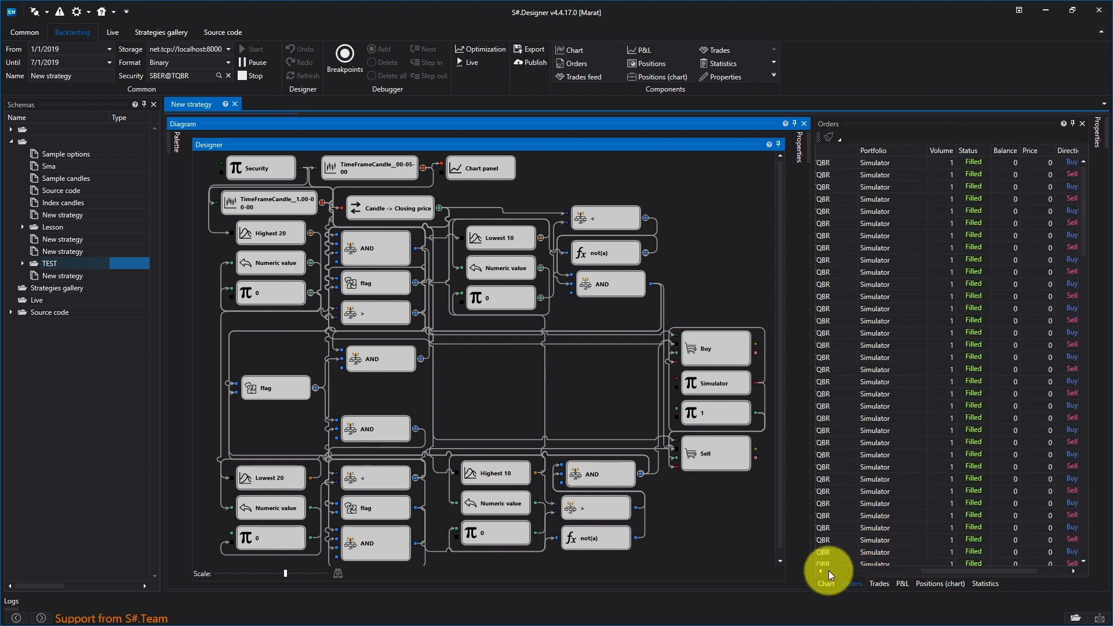
pyautogui.moveTo(924, 572); pyautogui.dragTo(1029, 569)
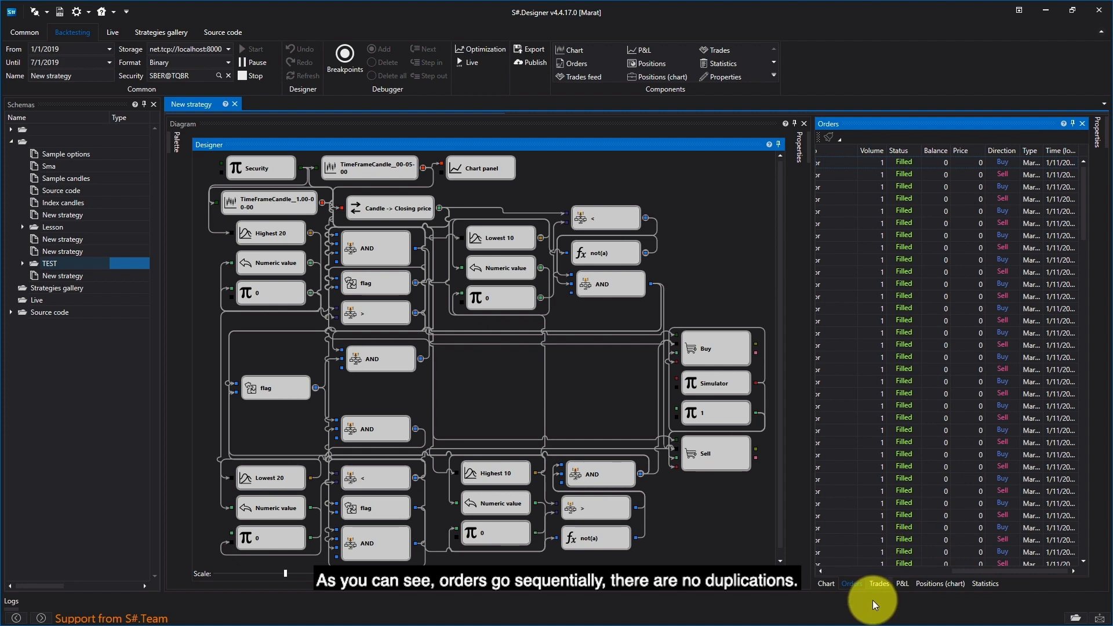
# Review the backtest's trades, profit and loss curve, and statistics
pyautogui.click(880, 585)
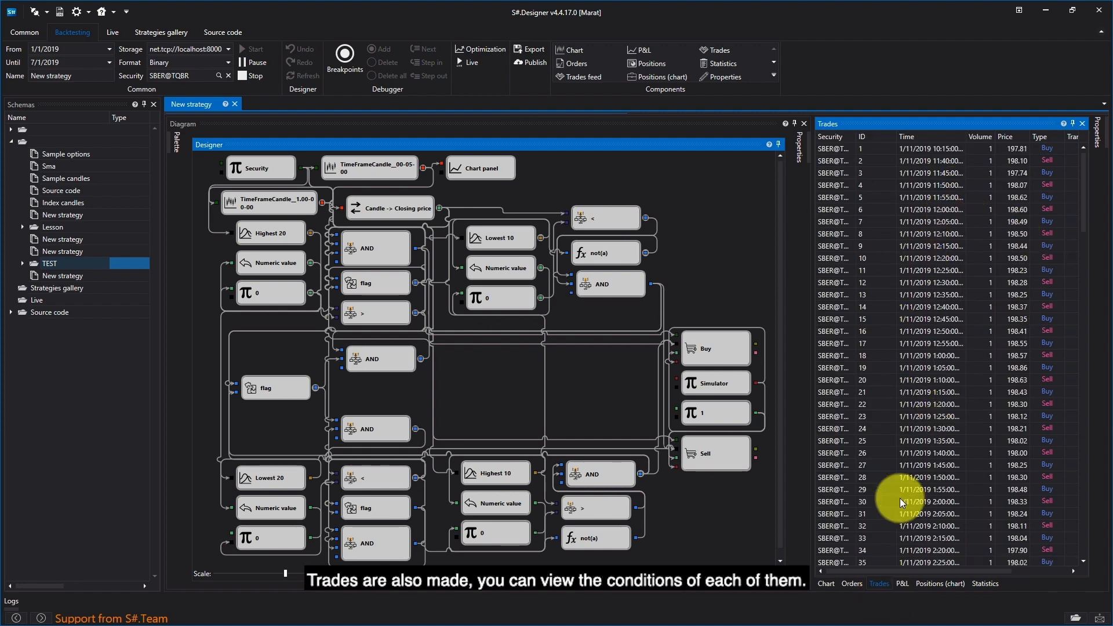
pyautogui.click(903, 584)
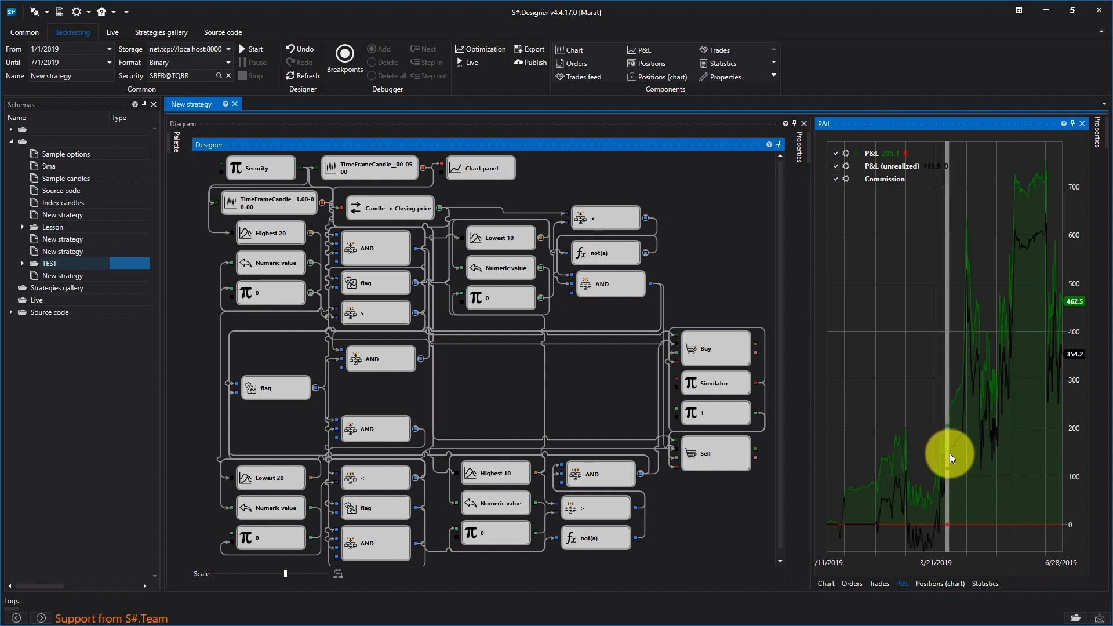
pyautogui.click(974, 583)
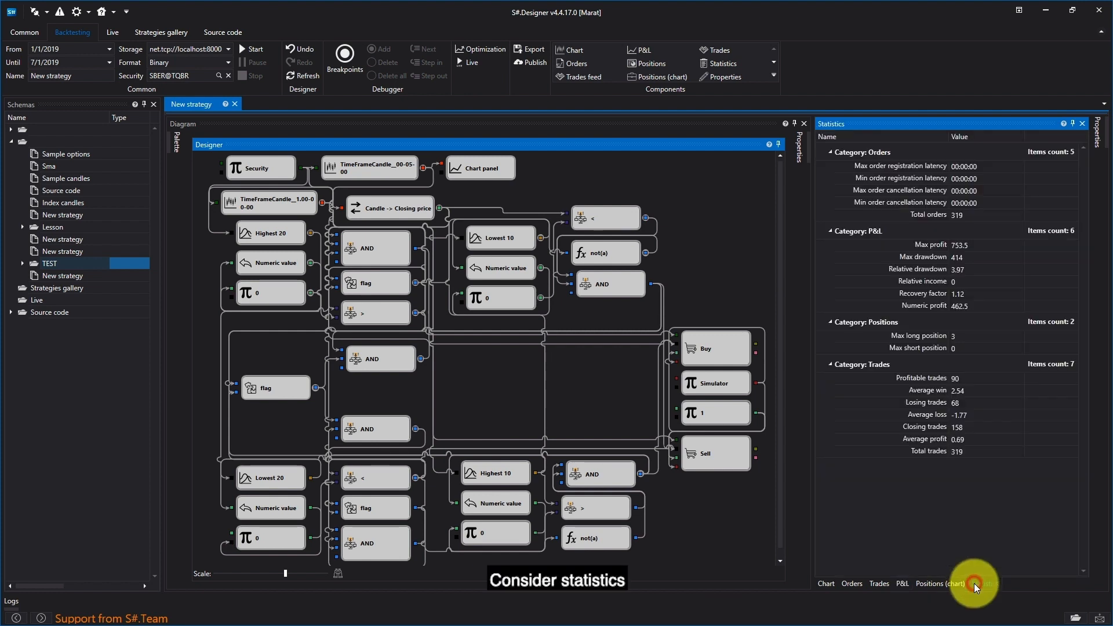